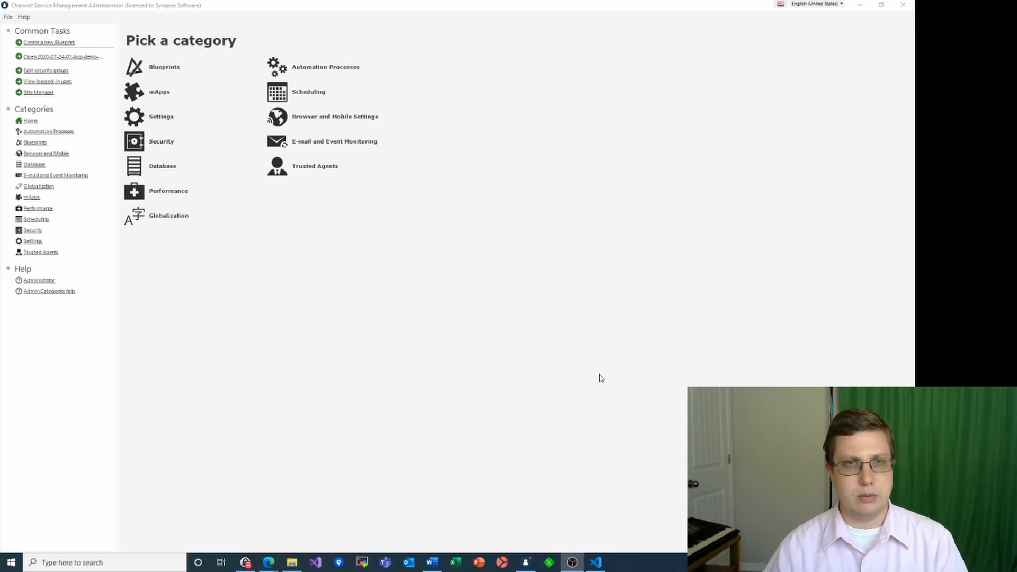
Show the E-mail and Event Monitoring task list with its e-mail credential options
left_click(67, 175)
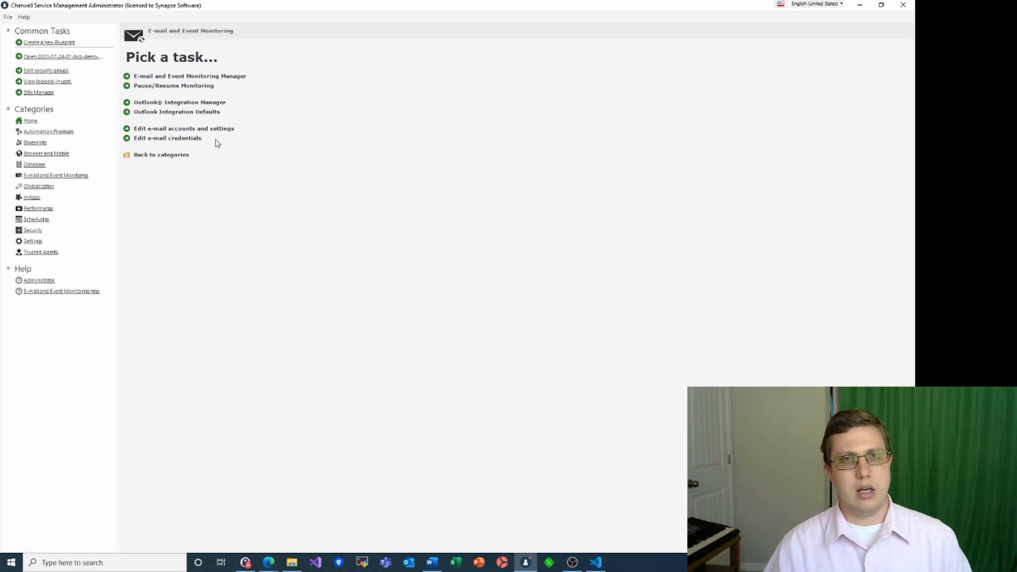
In e-mail accounts and settings, begin adding a new Exchange account
left_click(186, 130)
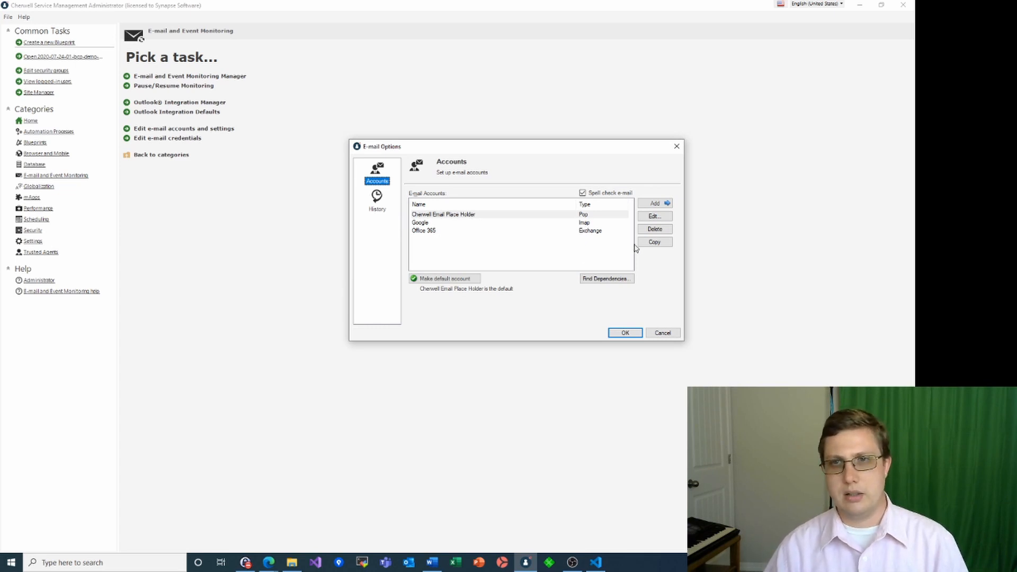
left_click(663, 204)
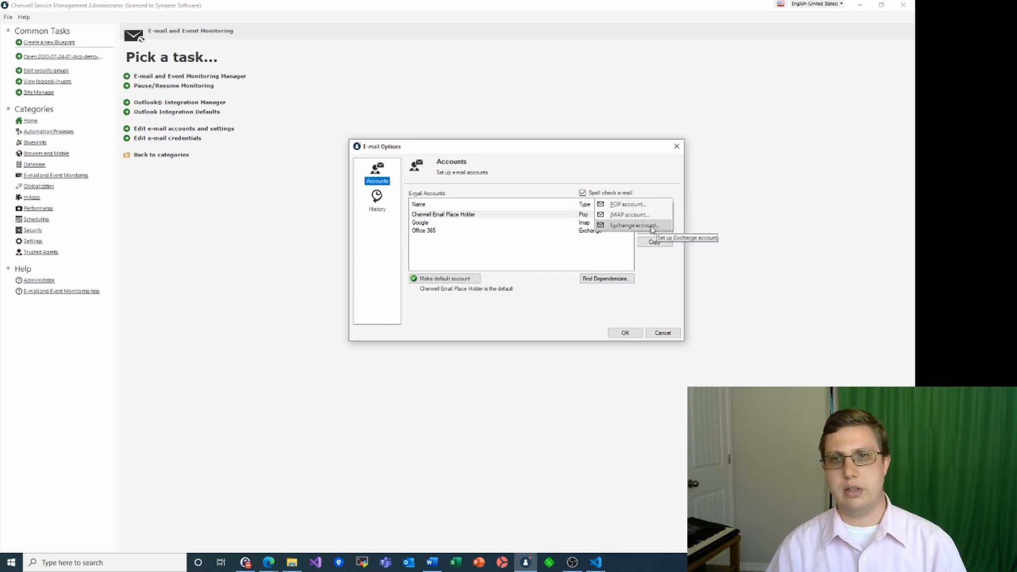
left_click(652, 228)
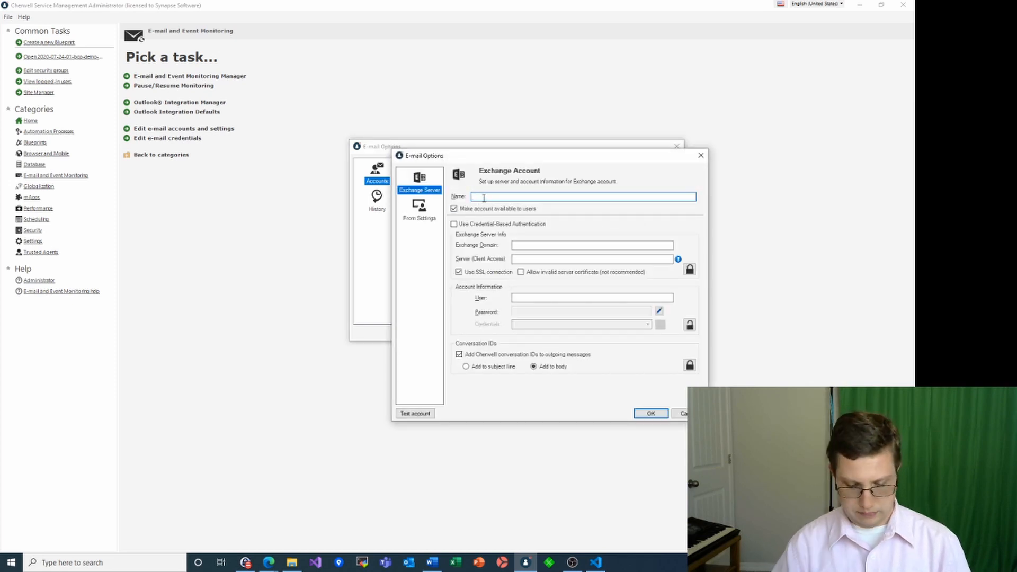
Name the account 'Demo Exchange', enable credential-based authentication, and enter the user's e-mail address
type("Demo Exchange")
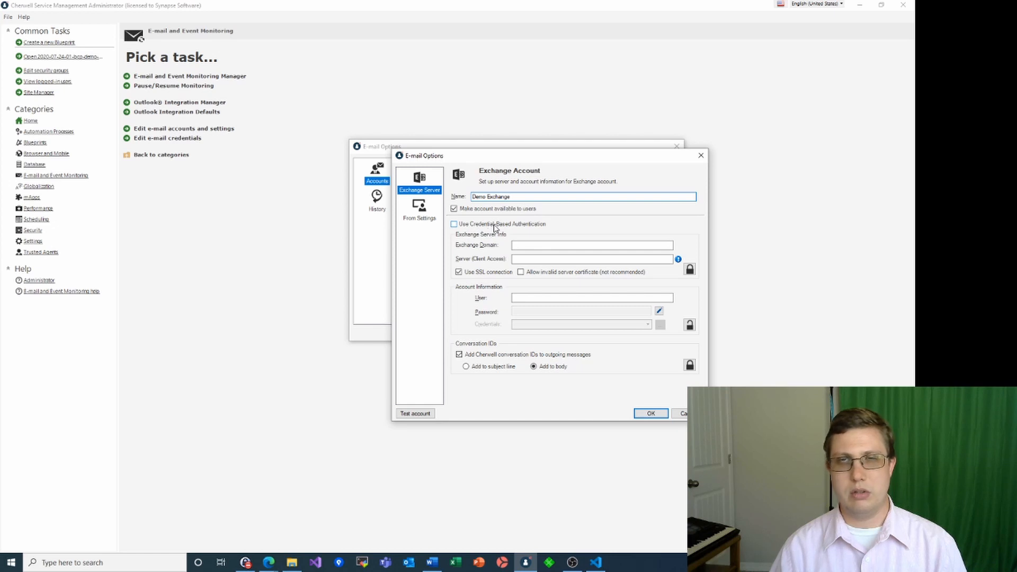
left_click(455, 224)
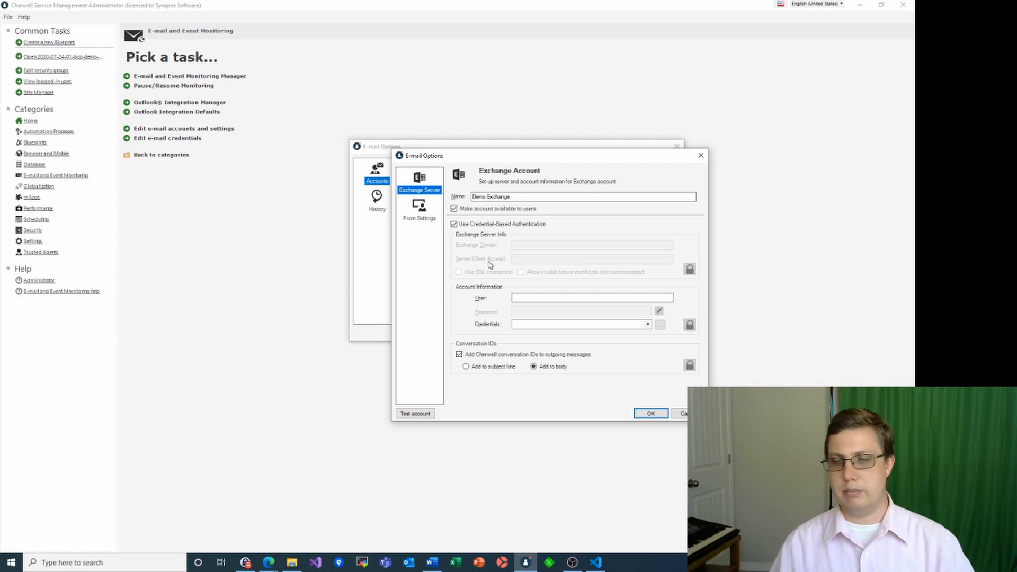
left_click(520, 298)
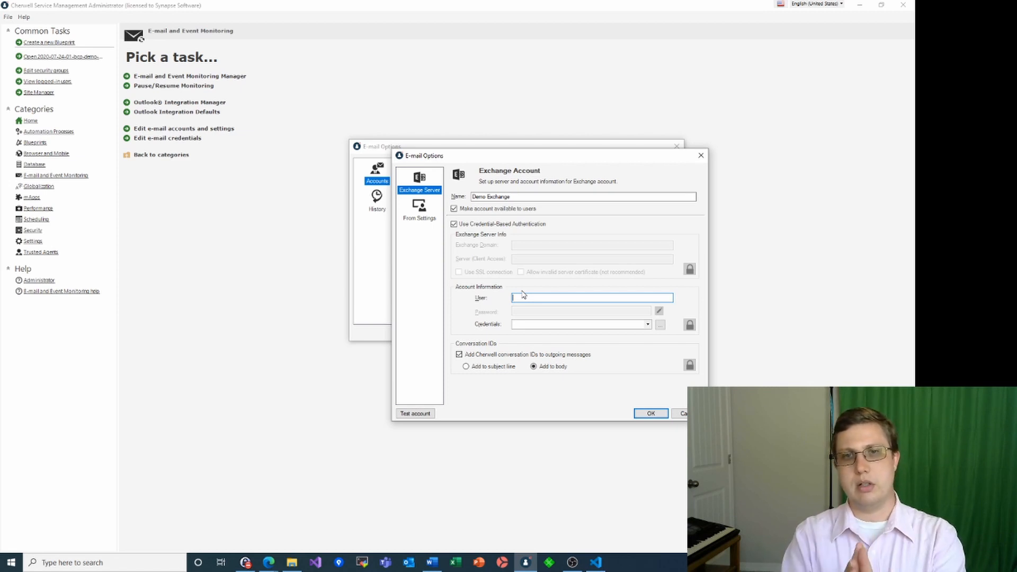
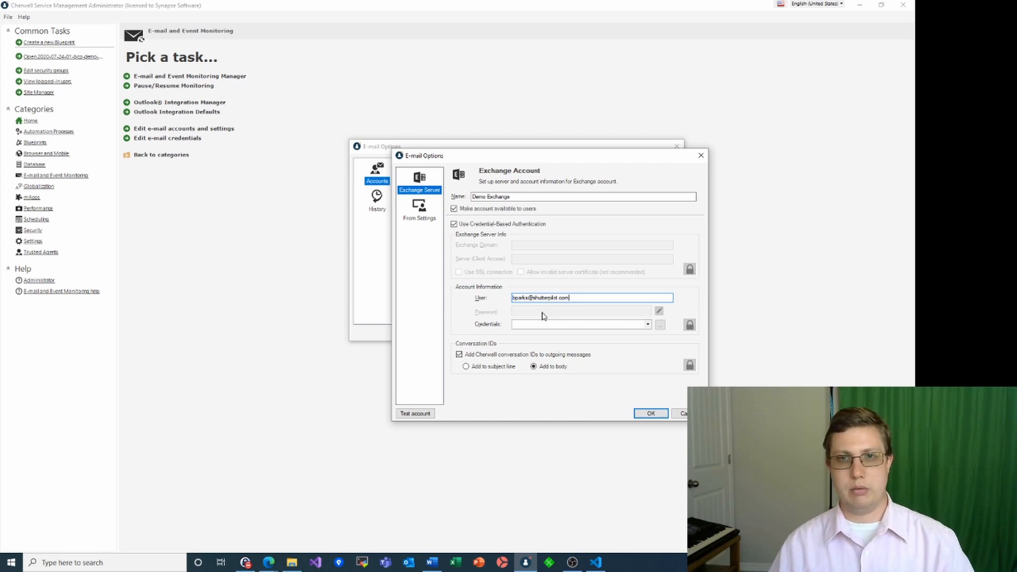
Create a new e-mail credential named 'Demo Exchange Creds'
left_click(660, 329)
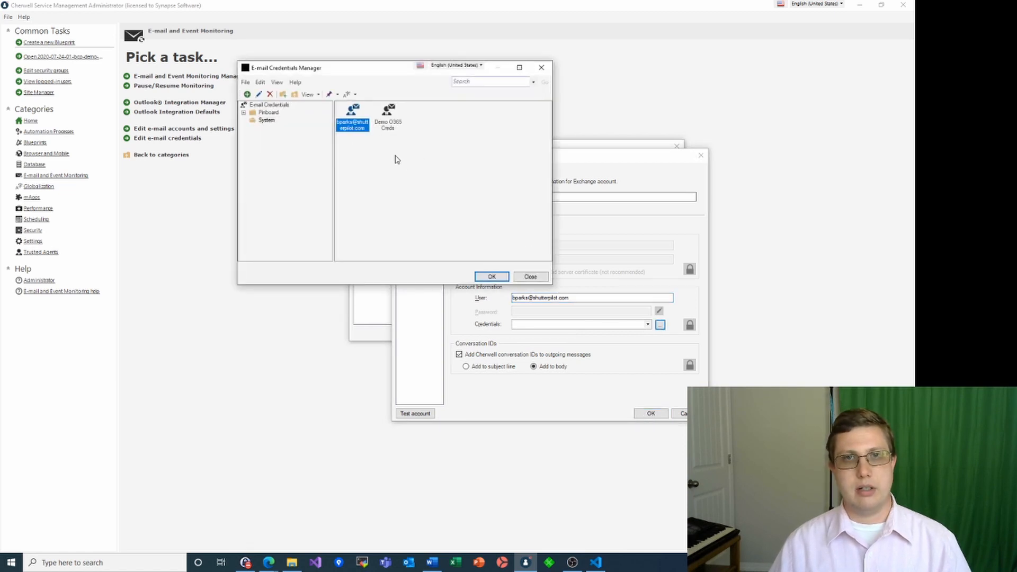
left_click(246, 94)
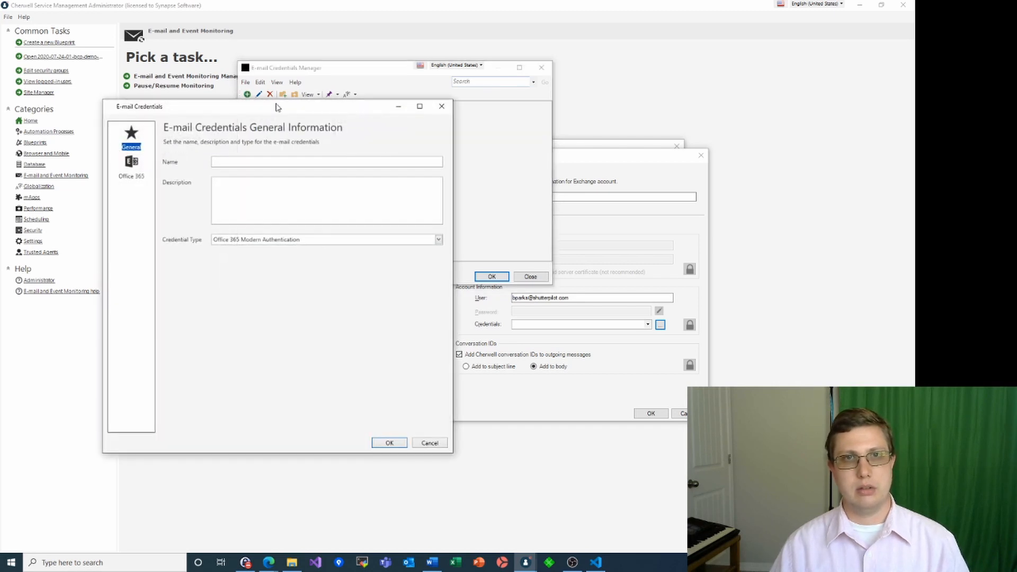
left_click(229, 161)
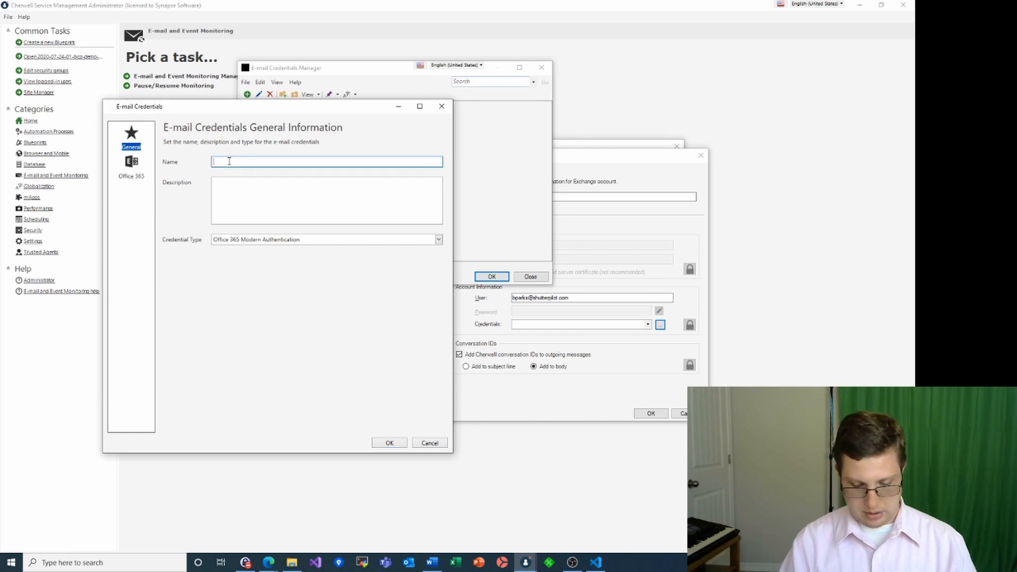
type("Demo ")
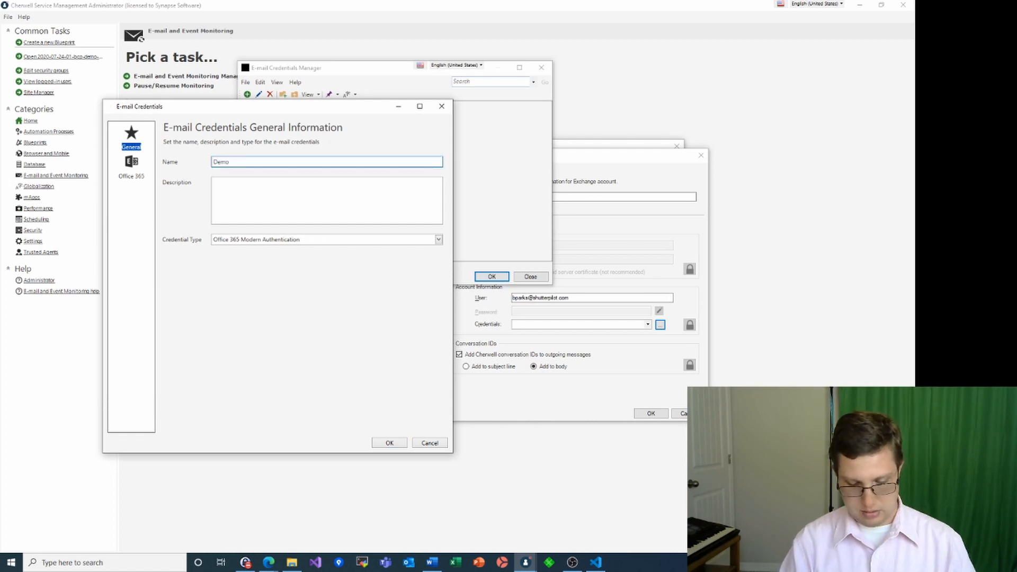
type("O")
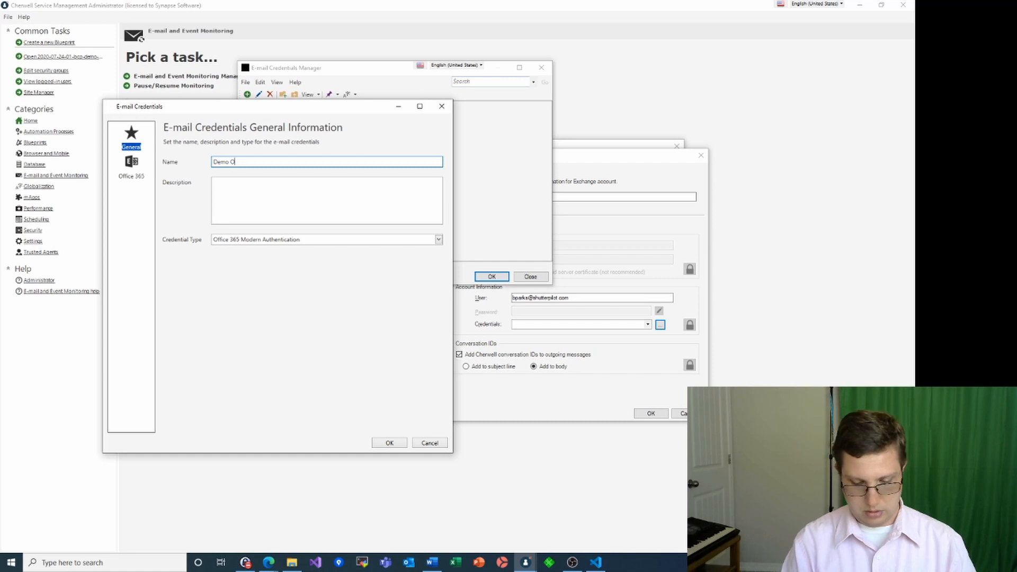
type("365 Creds")
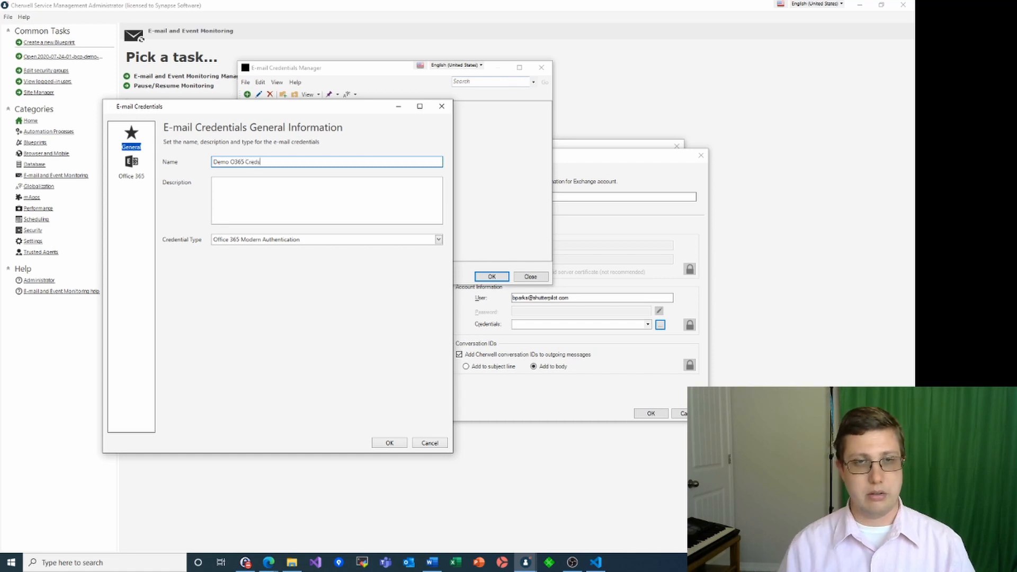
left_click_drag(272, 114, 341, 123)
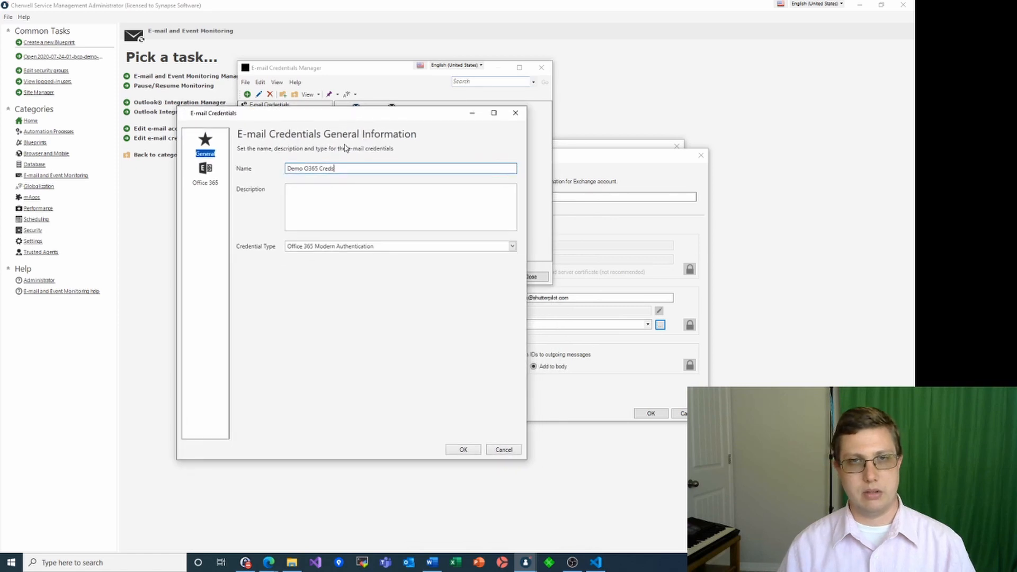
key("BackSpace")
key("BackSpace")
key("BackSpace")
key("BackSpace")
key("BackSpace")
key("BackSpace")
key("BackSpace")
key("BackSpace")
key("BackSpace")
key("BackSpace")
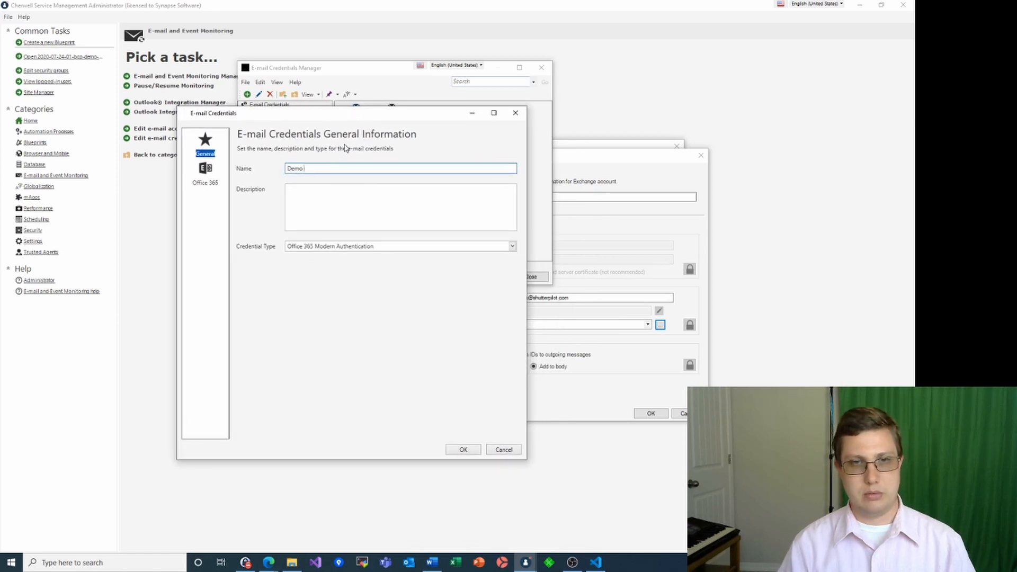
type("Exchange")
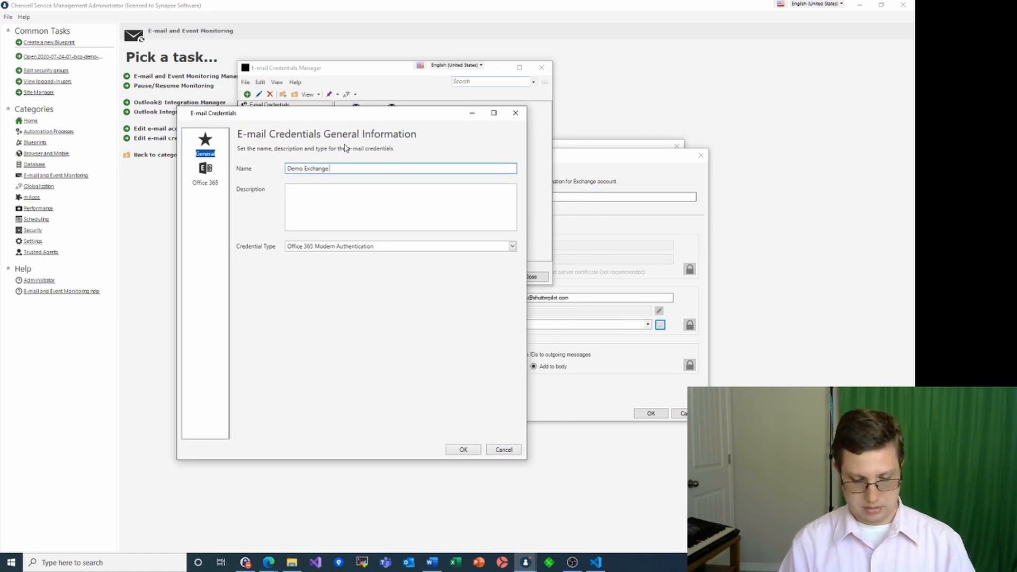
type(" Creds")
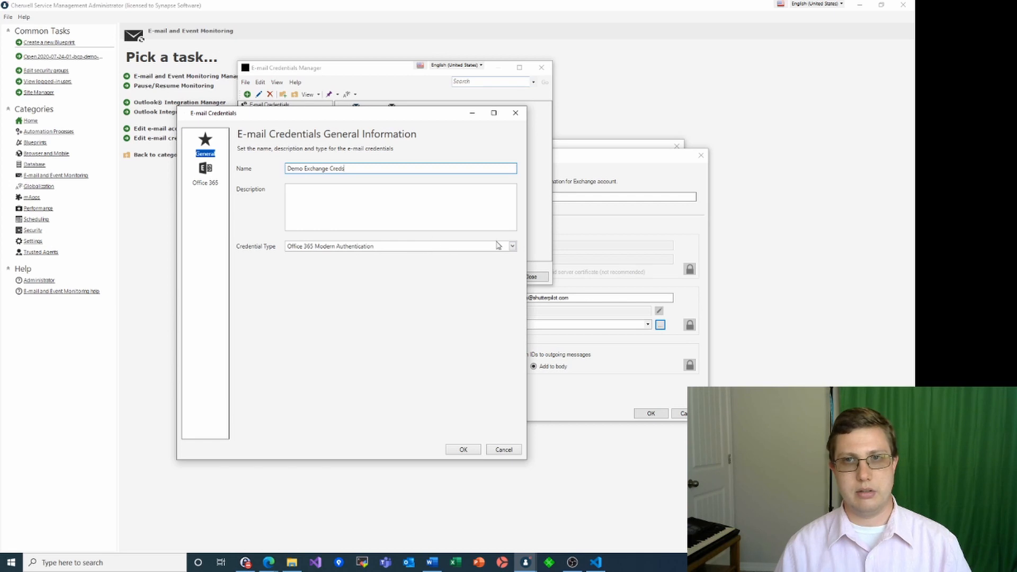
Keep Office 365 Modern Authentication as the credential type and show its Office 365 page
left_click(512, 247)
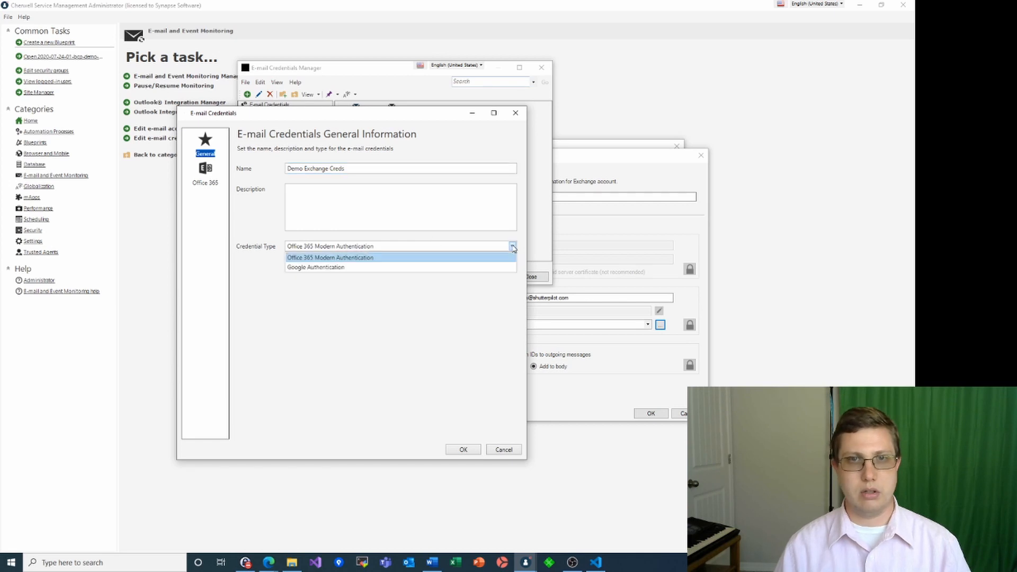
left_click(462, 259)
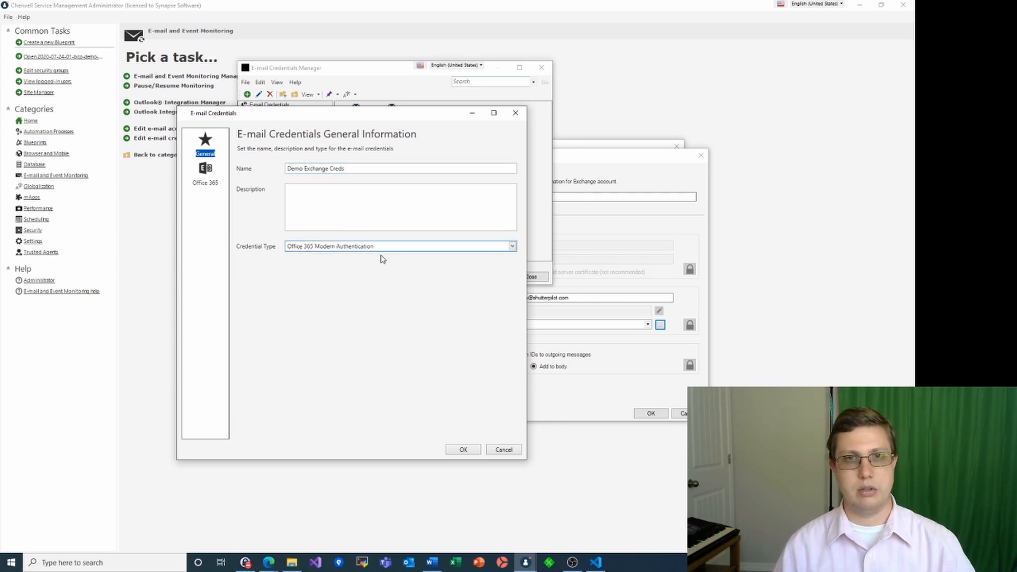
left_click(207, 177)
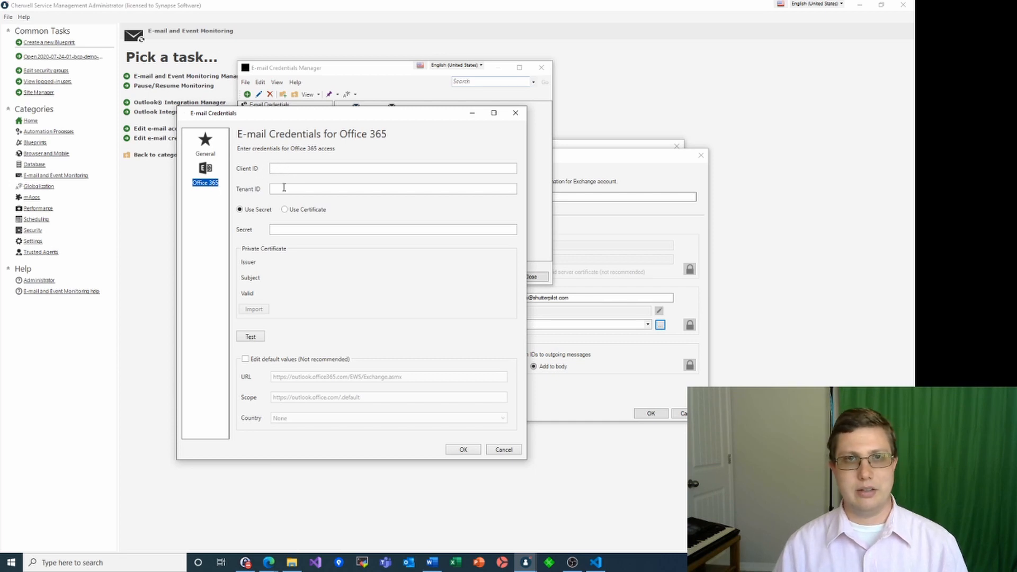
left_click(292, 232)
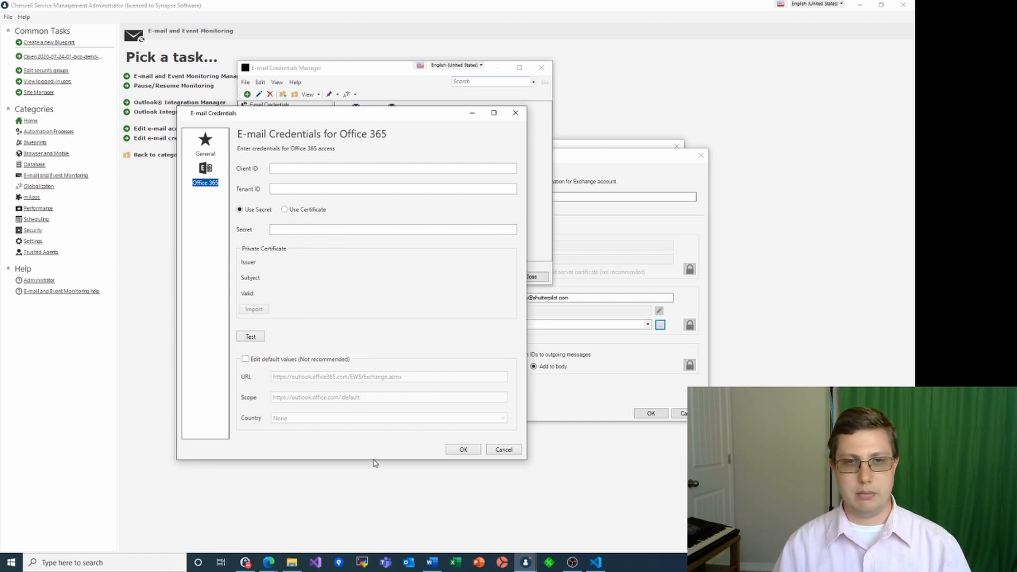
mouse_move(272, 563)
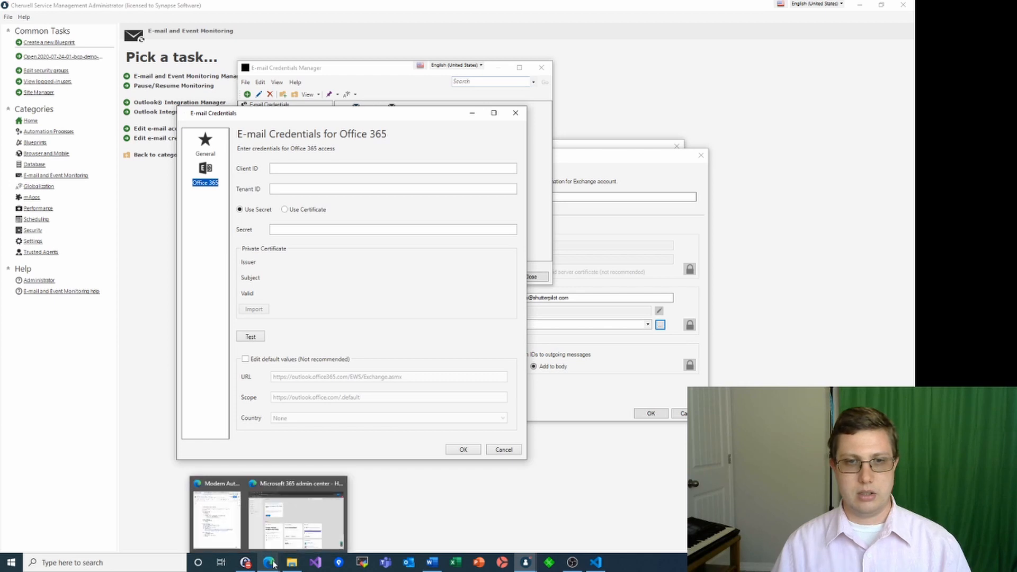
From the Microsoft 365 admin center, reach Azure AD App registrations and start a new registration
left_click(289, 532)
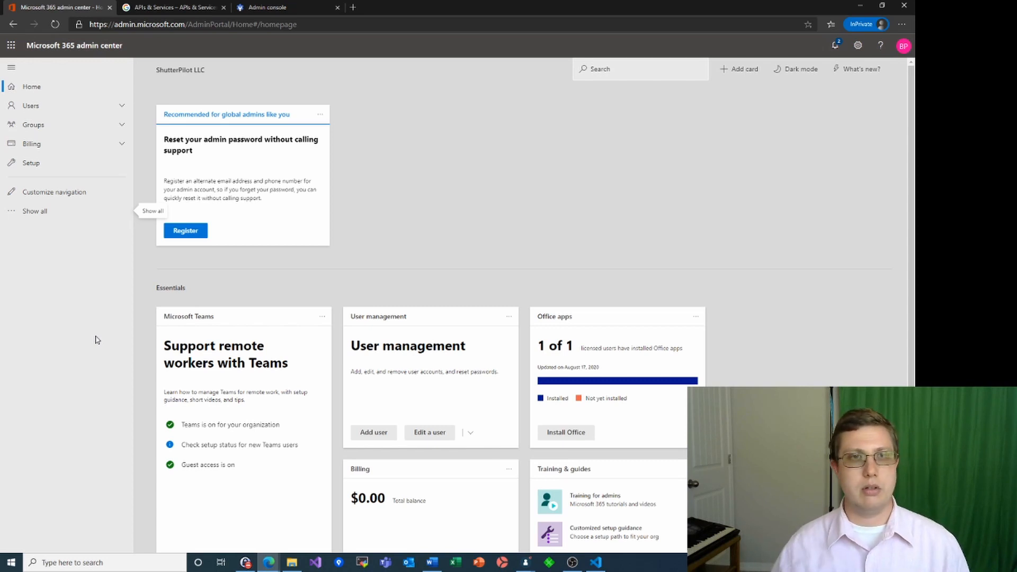
left_click(29, 213)
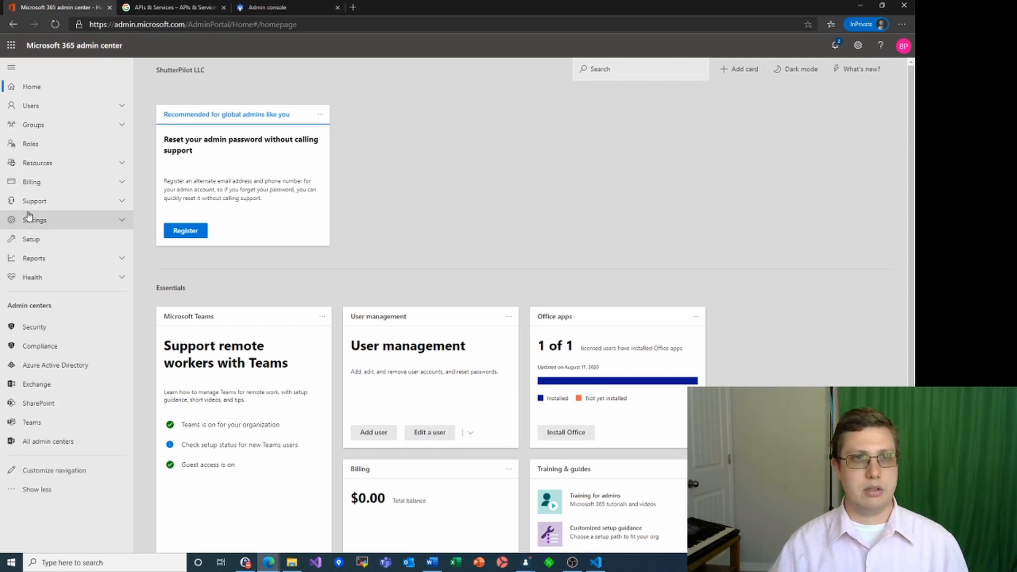
left_click(42, 370)
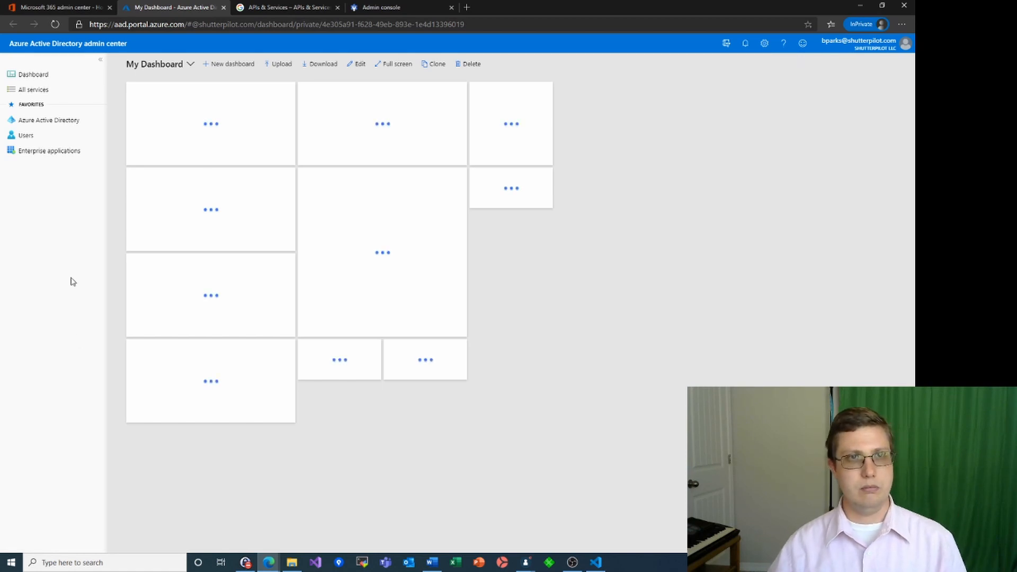
left_click(50, 121)
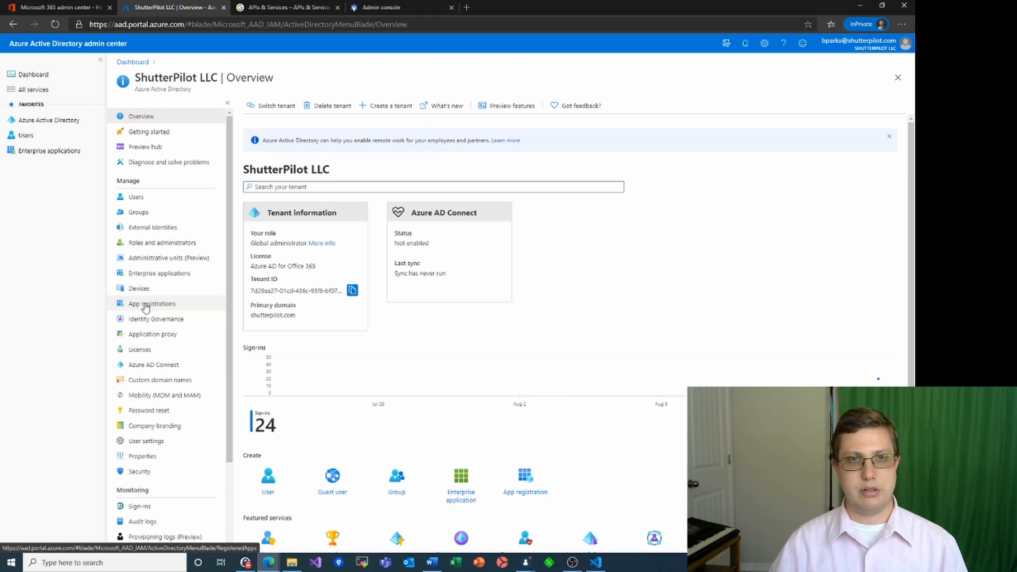
left_click(145, 306)
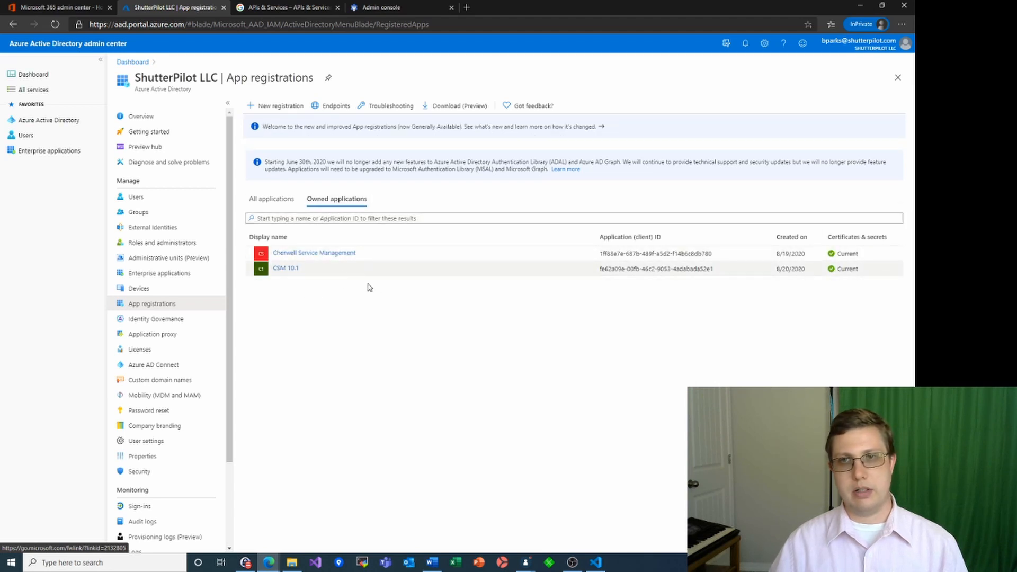
left_click(271, 108)
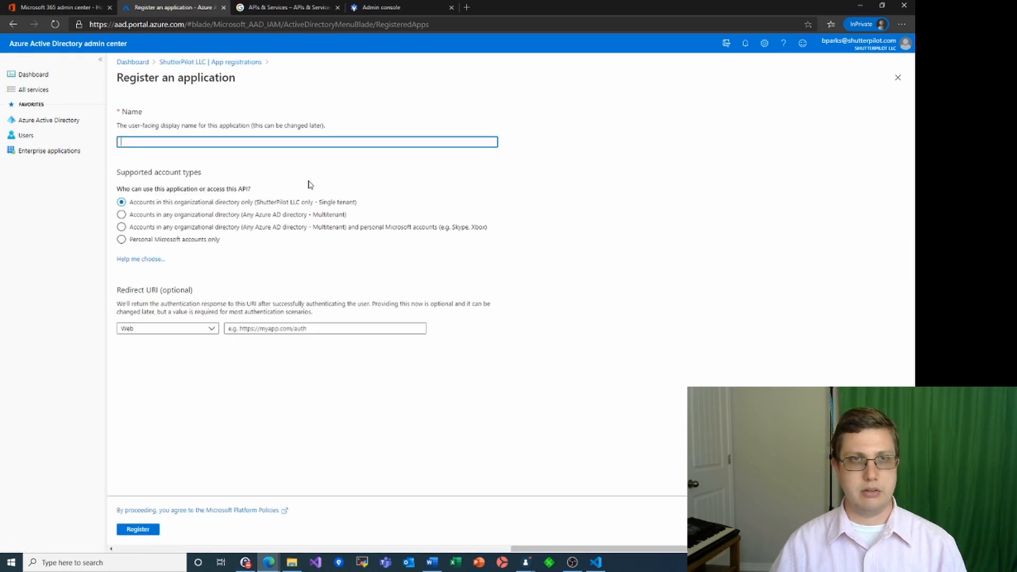
Register 'Cherwell Demo' as an organizational-directory-only application
type("Che")
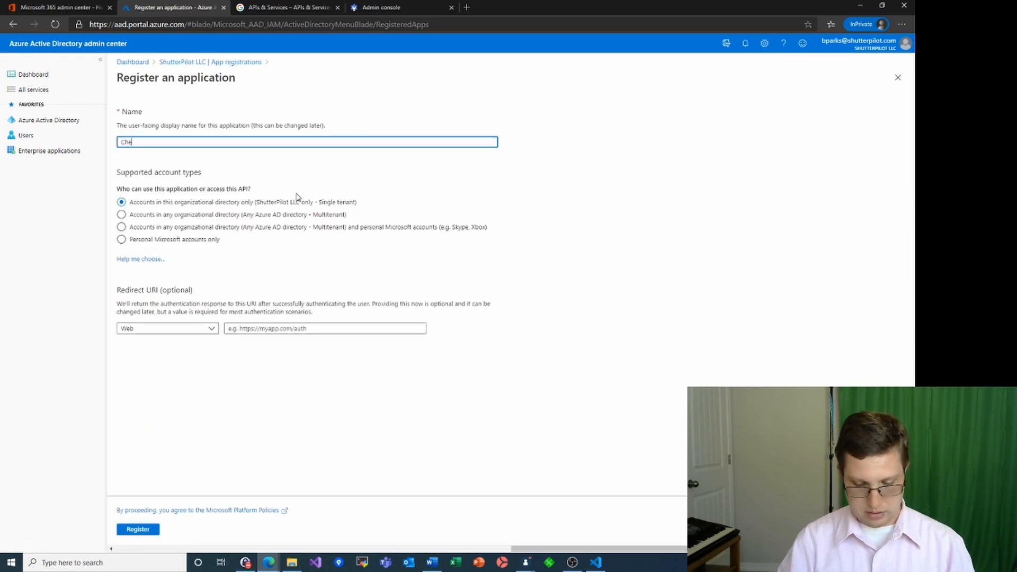
type("rwell Dem")
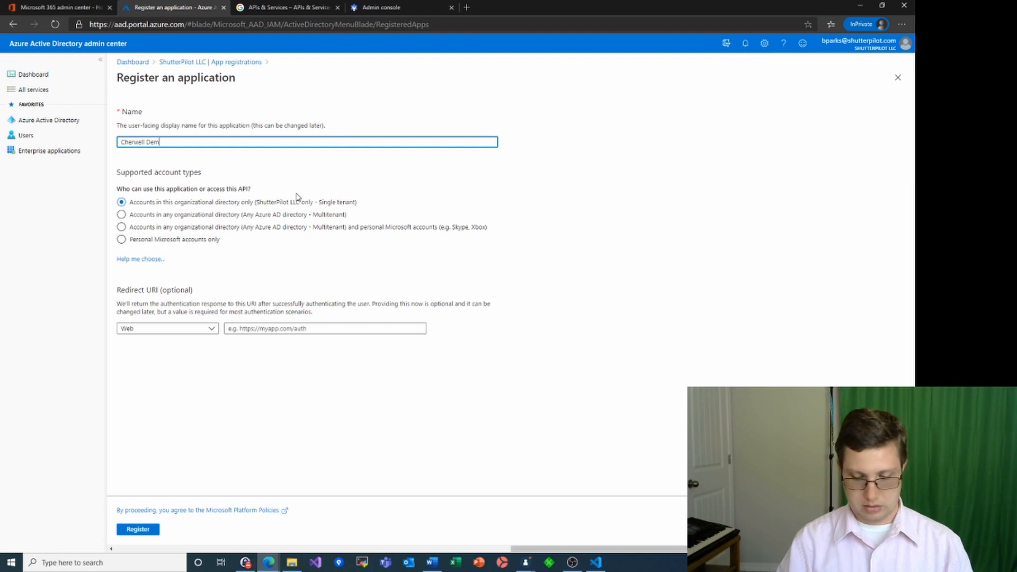
type("o")
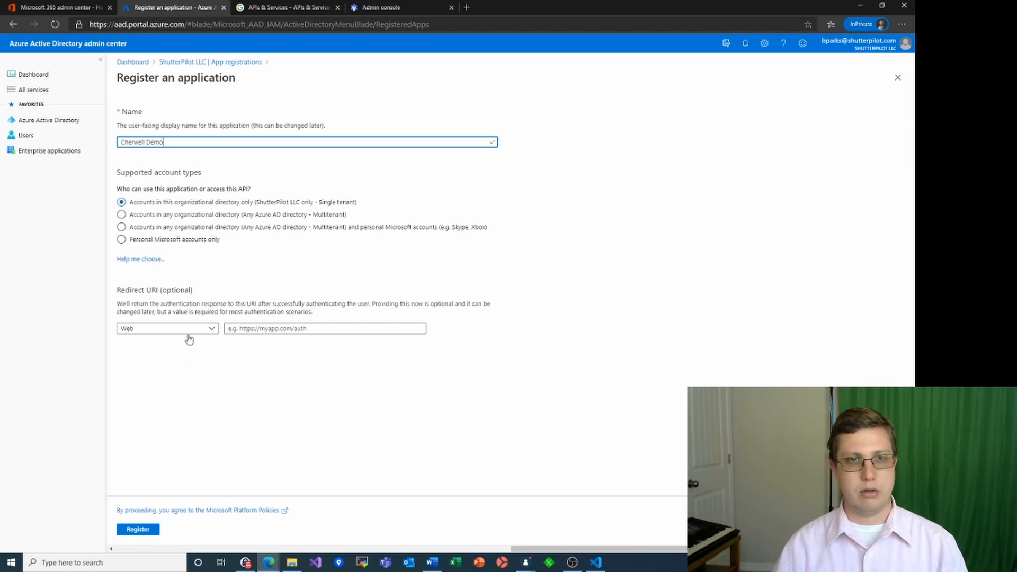
left_click(144, 529)
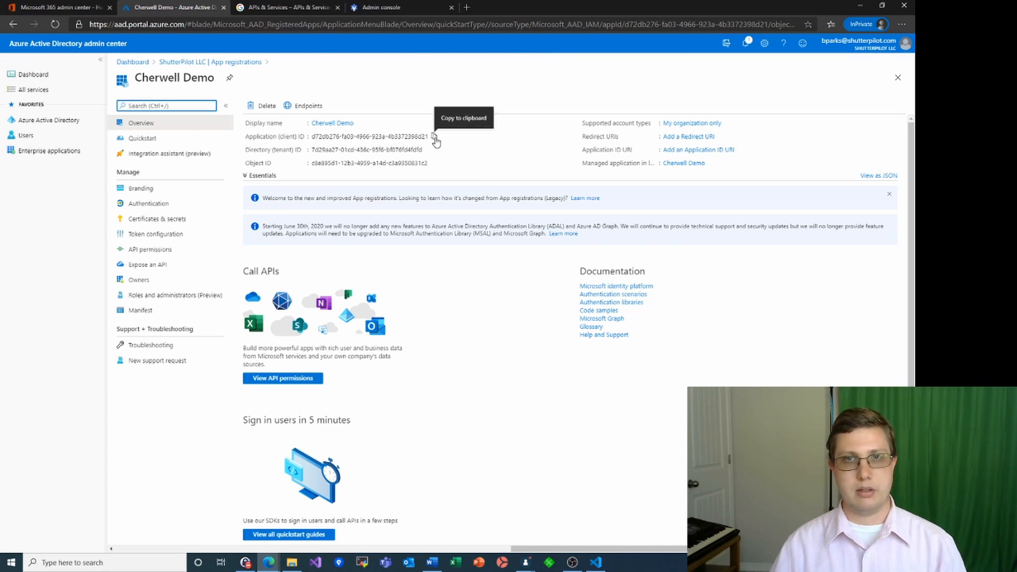
Copy the Application (client) ID into the Cherwell credential's Client ID field
left_click(435, 137)
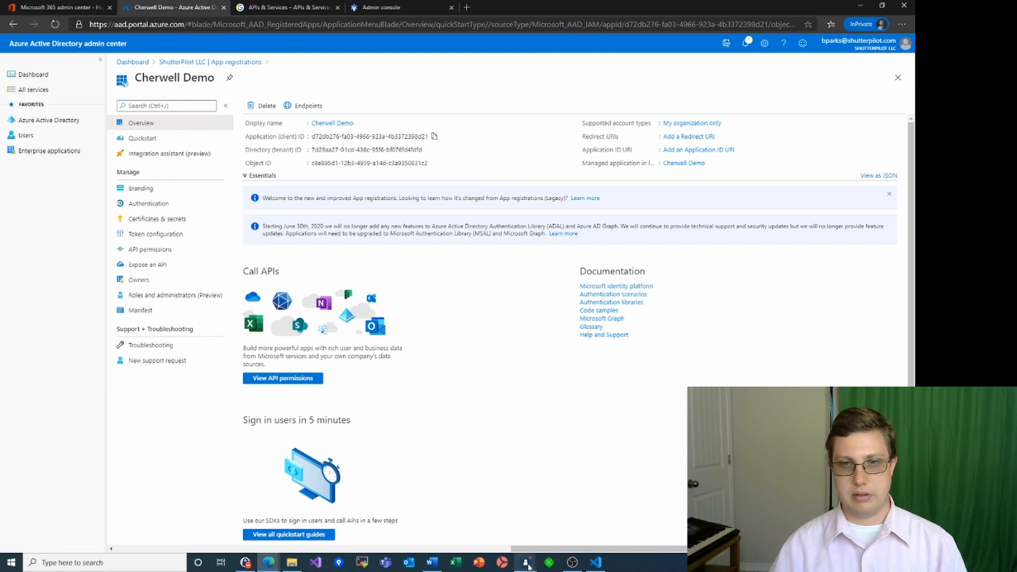
mouse_move(528, 565)
left_click(556, 527)
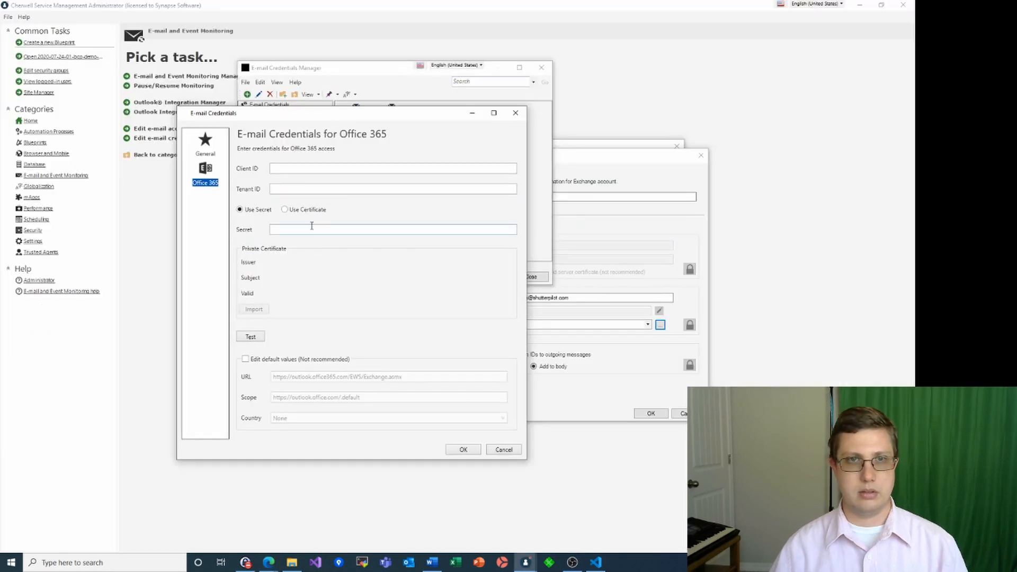
left_click(295, 169)
type("d72db276-fa03-4966-923a-4b3372398d21")
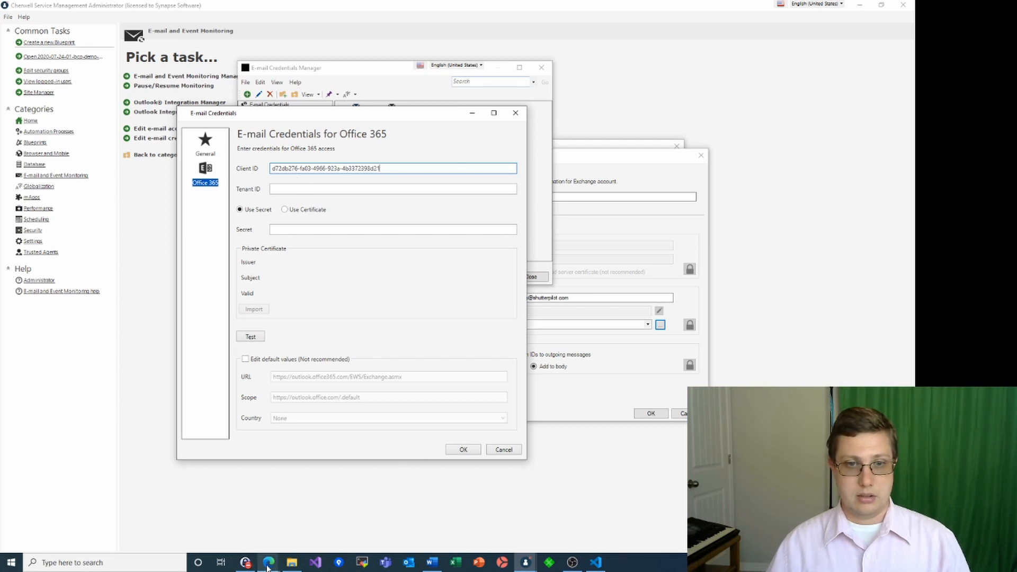
Copy the Directory (tenant) ID into the Cherwell credential's Tenant ID field
mouse_move(268, 567)
left_click(291, 538)
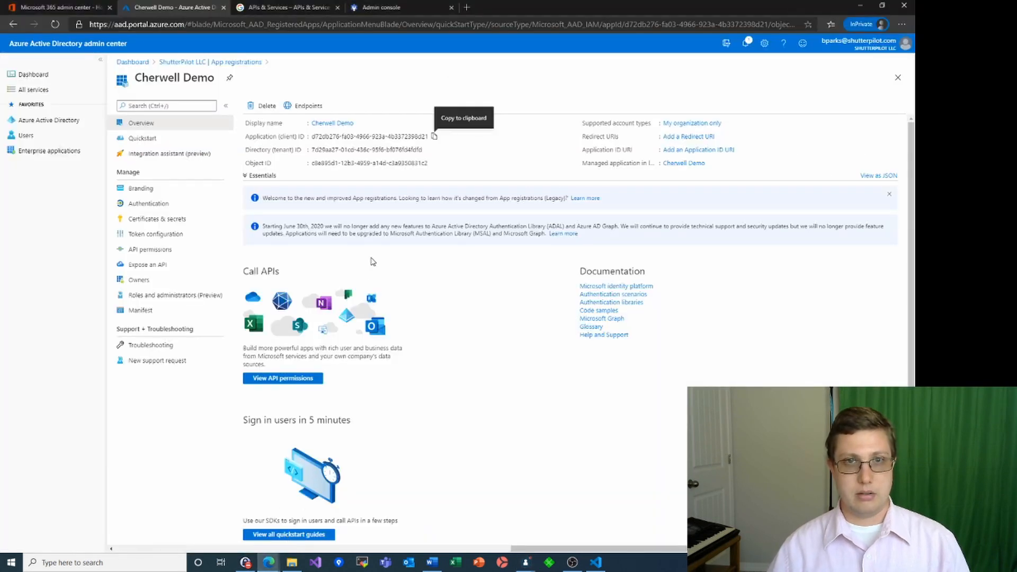
left_click(428, 150)
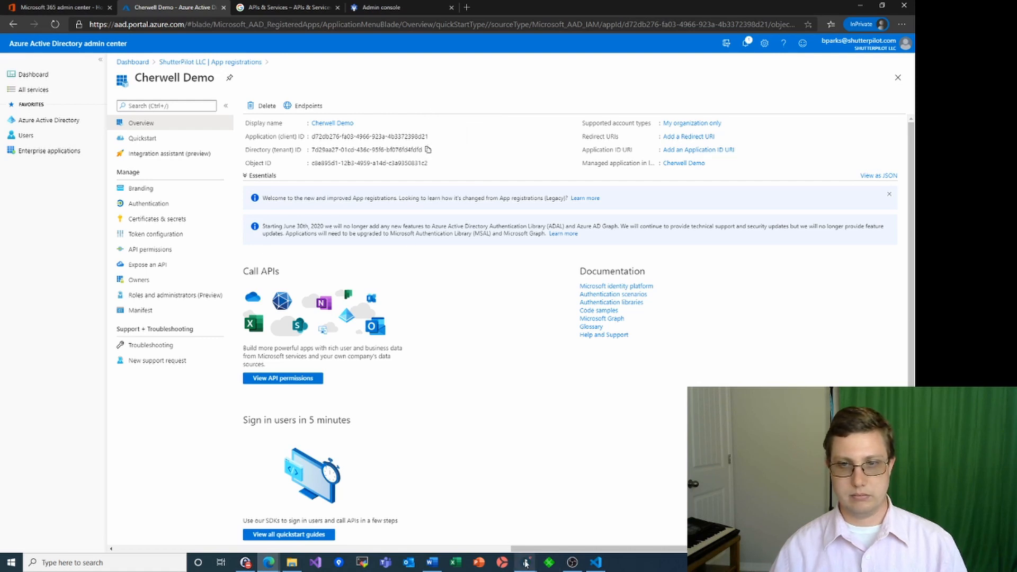
mouse_move(526, 562)
left_click(577, 517)
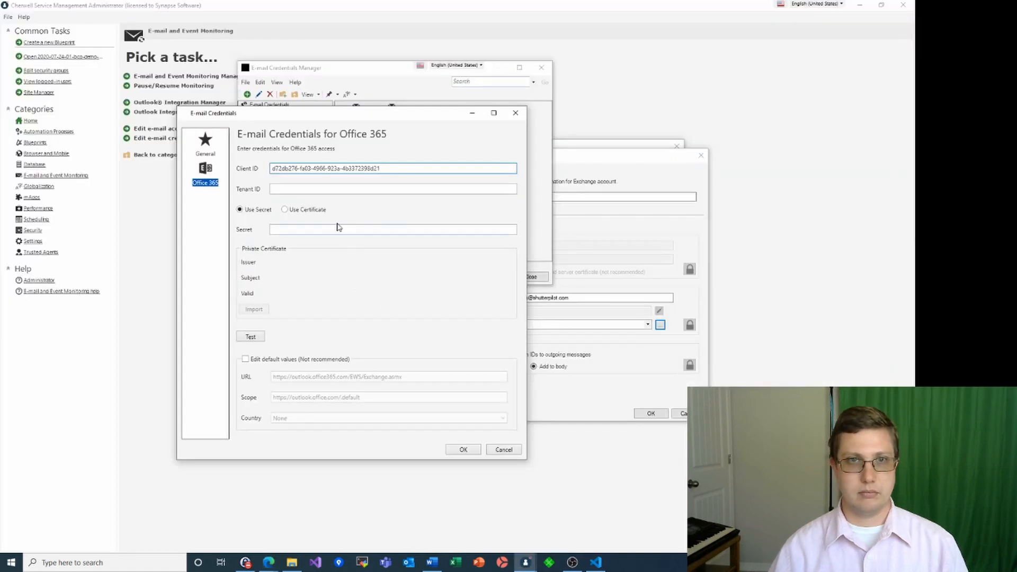
left_click(310, 188)
key("ctrl+v")
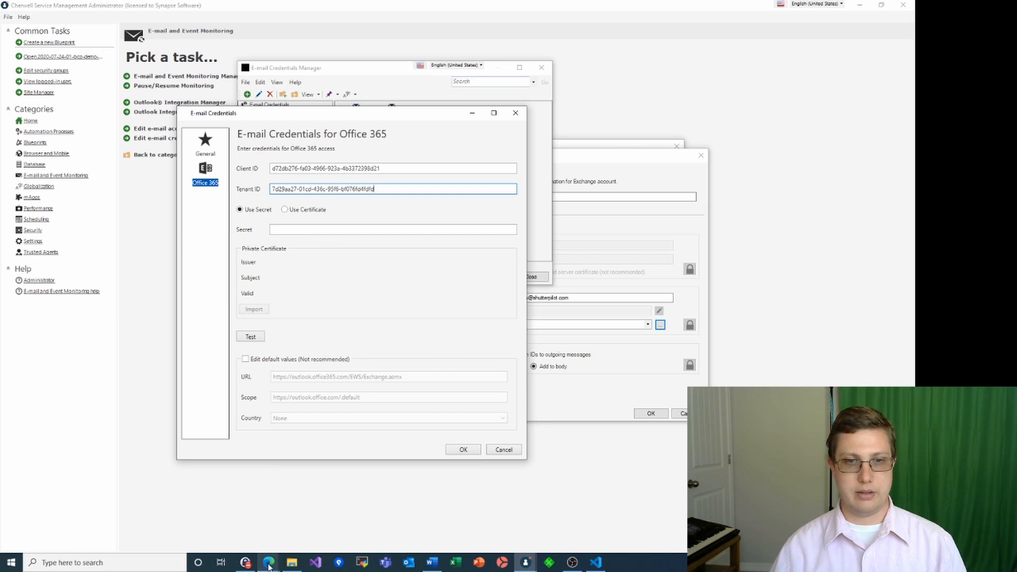
Go to Cherwell Demo's Certificates & secrets page in Azure
mouse_move(270, 560)
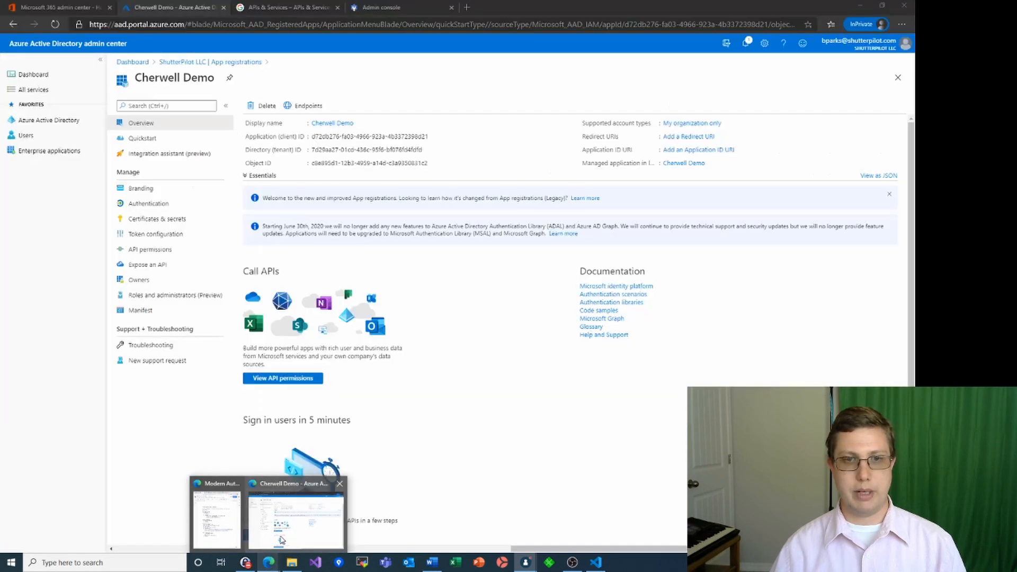
left_click(281, 539)
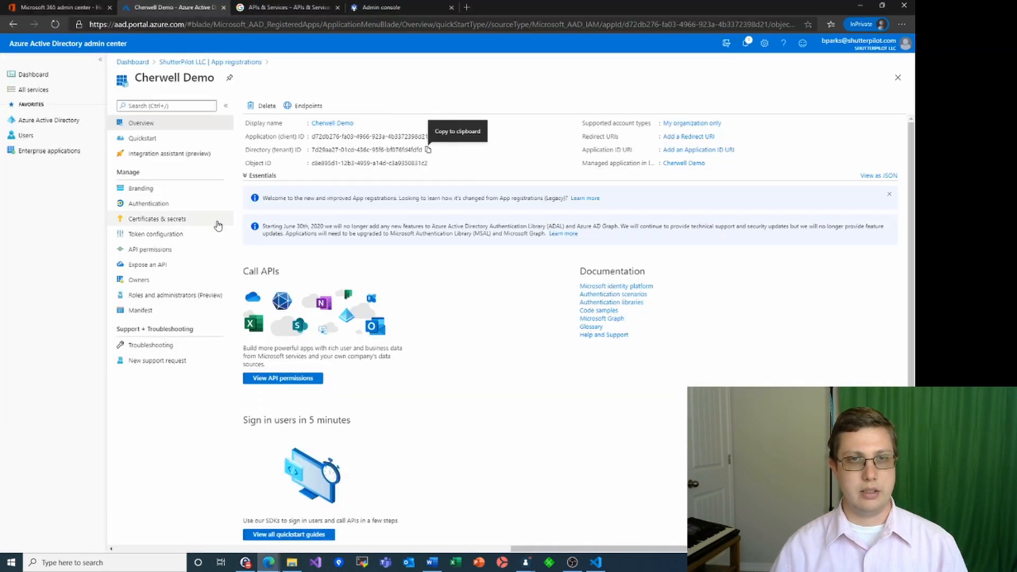
left_click(155, 221)
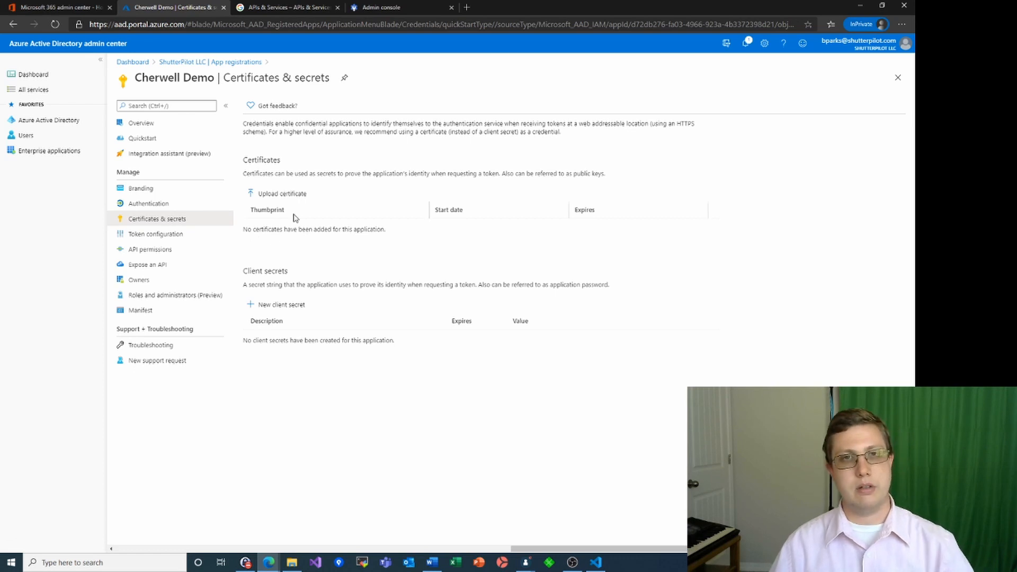
Add client secret 'Client Key' with expiry Never (12/31/2299) and copy its value
left_click(256, 307)
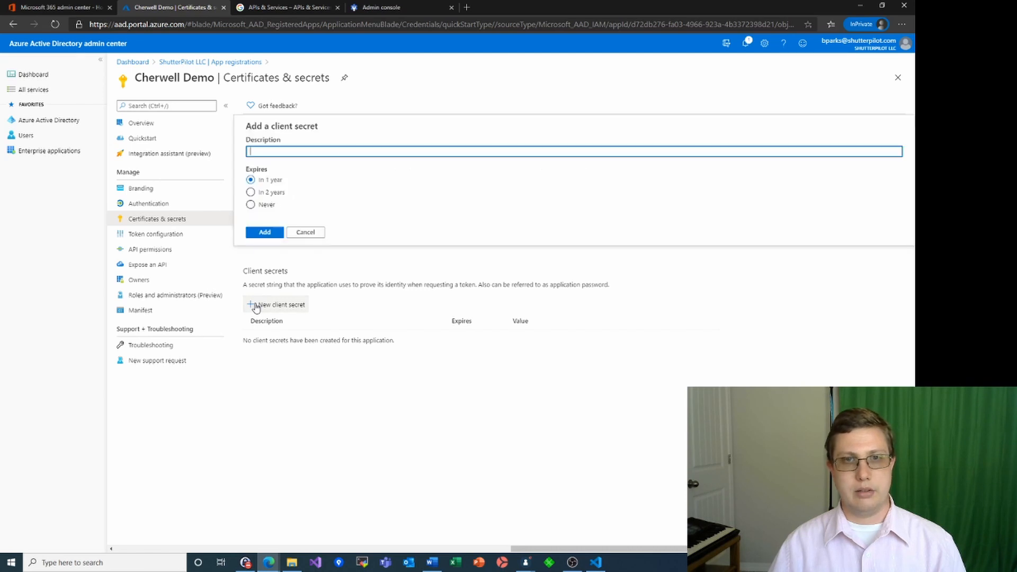
left_click(275, 193)
left_click(250, 205)
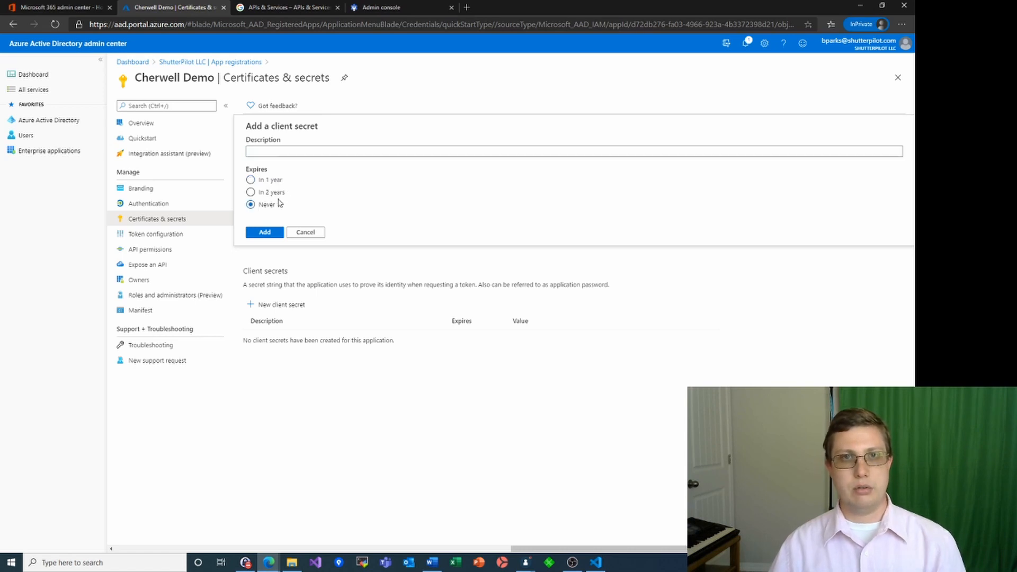
left_click(277, 153)
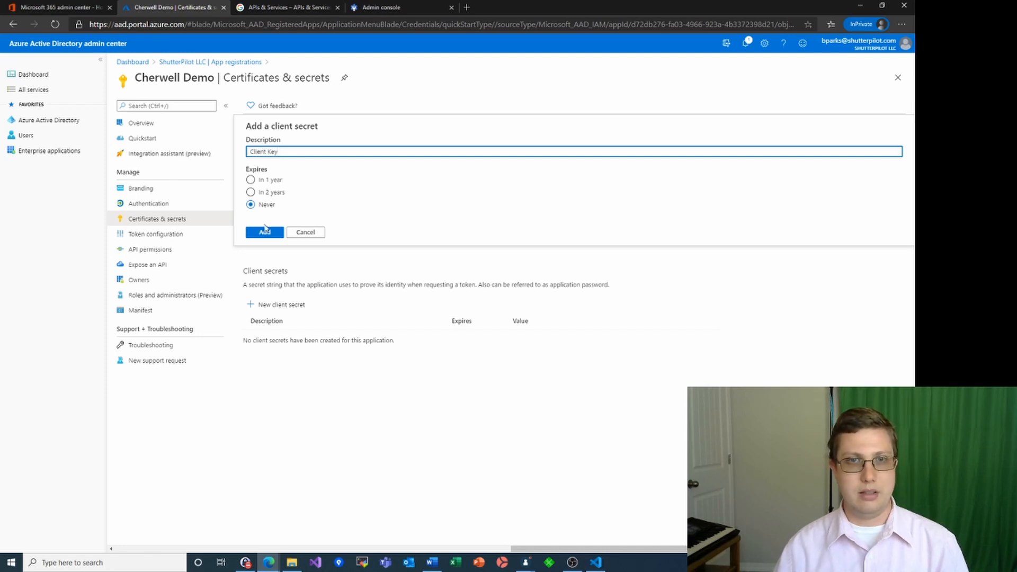
left_click(263, 232)
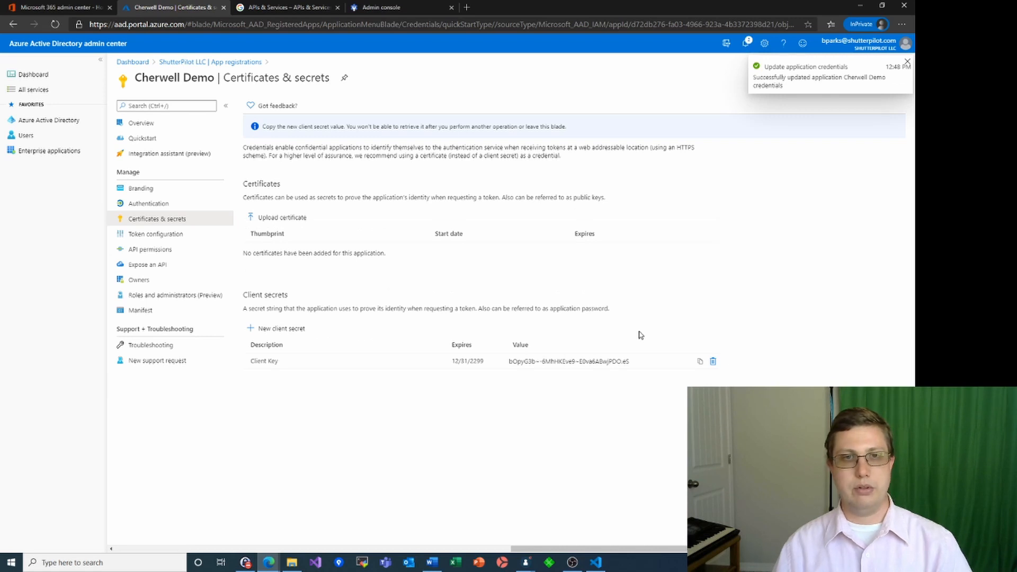
left_click(700, 362)
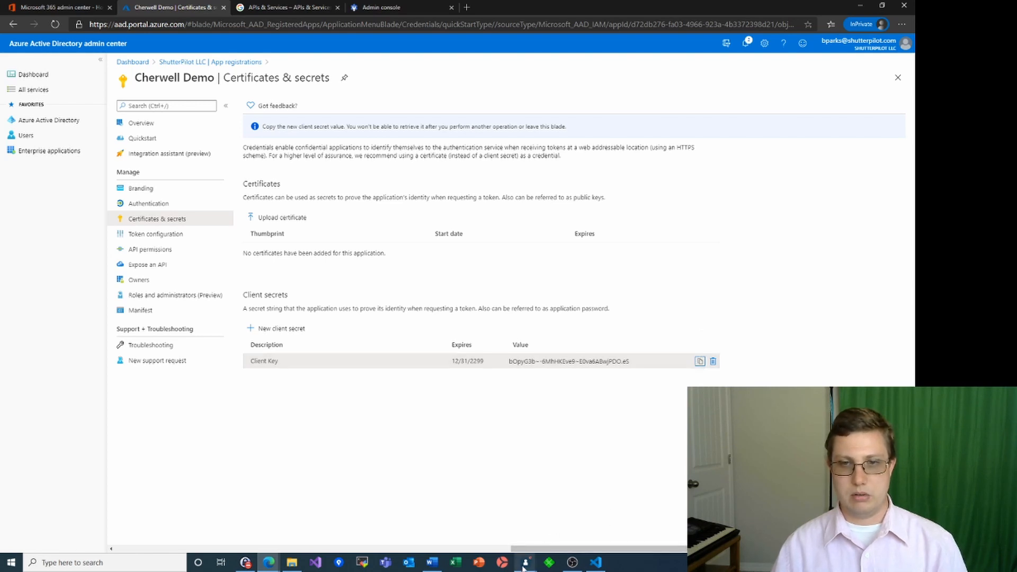
Paste the secret into the Office 365 credential, test it, and select Demo Exchange Creds
mouse_move(525, 563)
left_click(561, 510)
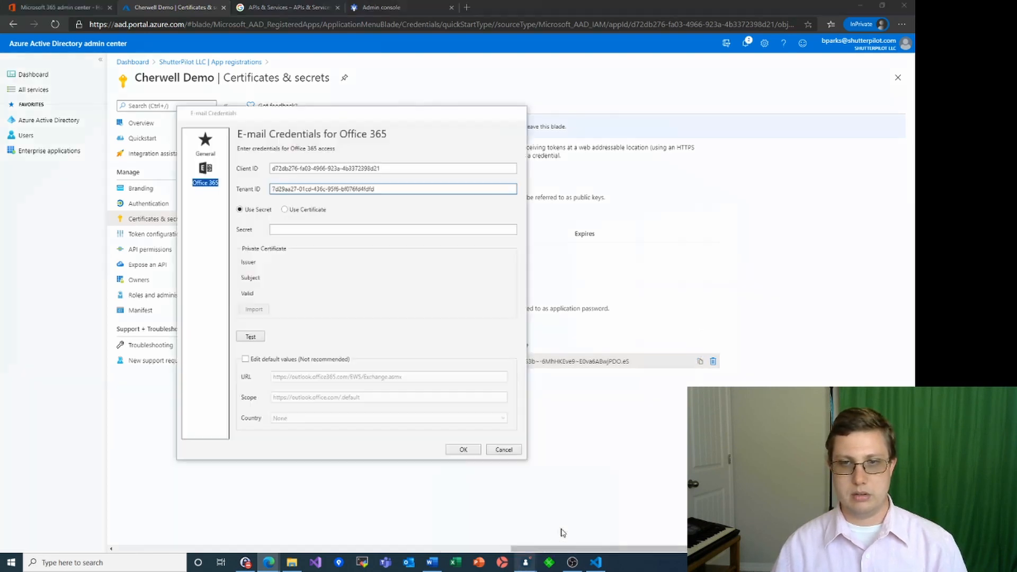
left_click(317, 230)
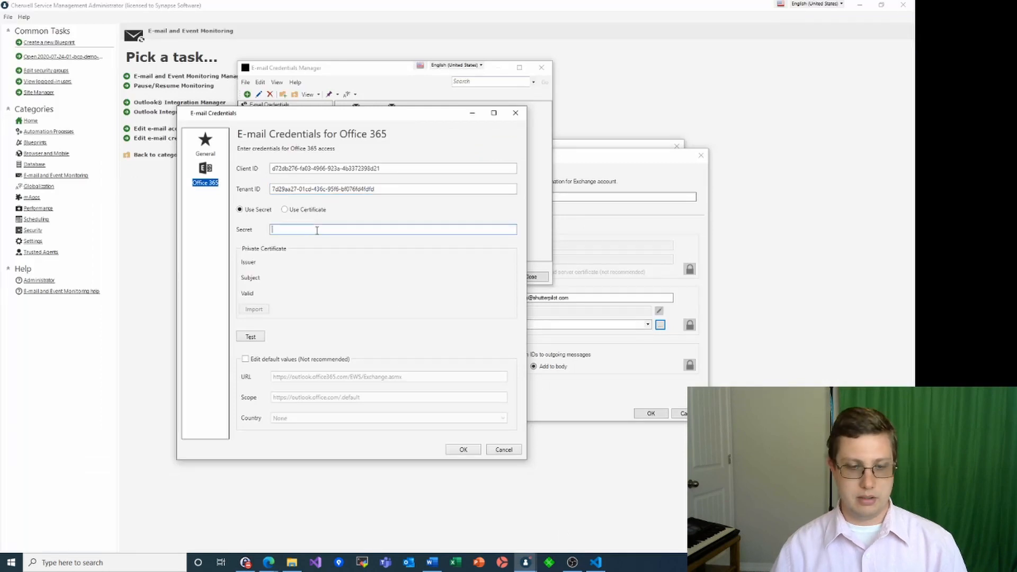
key("ctrl+v")
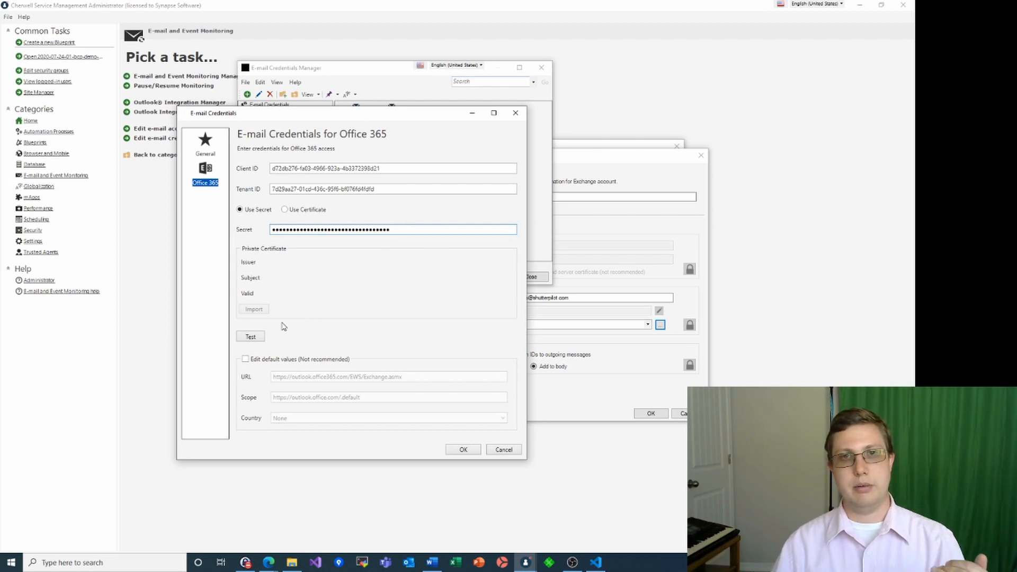
left_click(253, 337)
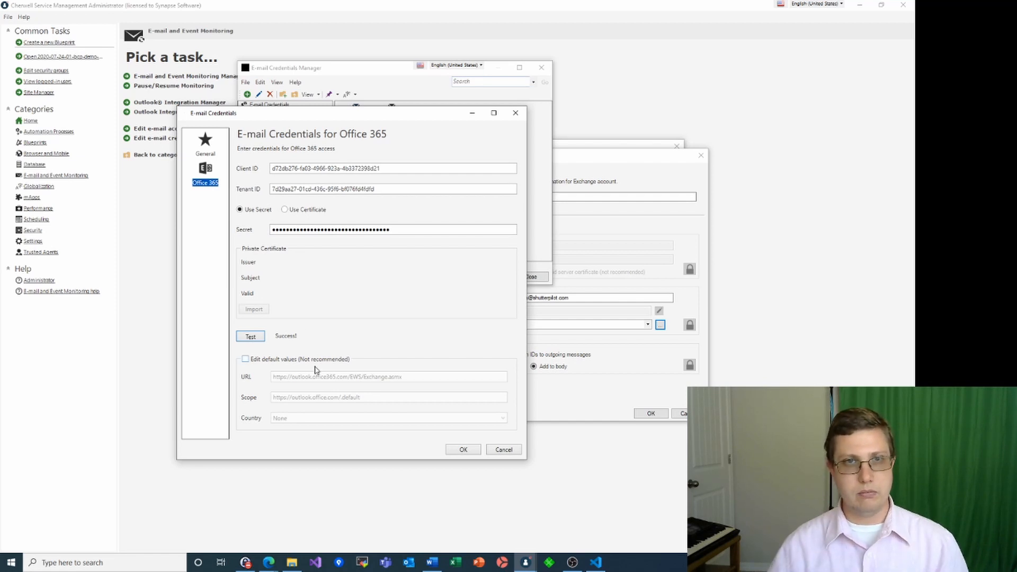
left_click(461, 449)
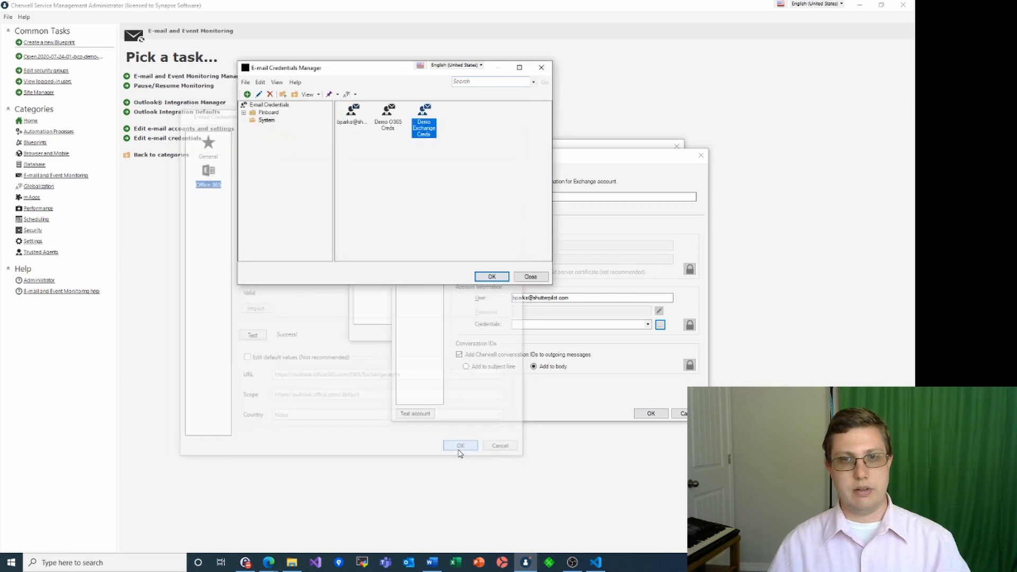
left_click(491, 276)
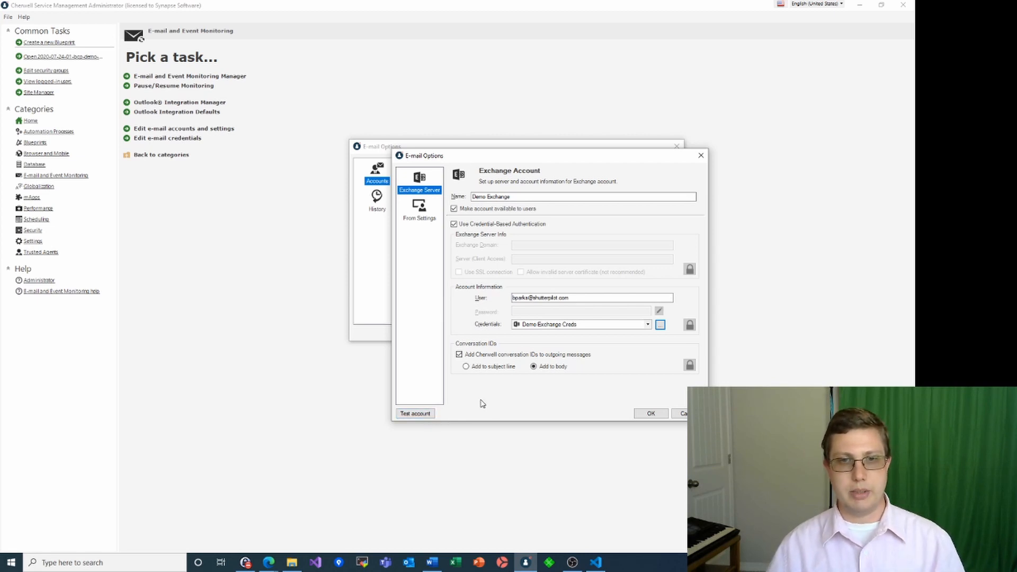
Add the Exchange application permission full_access_as_app to Cherwell Demo's API permissions
mouse_move(269, 563)
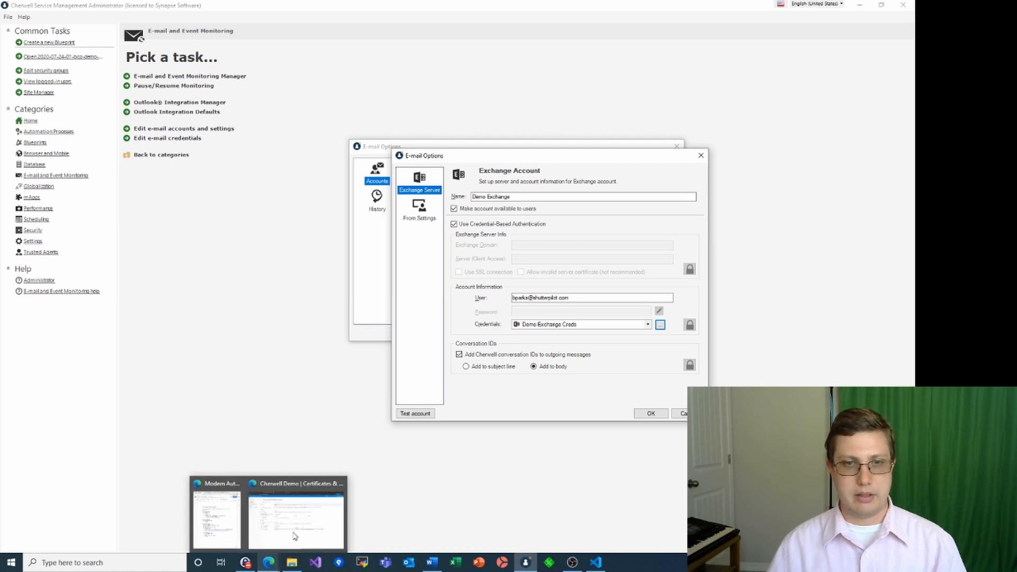
left_click(299, 525)
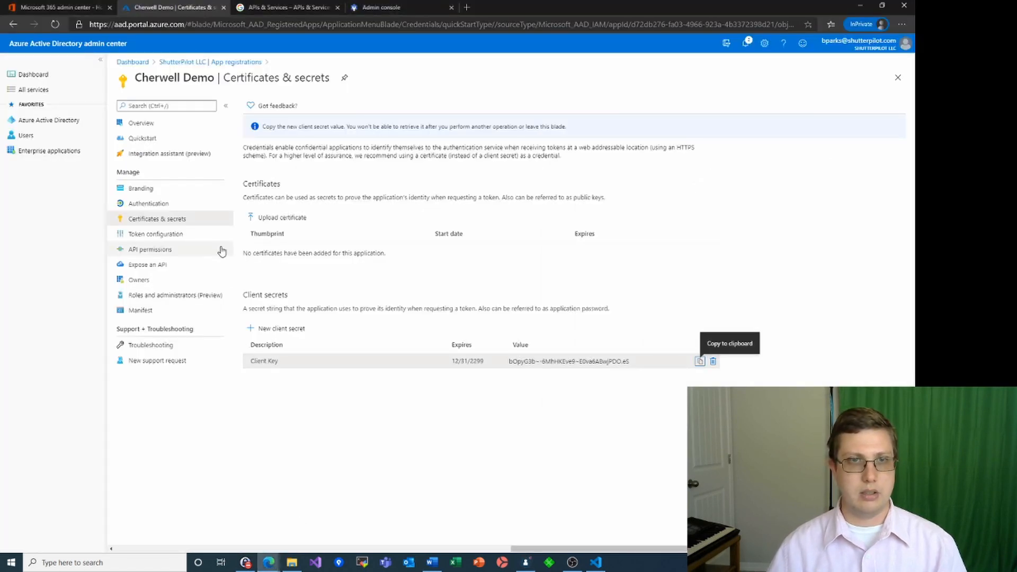
left_click(150, 250)
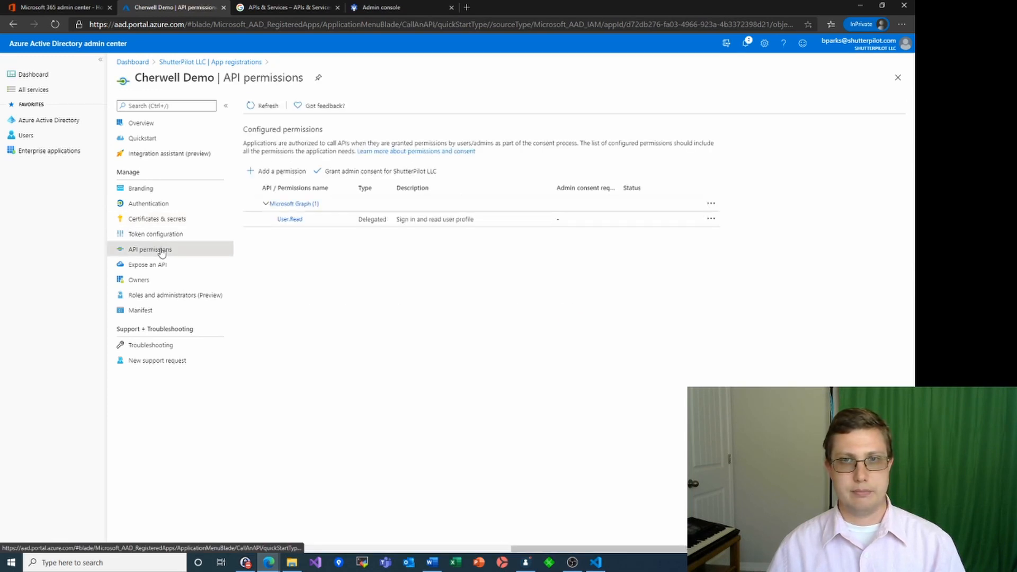
left_click(270, 173)
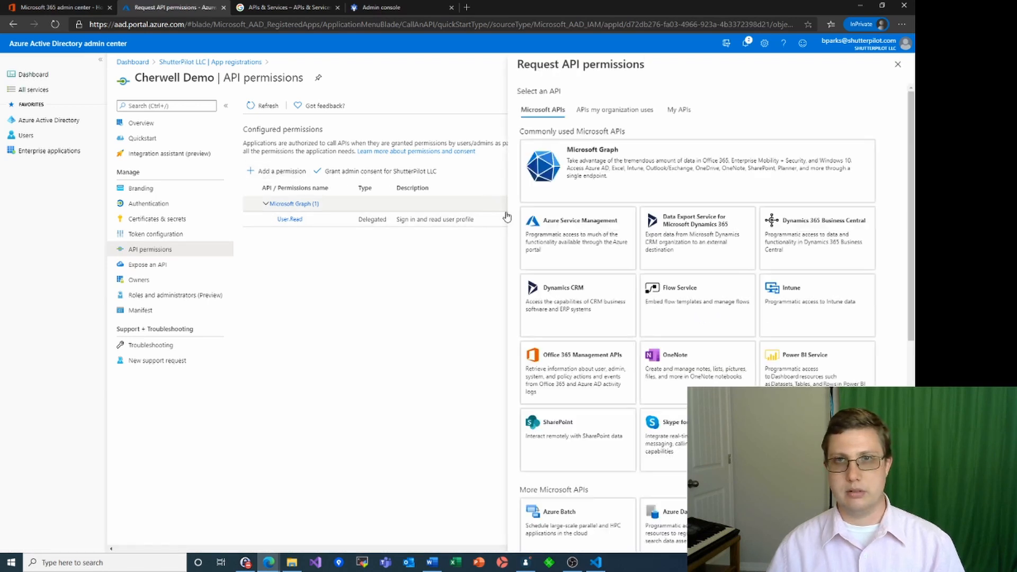
scroll(614, 239, "down", 3)
scroll(624, 242, "down", 5)
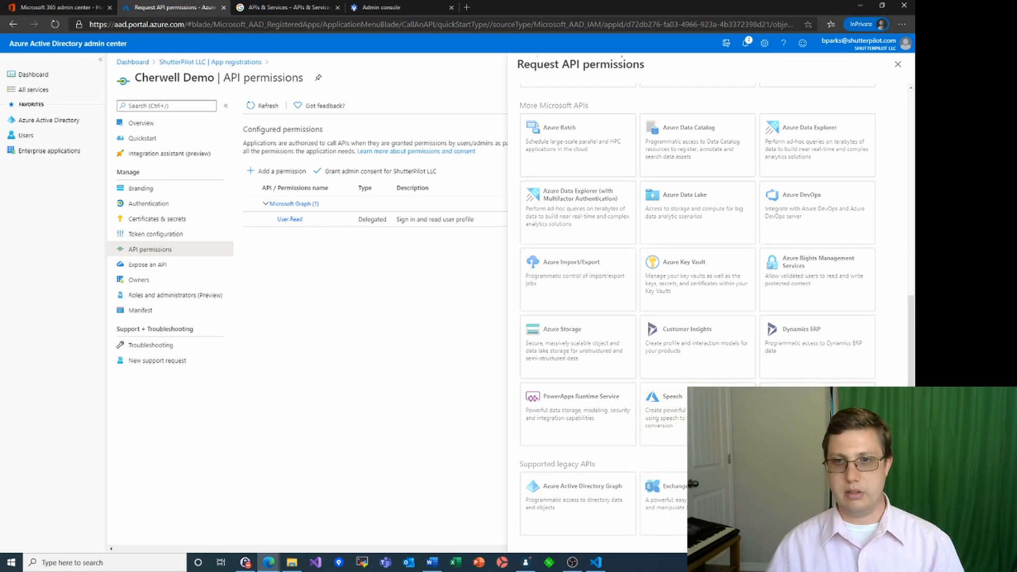
left_click(684, 484)
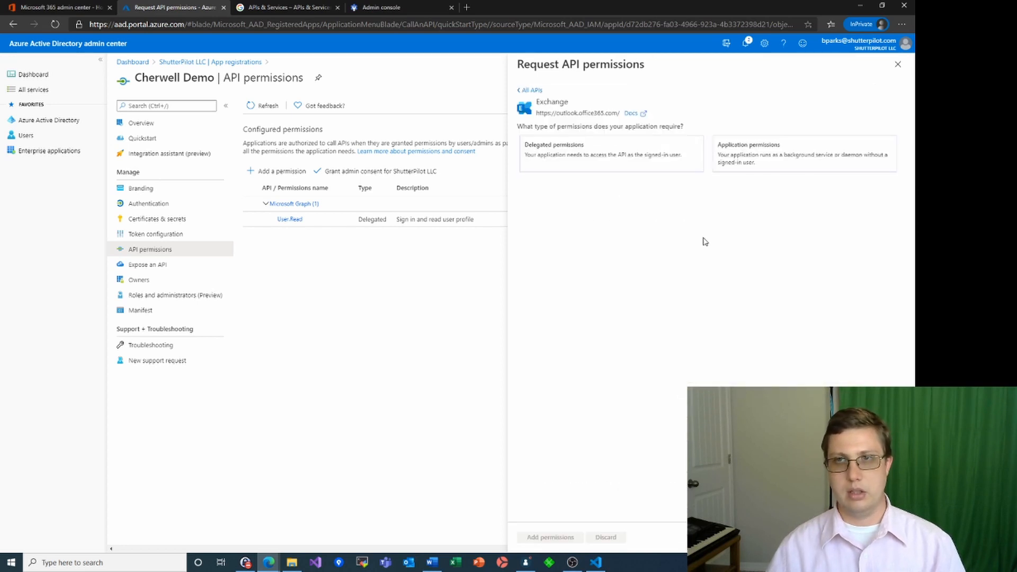
left_click(749, 163)
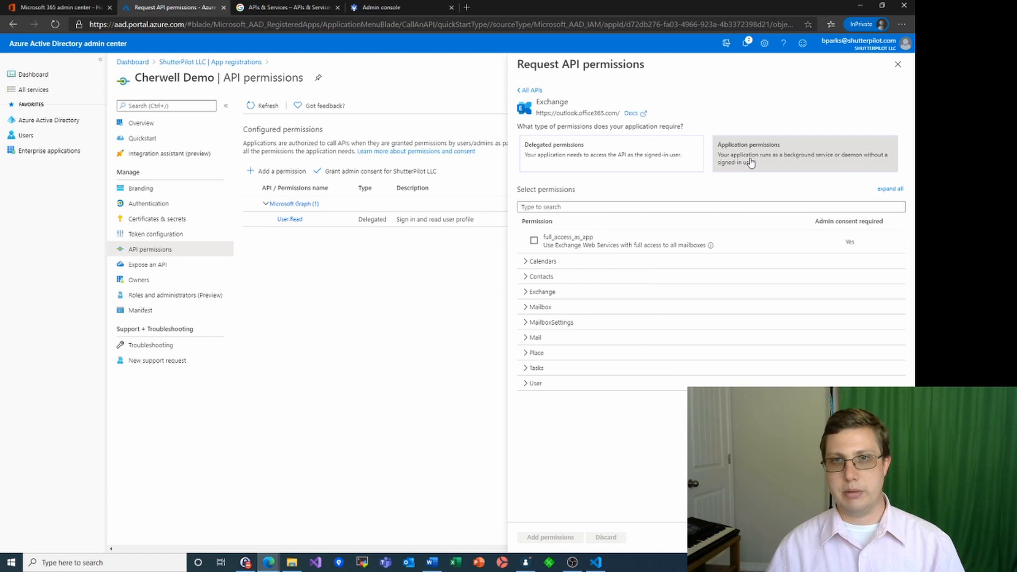
left_click(533, 241)
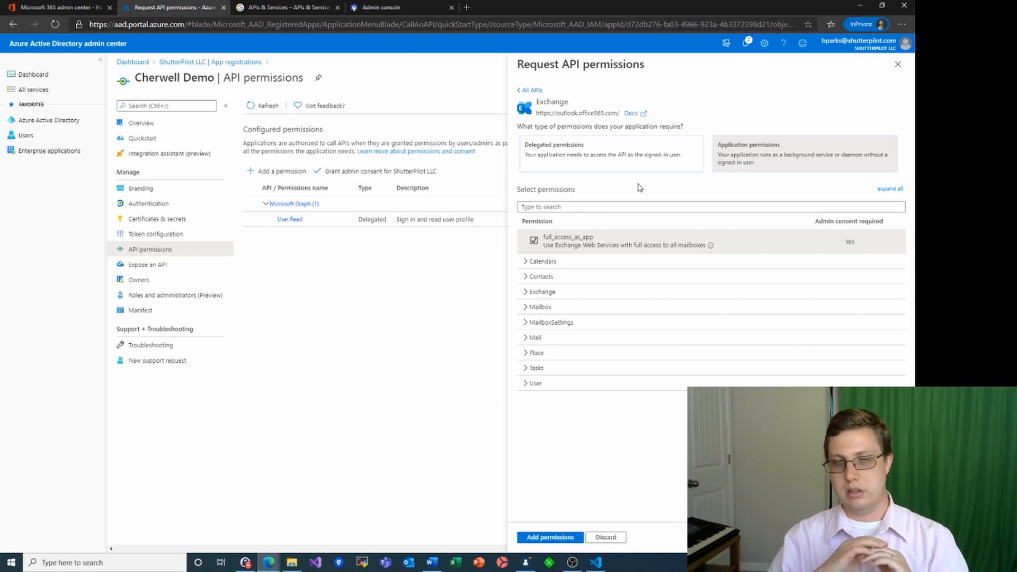
left_click(552, 538)
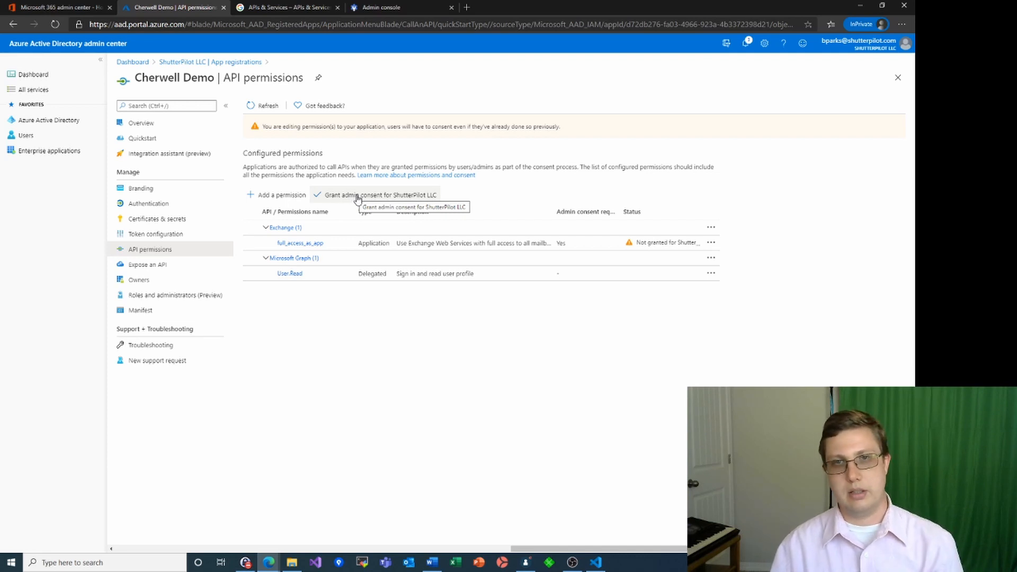
Grant admin consent for ShutterPilot LLC on full_access_as_app and User.Read, then return to Cherwell
left_click(357, 197)
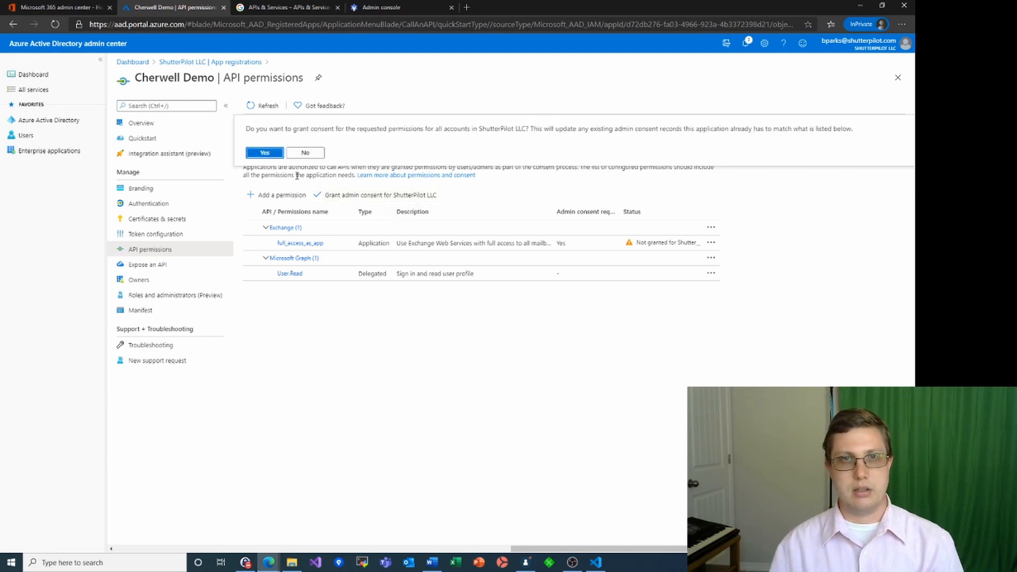
left_click(268, 154)
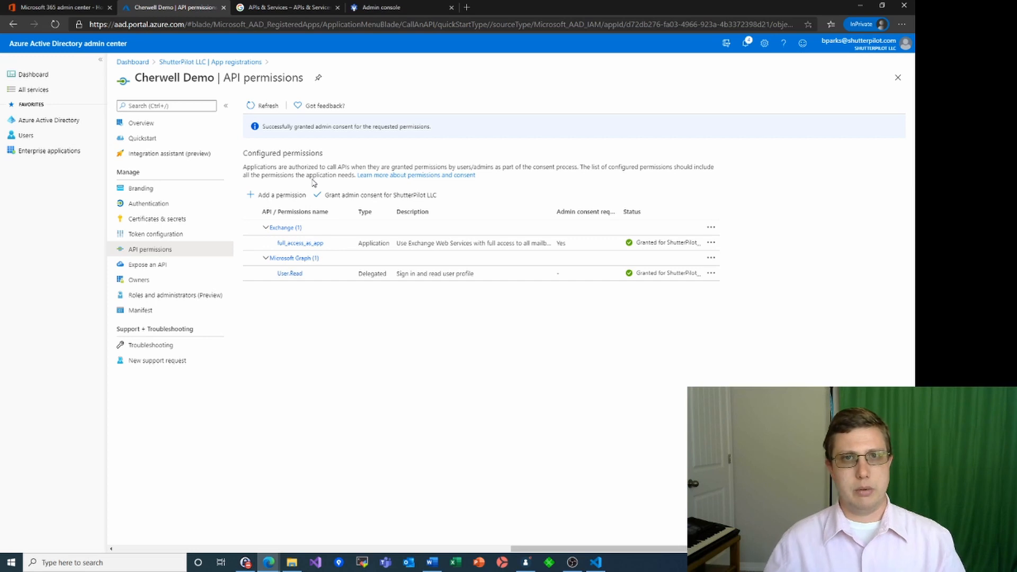
left_click(526, 565)
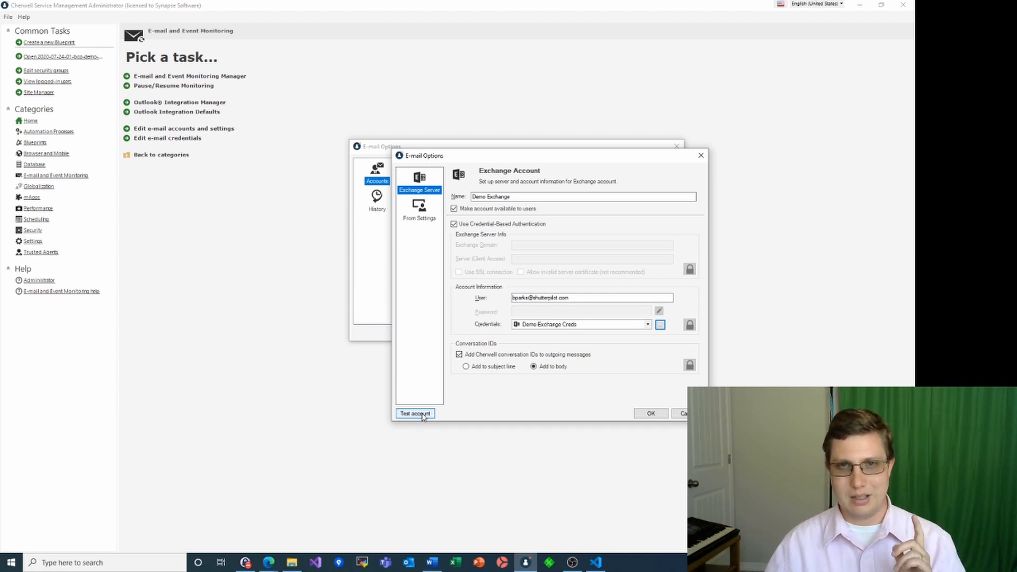
Add the user's e-mail address as the Demo Exchange legal FROM address and pass the send-and-read test
left_click(422, 215)
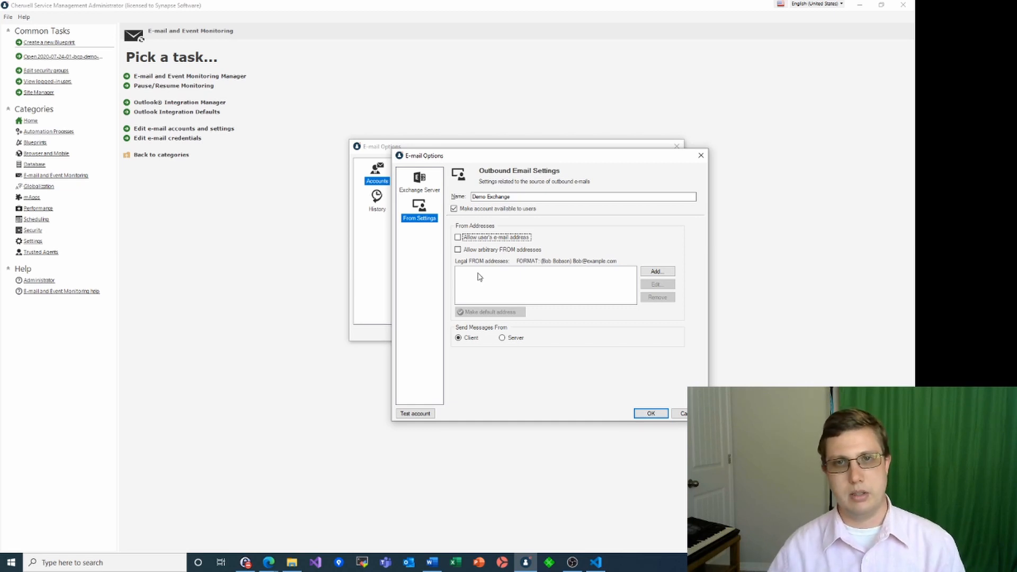
left_click(656, 272)
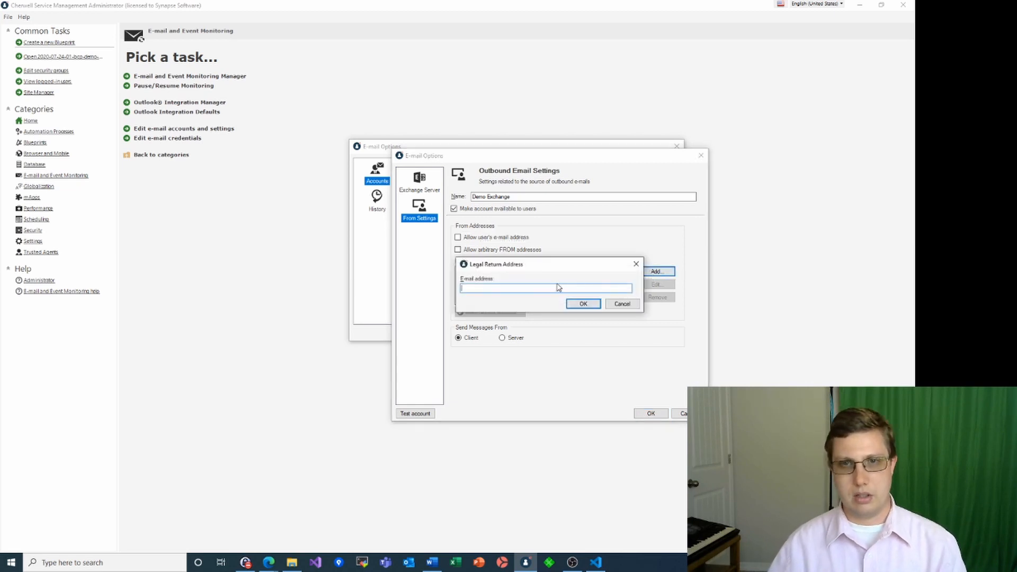
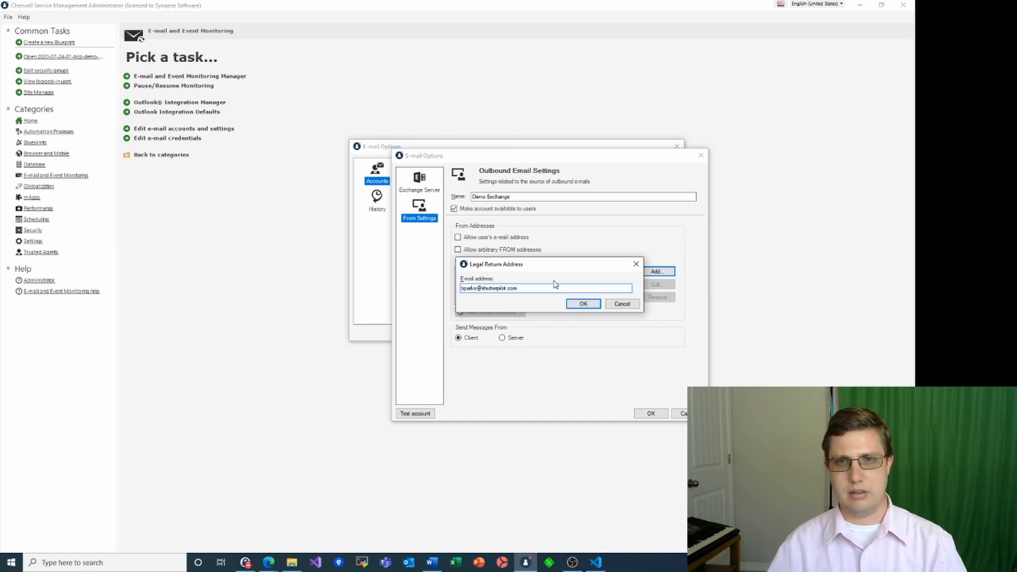
left_click(578, 304)
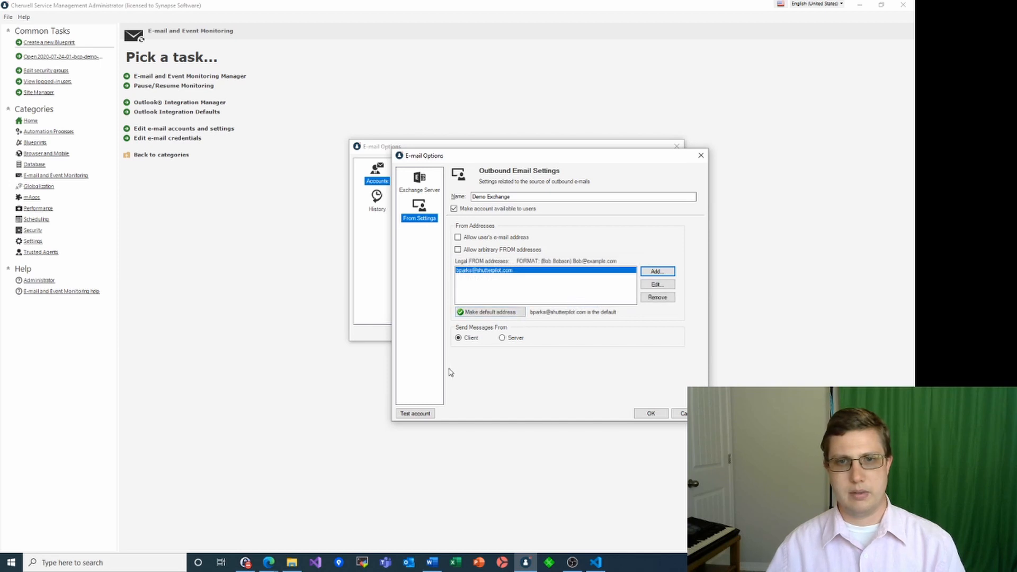
left_click(417, 416)
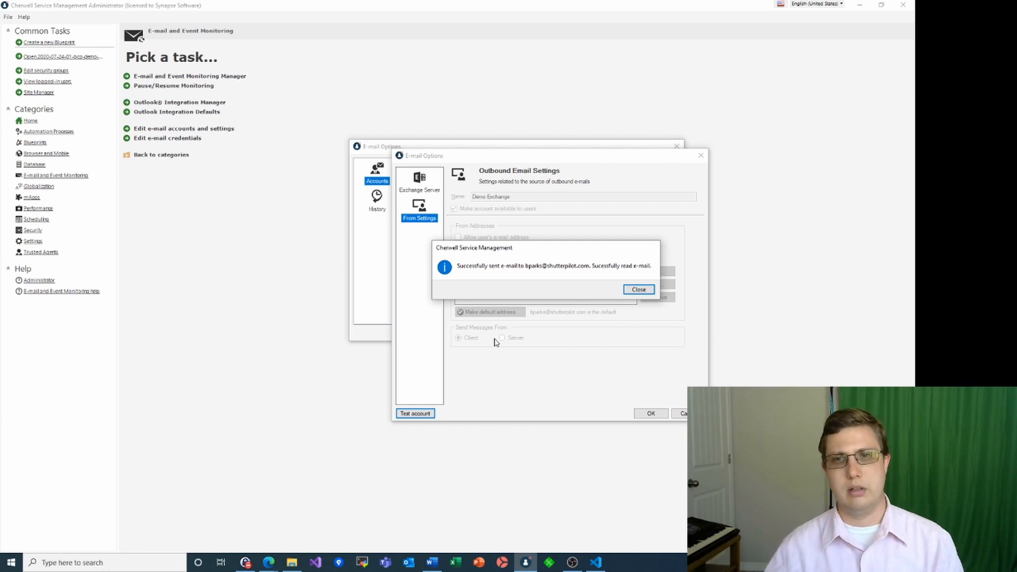
left_click(639, 289)
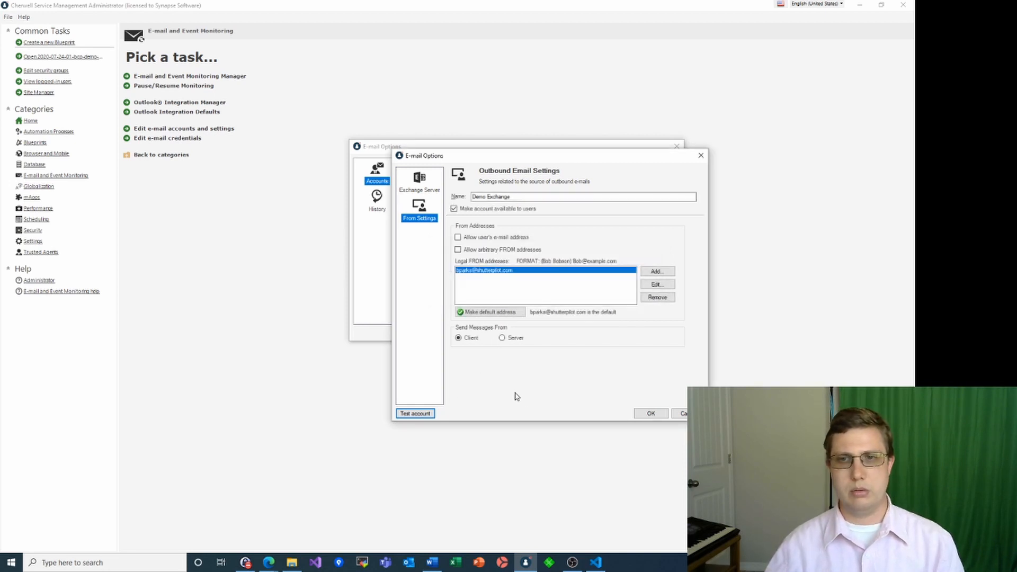
Save the Demo Exchange account and E-mail Options, then begin adding a new IMAP account
left_click(649, 413)
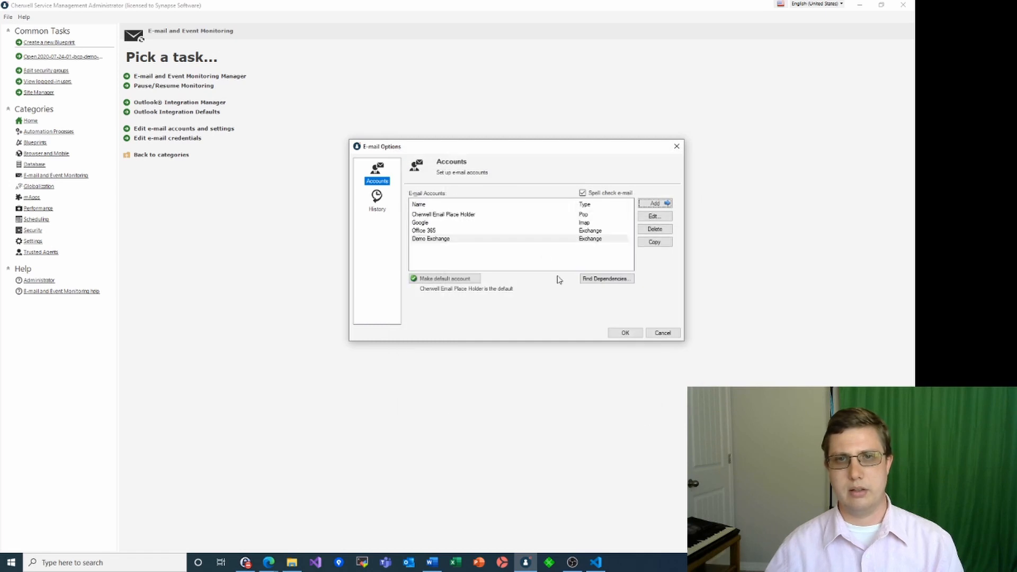
left_click(624, 333)
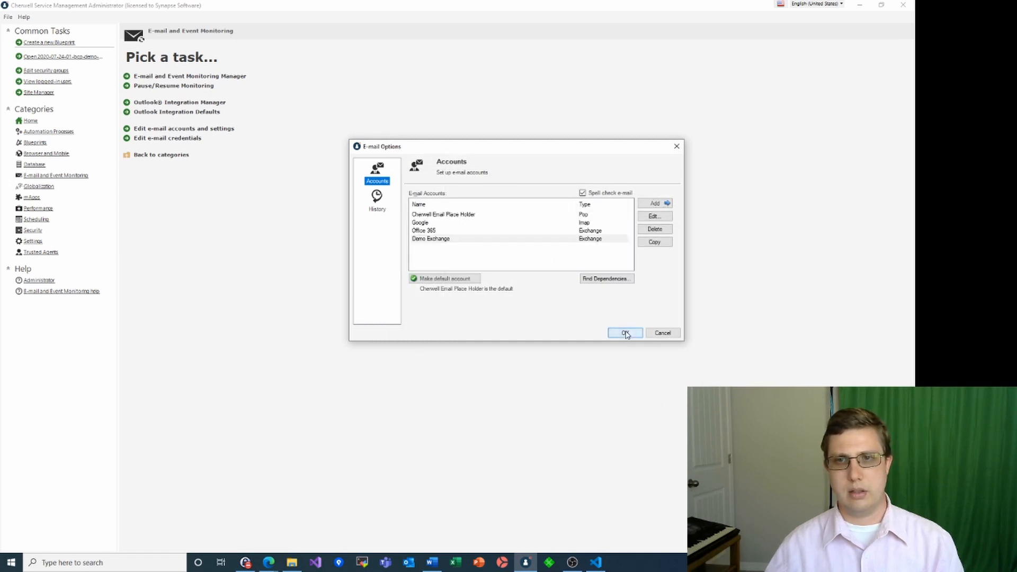
left_click(189, 130)
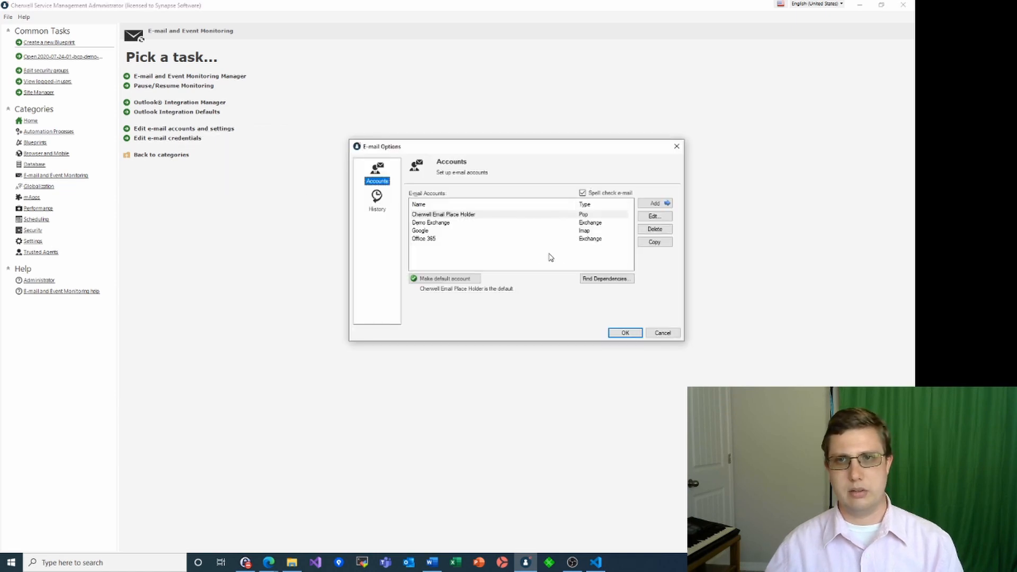
left_click(655, 204)
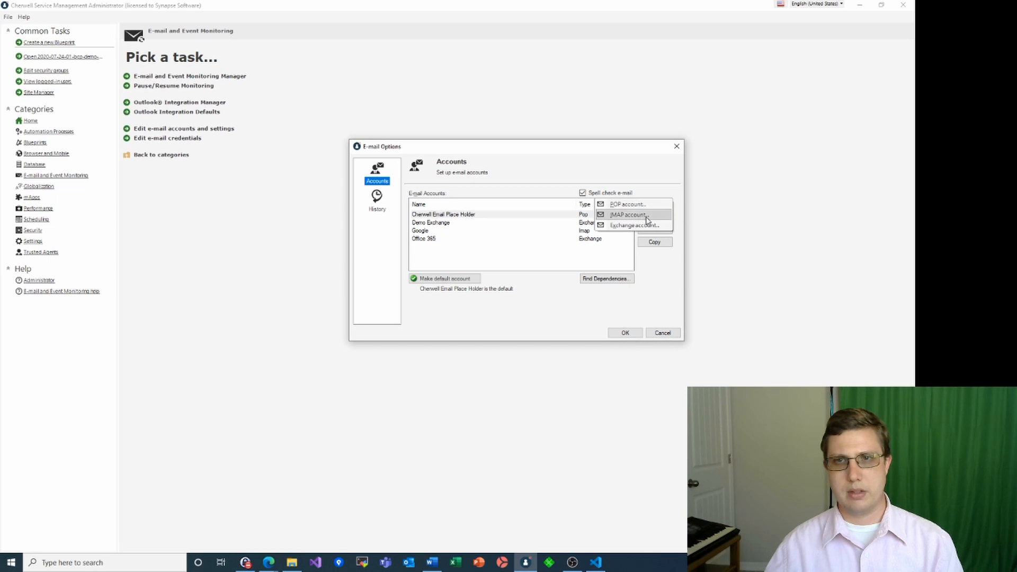
left_click(649, 216)
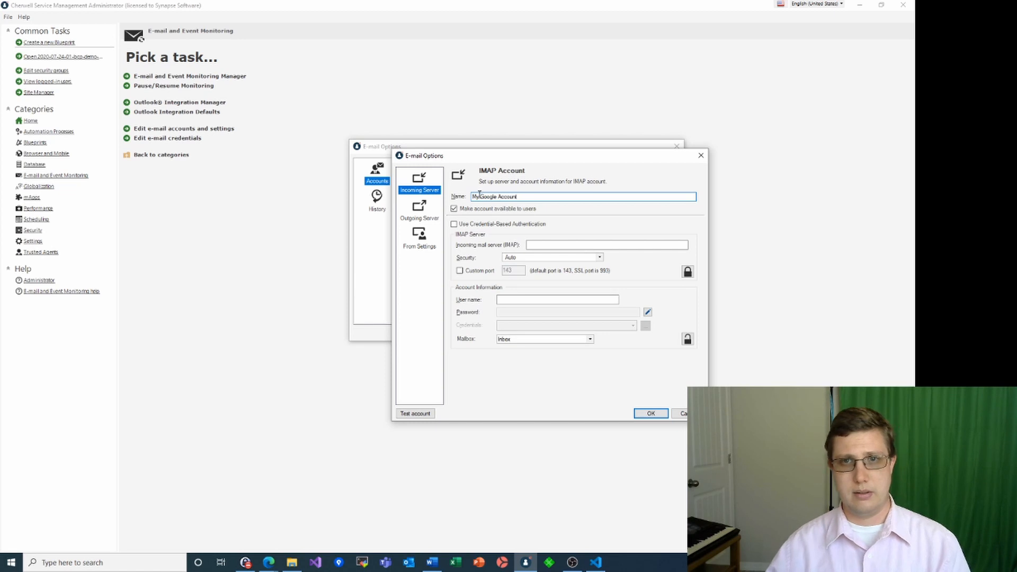
Set the IMAP account to credential authentication with an SSL incoming server and enter the user name
left_click(454, 224)
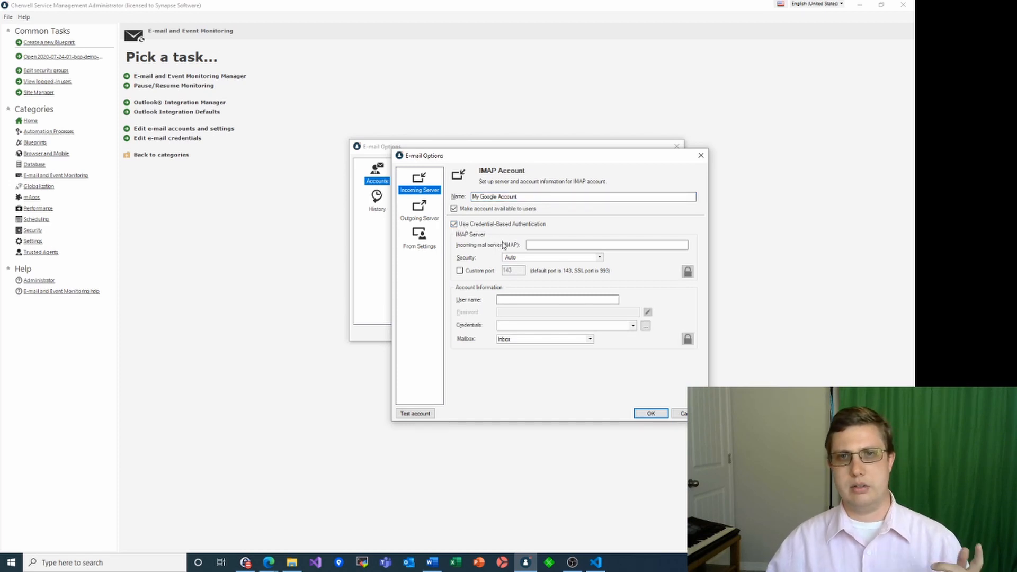
left_click(531, 245)
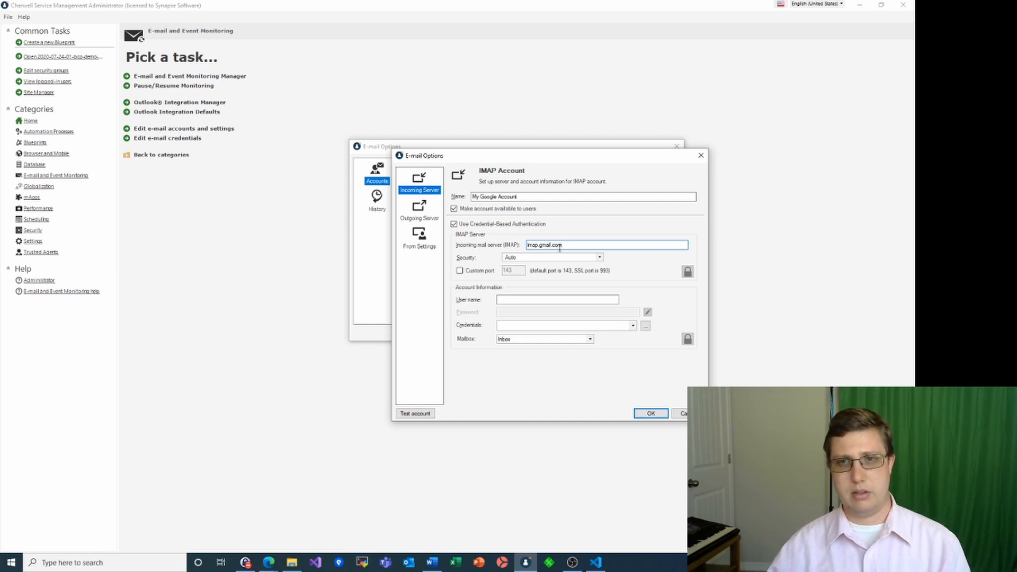
left_click(600, 258)
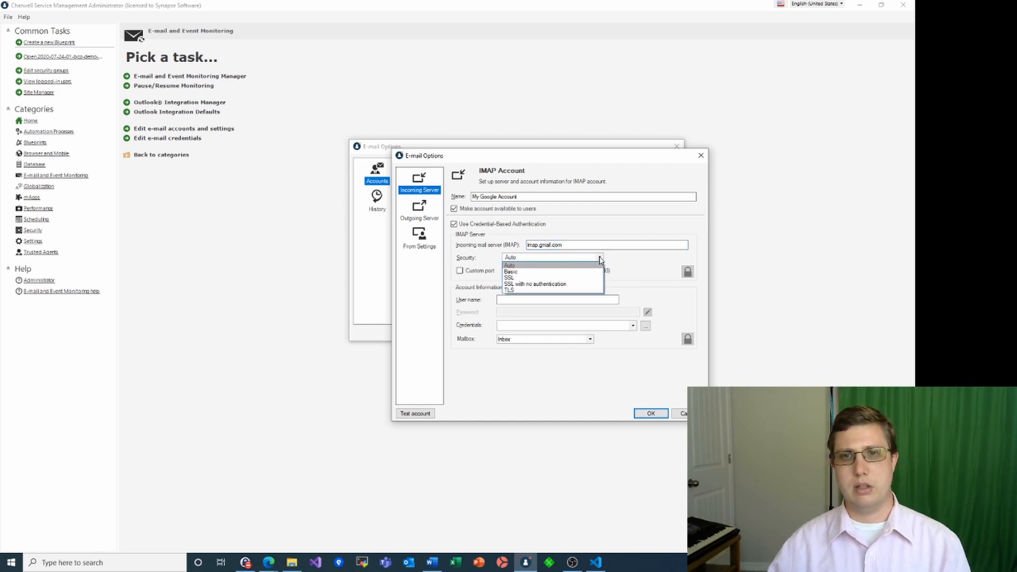
left_click(535, 282)
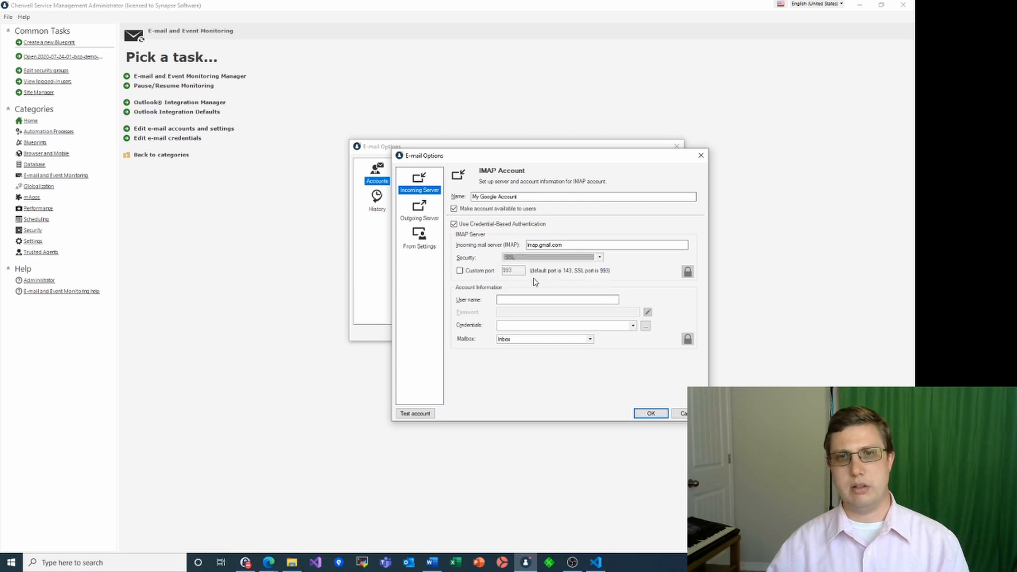
left_click(511, 300)
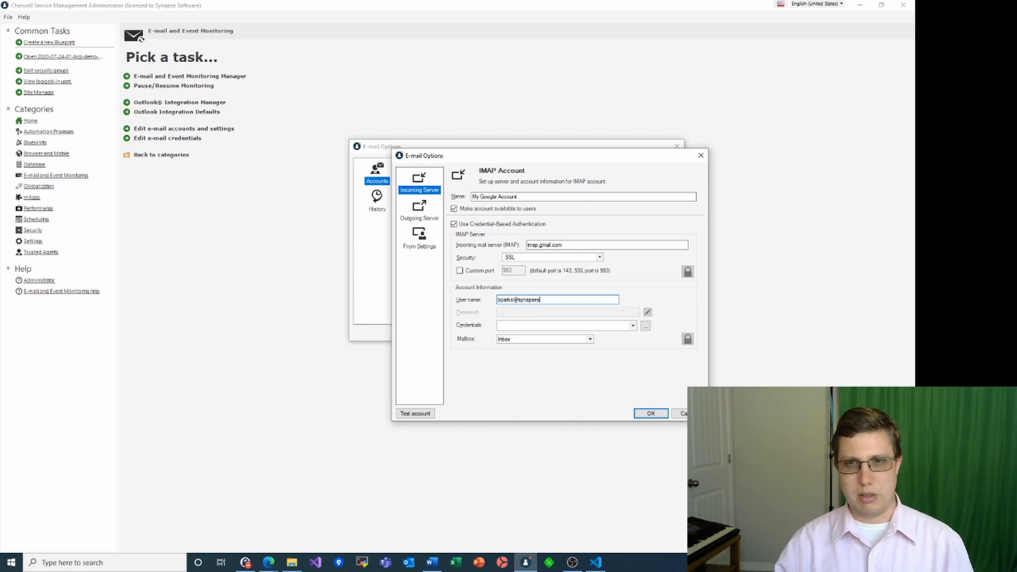
type("ftware.com")
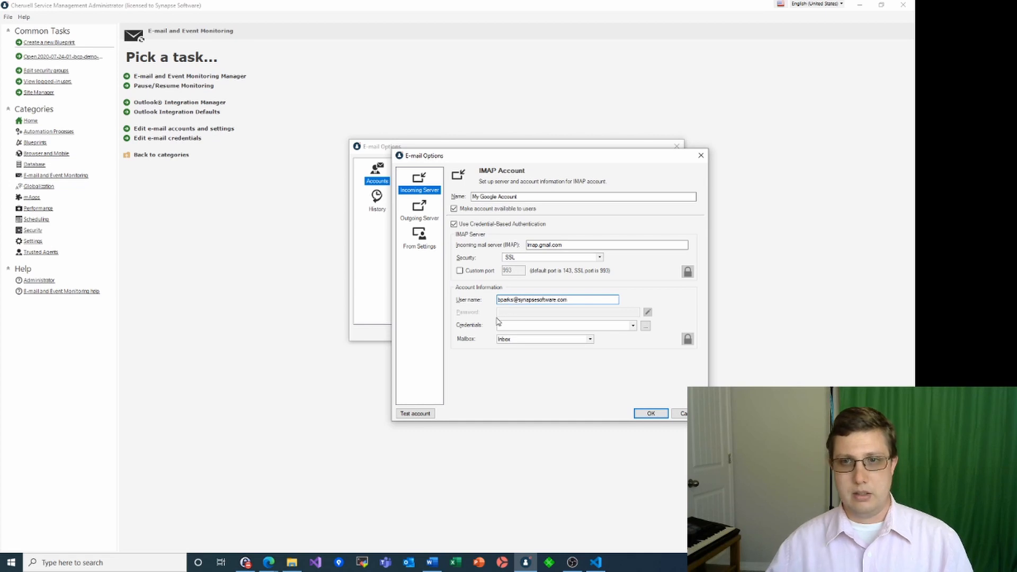
Create a 'Demo Google' credential of type Google Authentication, view its Google settings, then switch to the browser
left_click(646, 326)
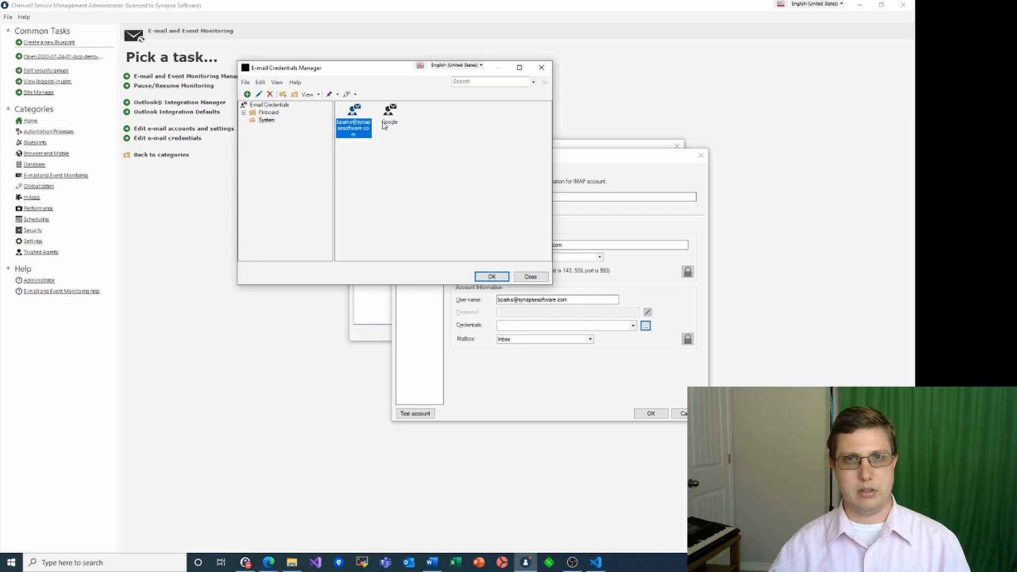
left_click(249, 94)
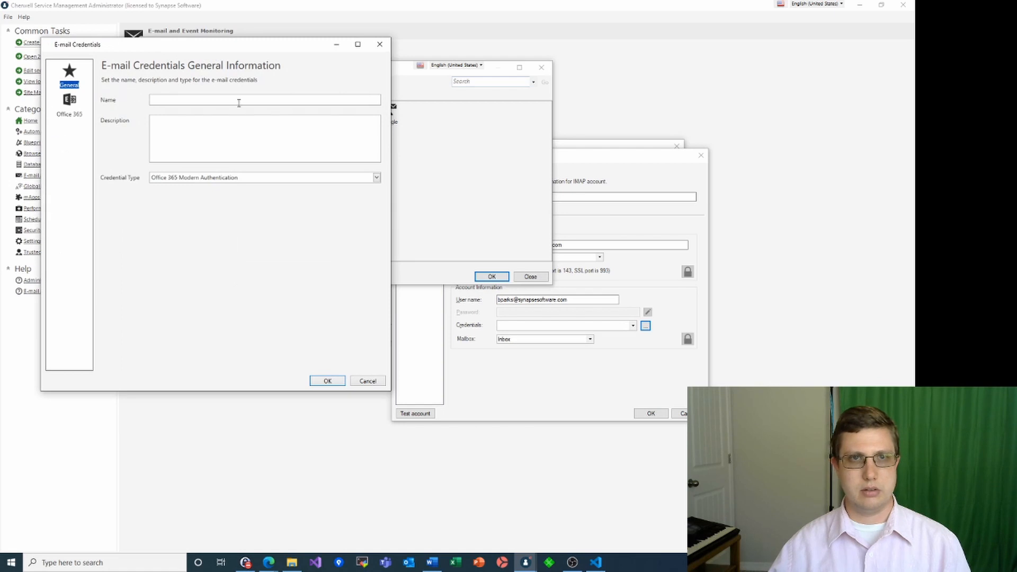
left_click(239, 102)
type("Demo Go")
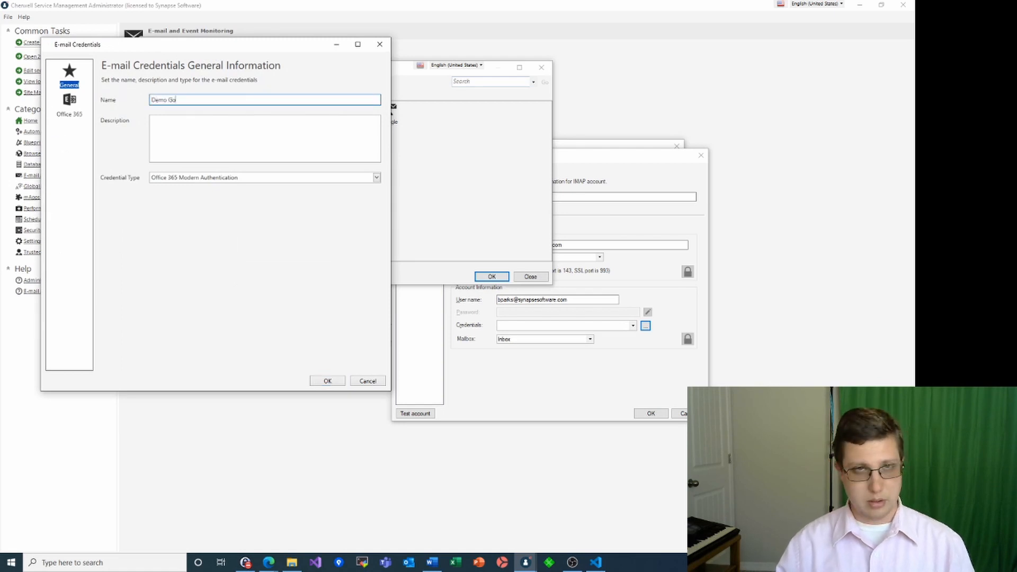
type("ogle")
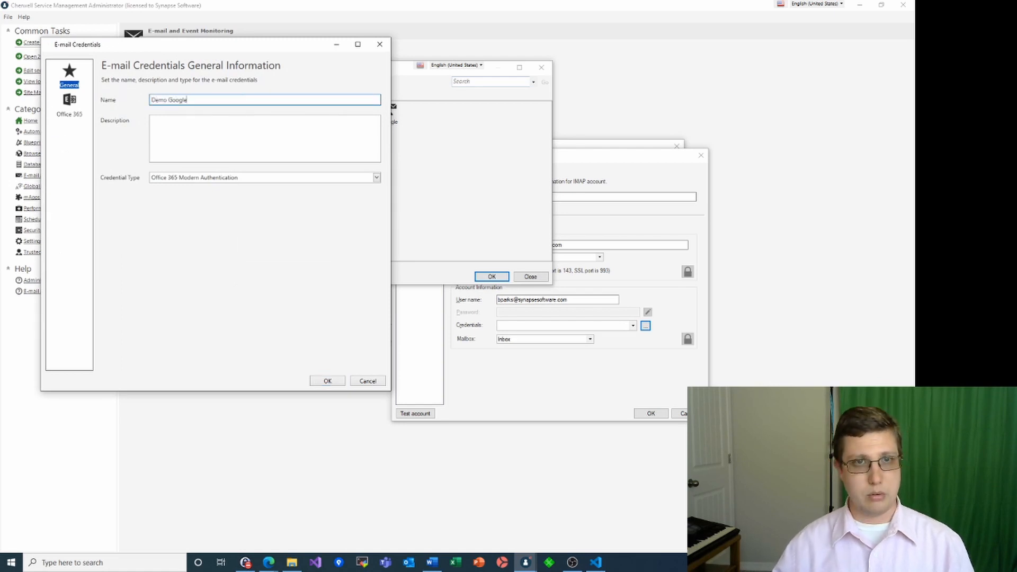
left_click(194, 181)
left_click(183, 201)
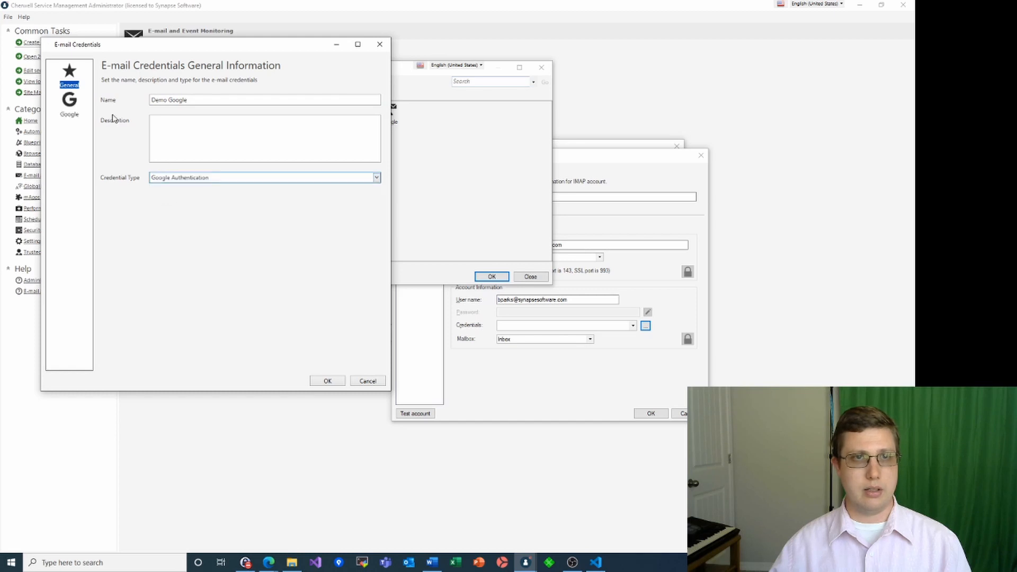
left_click(69, 104)
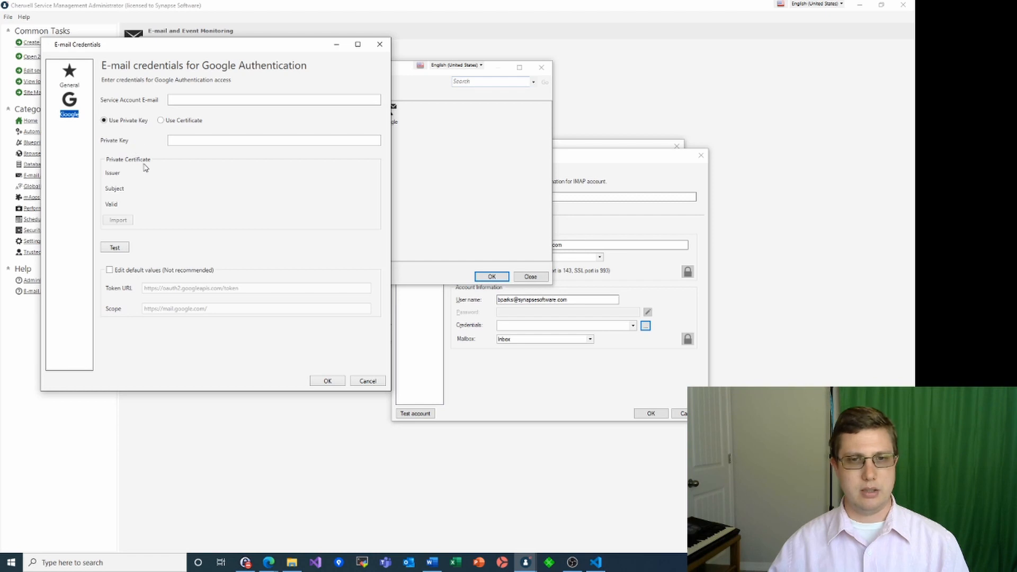
left_click(273, 563)
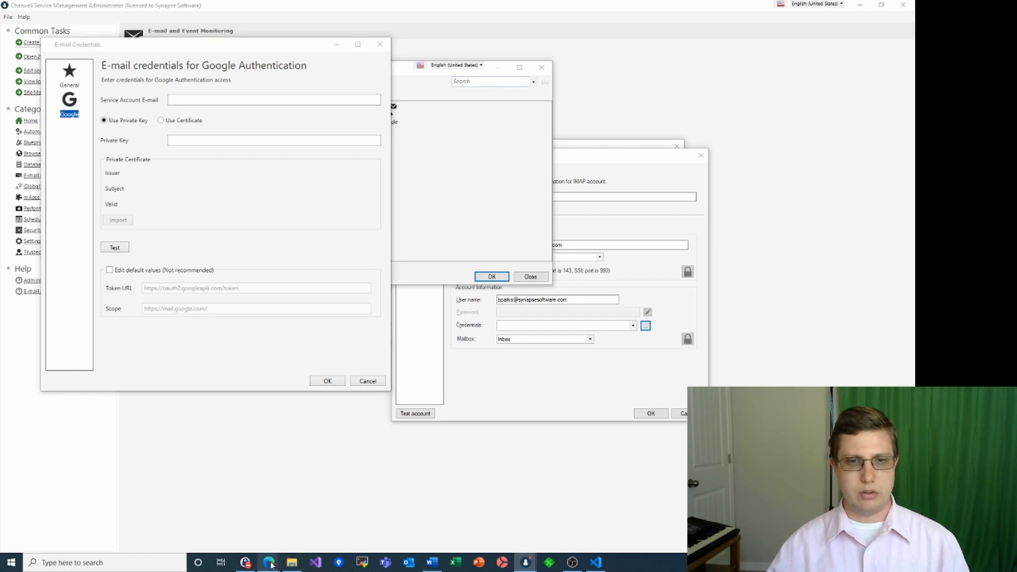
left_click(293, 535)
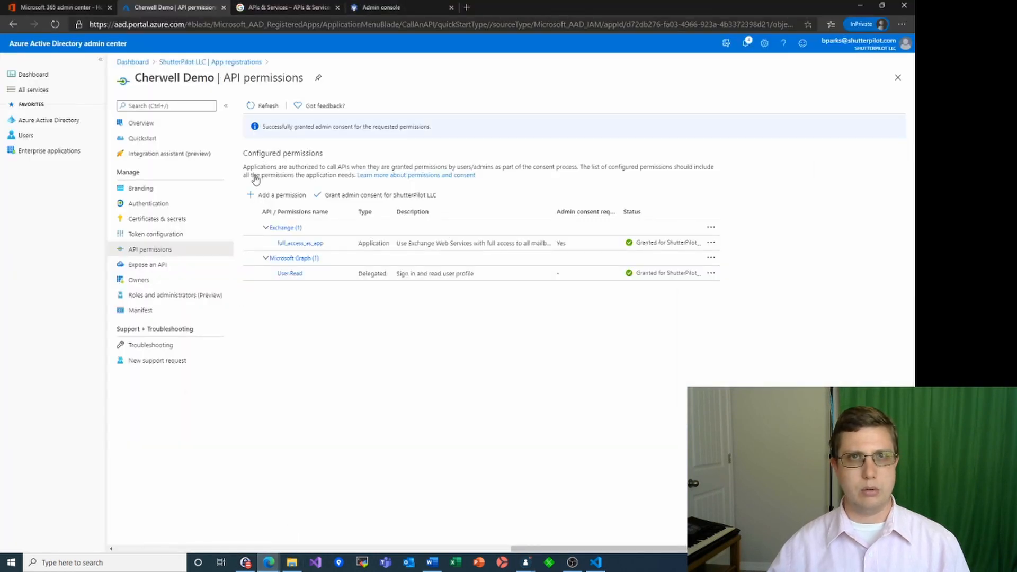
Search the APIs & Services Library for 'gmail' and open the Gmail API page
left_click(267, 11)
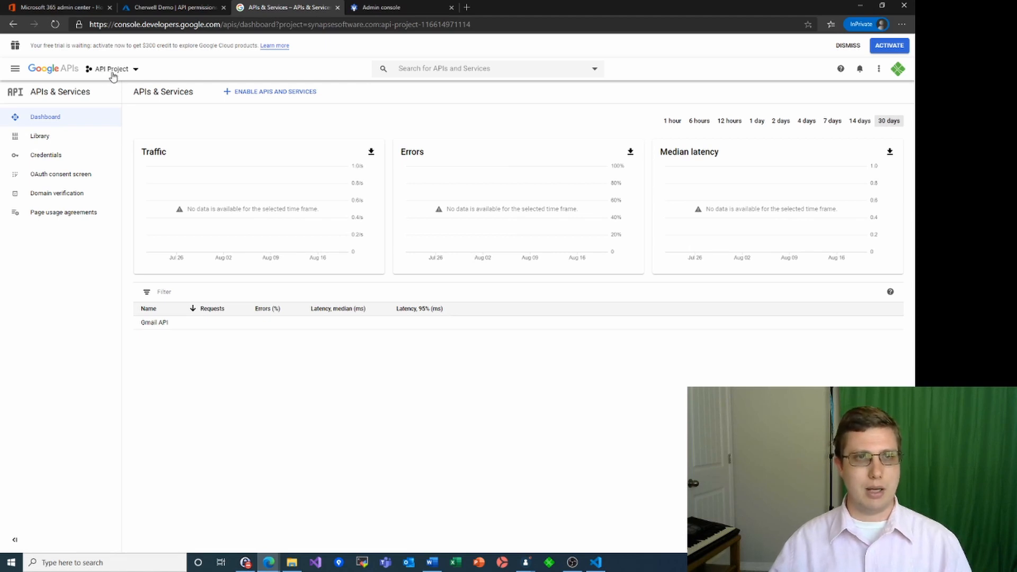
left_click(44, 141)
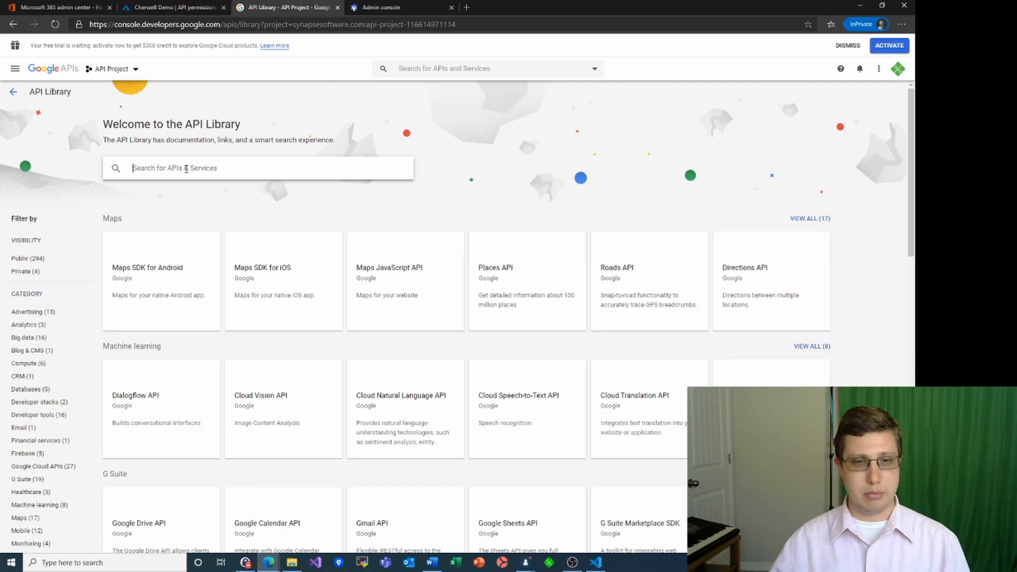
type("gmail")
key("Return")
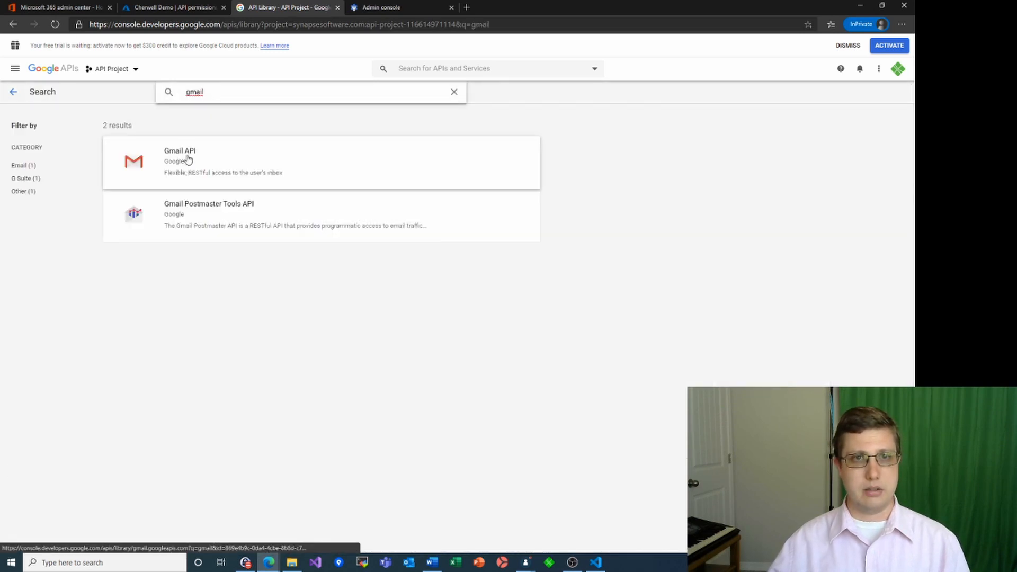
left_click(186, 157)
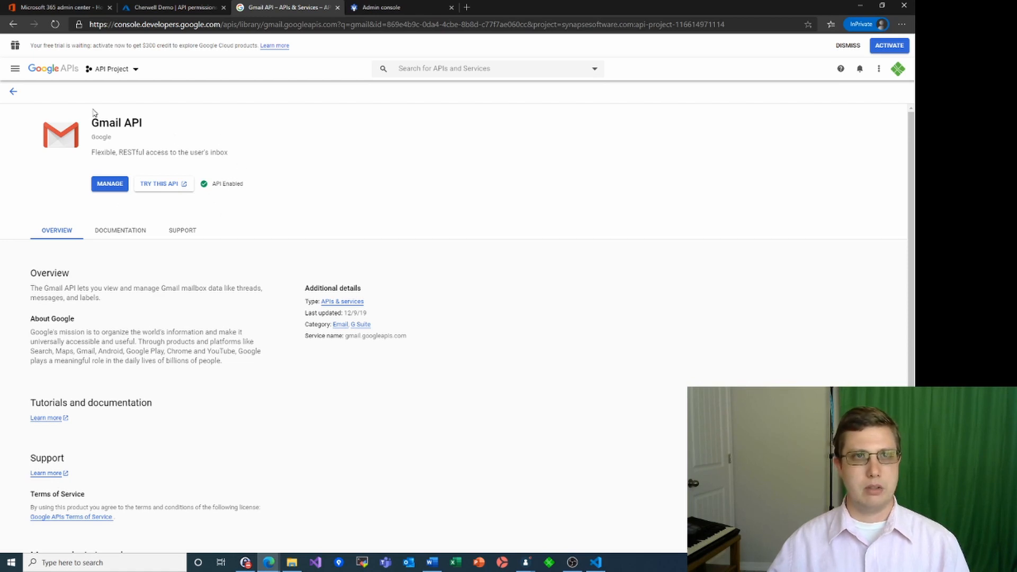
Go to the APIs & Services Credentials page and start creating a service account
left_click(15, 69)
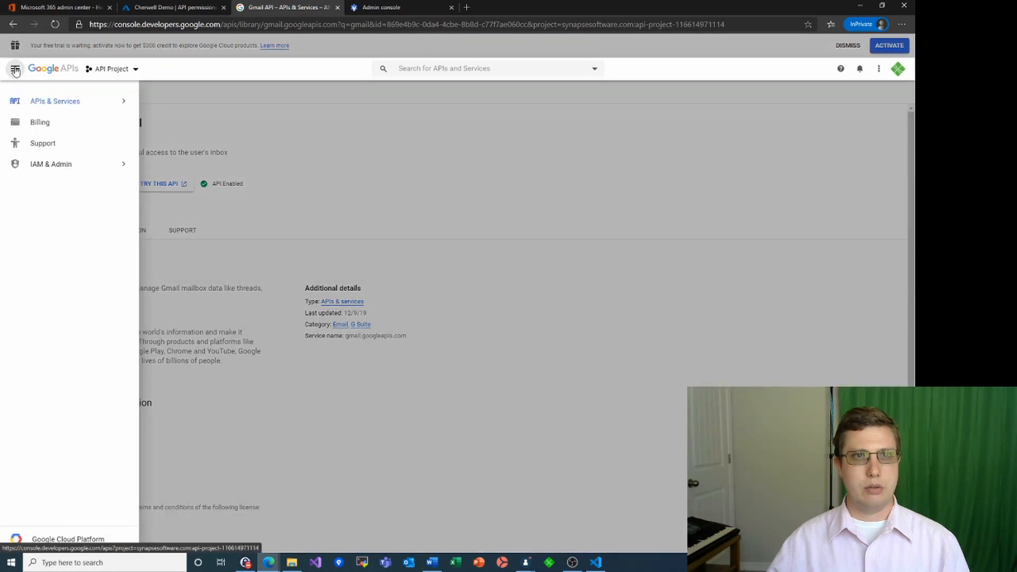
mouse_move(57, 104)
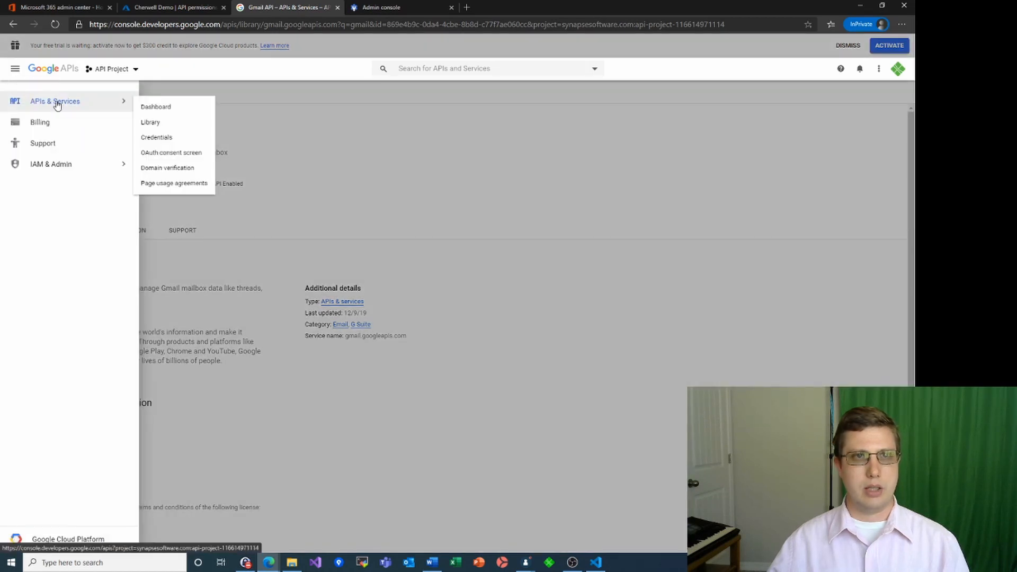
left_click(156, 138)
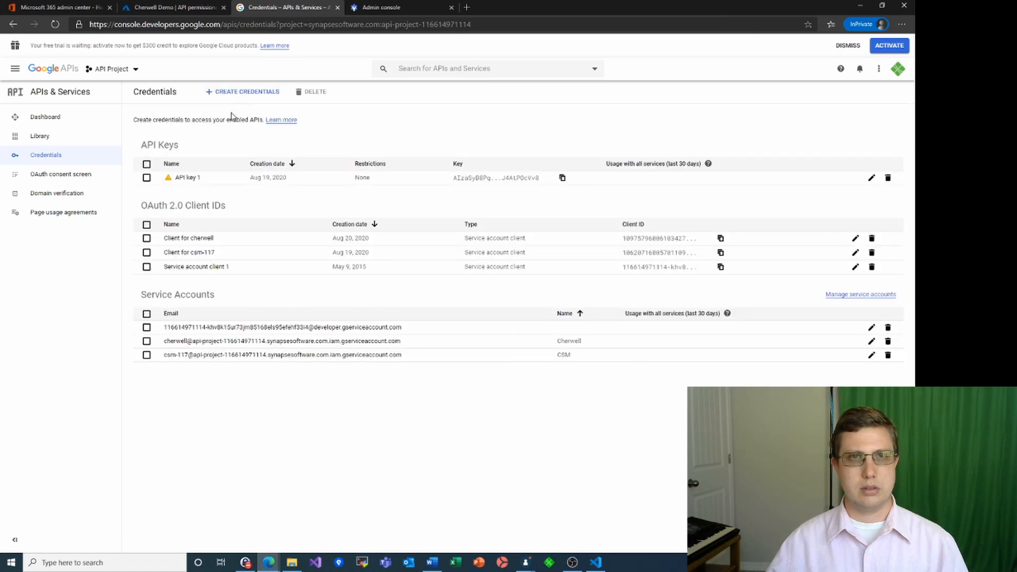
left_click(244, 96)
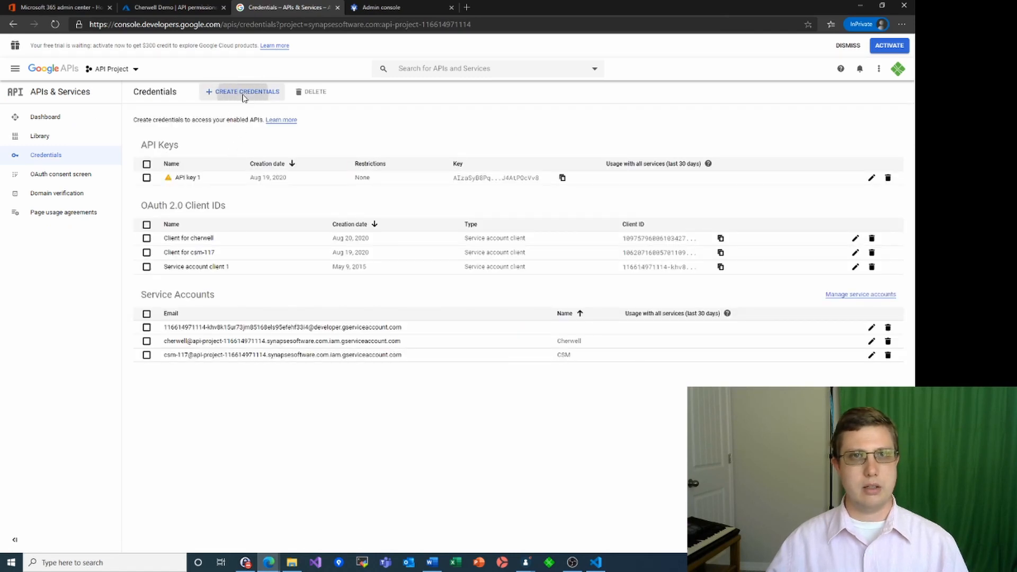
left_click(240, 166)
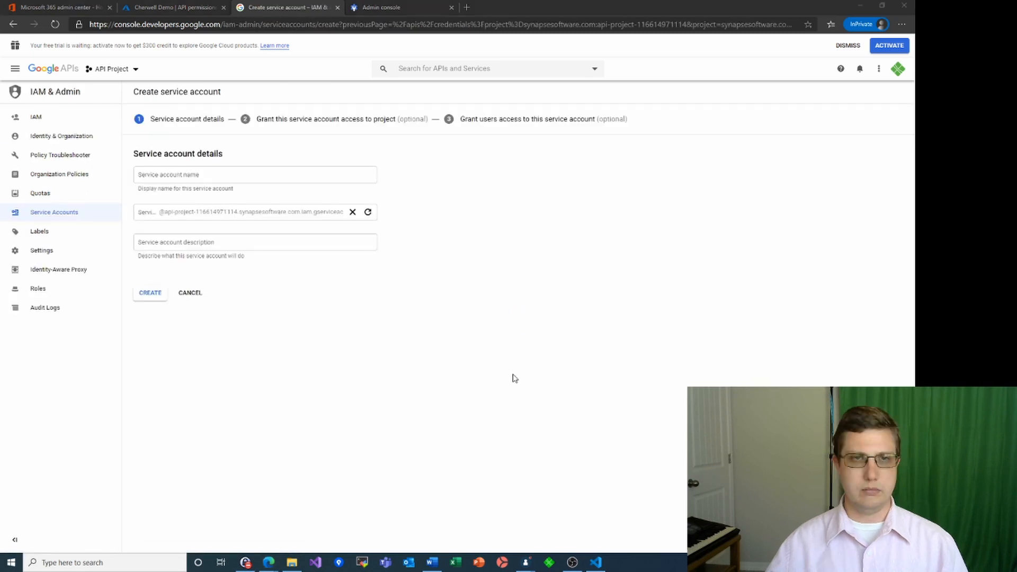
Name the service account 'Cherwell Demo', describe it 'For sending email', and finish creating it
left_click(190, 174)
type("Dem")
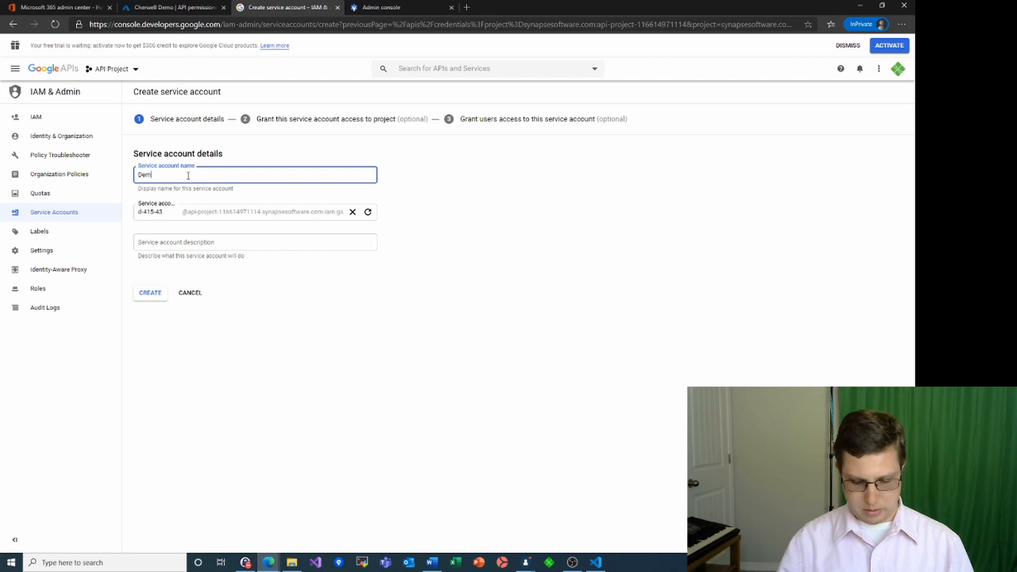
type("o Cherwell")
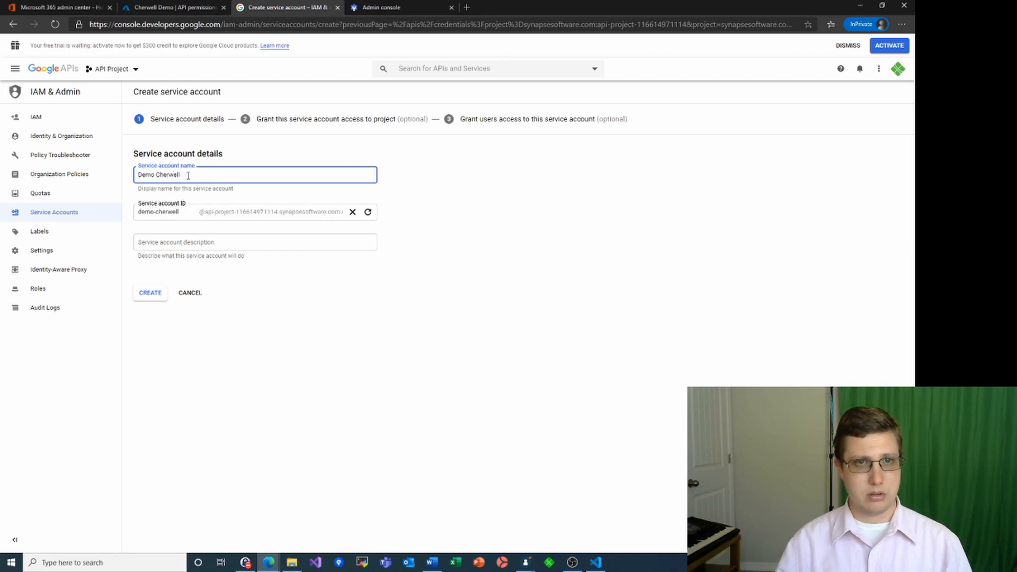
key("BackSpace")
key("BackSpace")
key("BackSpace")
key("BackSpace")
key("BackSpace")
key("BackSpace")
key("BackSpace")
key("BackSpace")
key("BackSpace")
key("BackSpace")
key("BackSpace")
key("BackSpace")
key("BackSpace")
type("C")
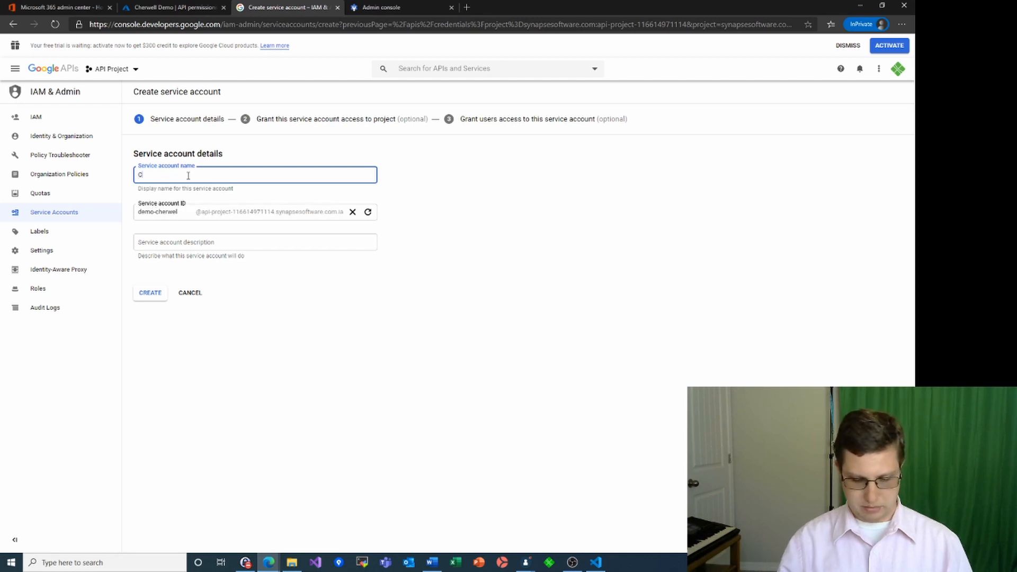
type("herwell Demo")
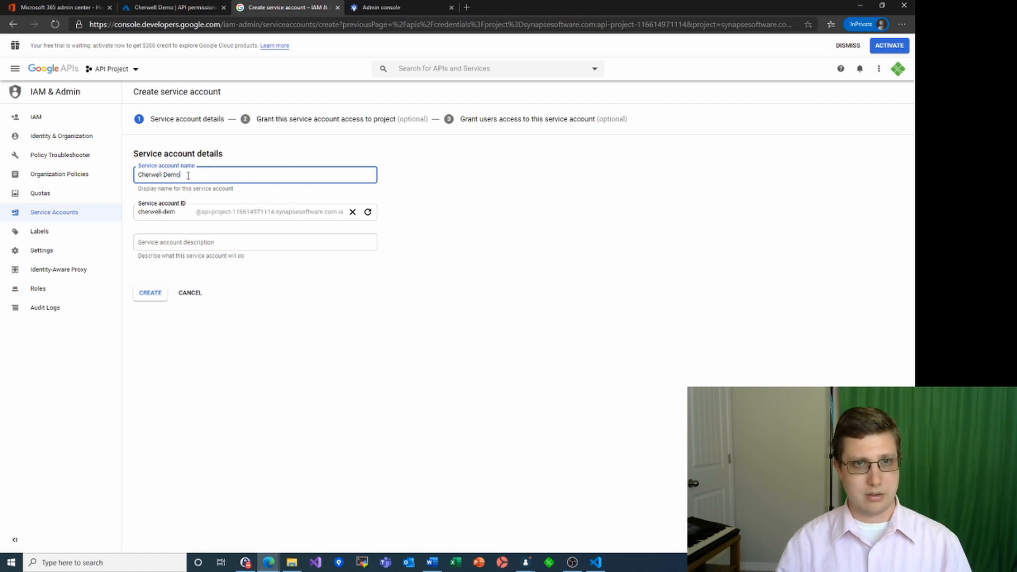
left_click(163, 245)
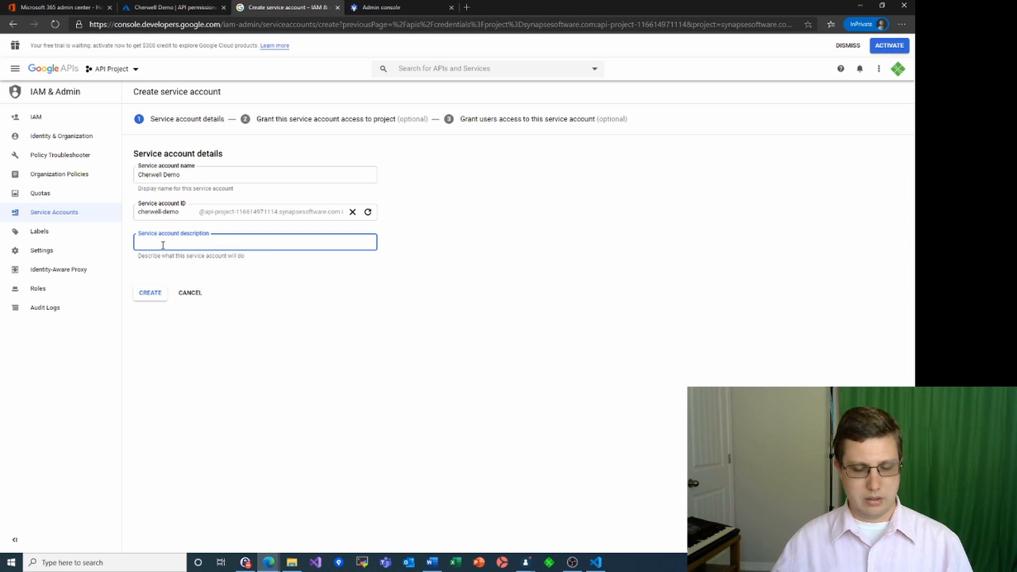
type("or")
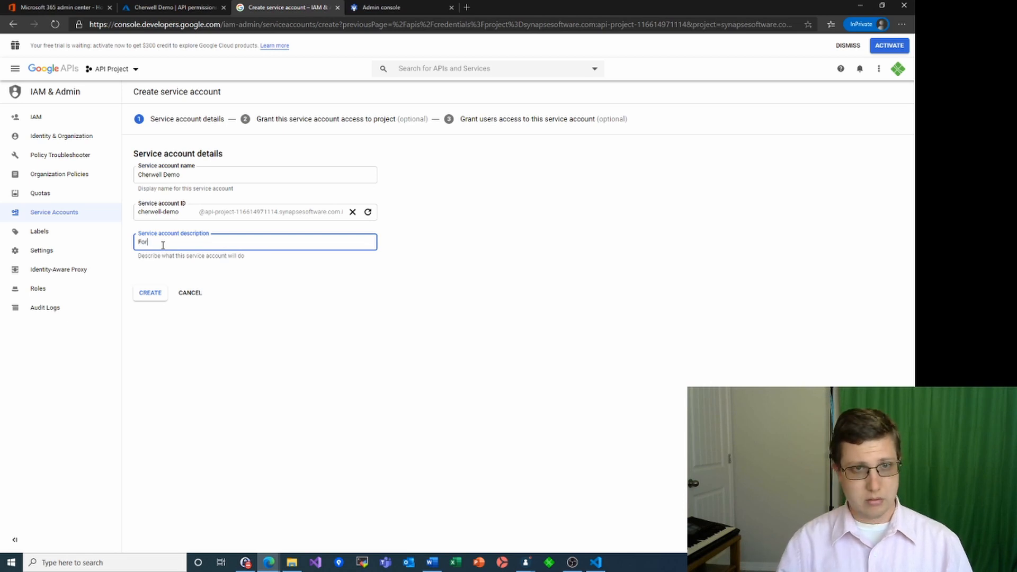
type(" sending email")
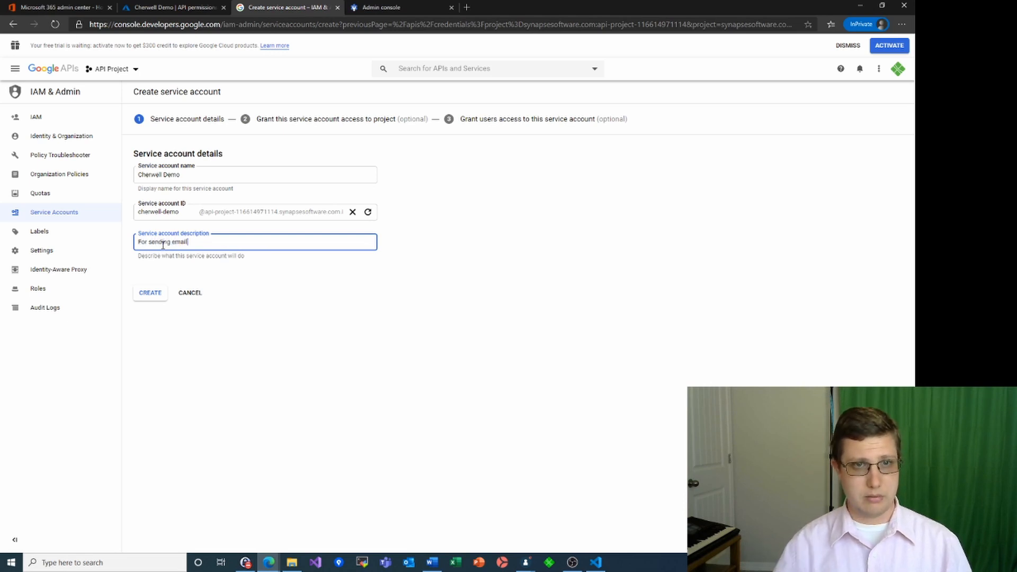
left_click(151, 295)
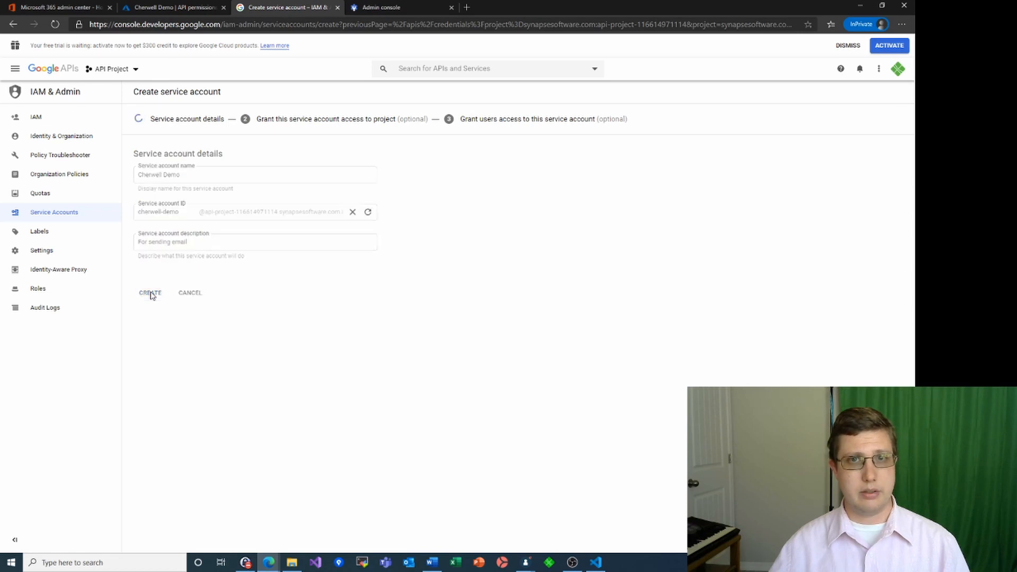
left_click(153, 263)
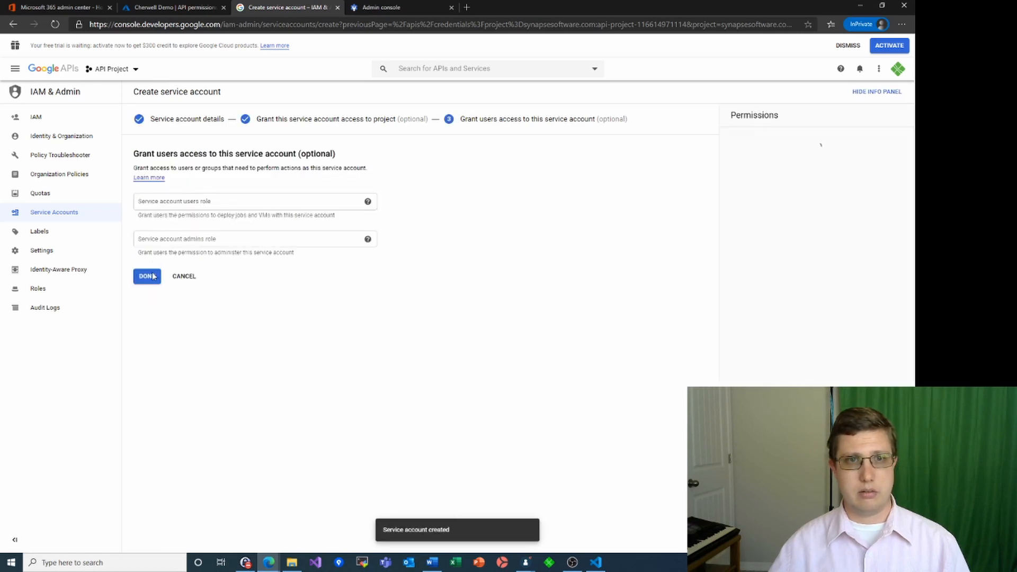
left_click(149, 276)
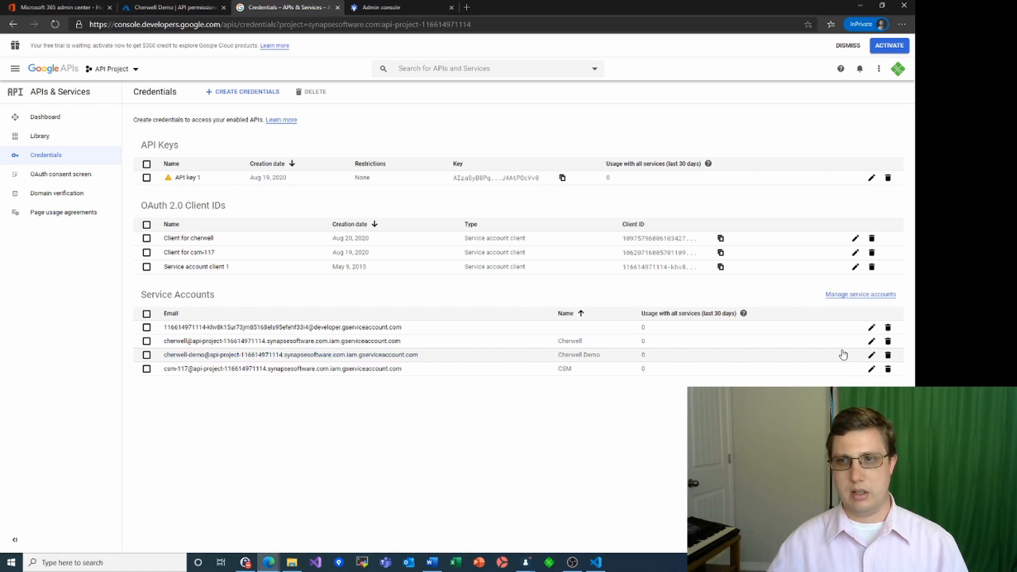
Create a new JSON private key for the Cherwell Demo service account and open the downloaded file
left_click(871, 357)
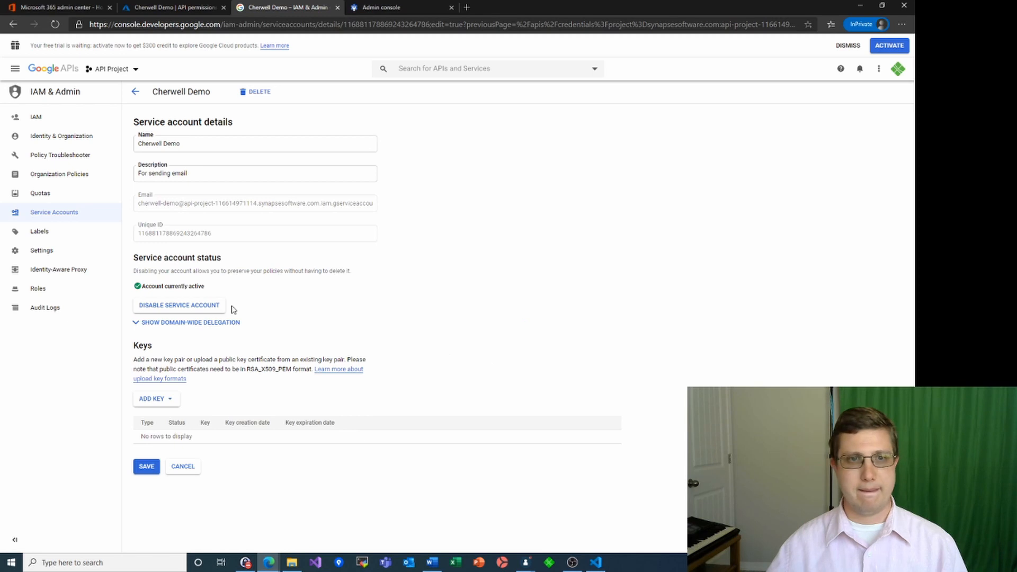
left_click(171, 403)
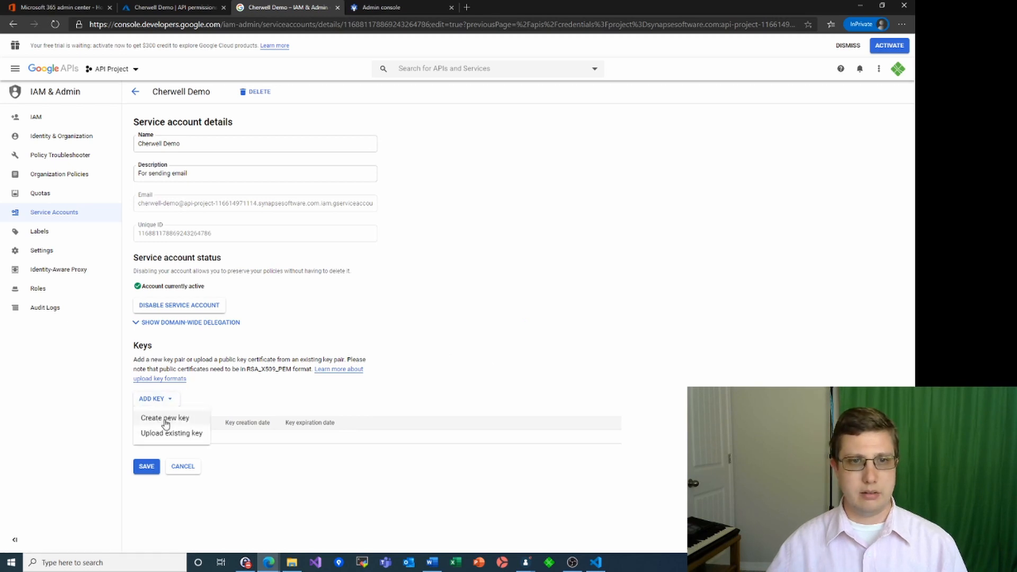
left_click(169, 418)
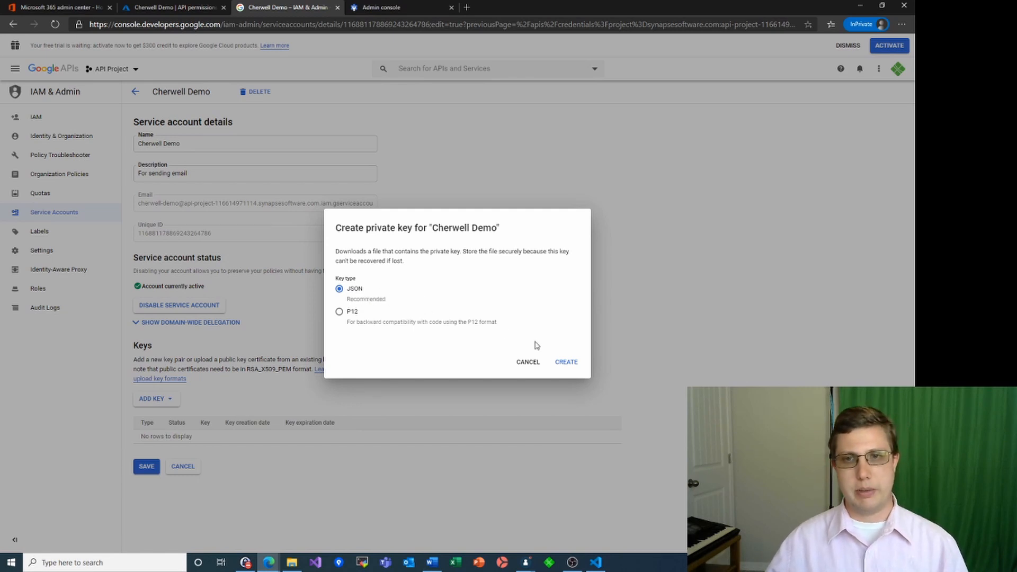
left_click(566, 362)
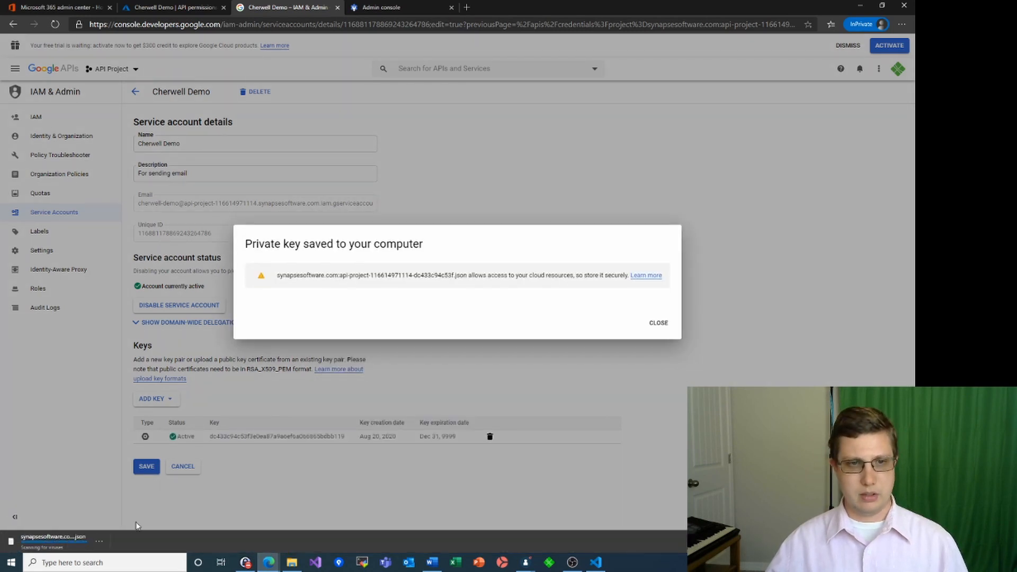
left_click(73, 549)
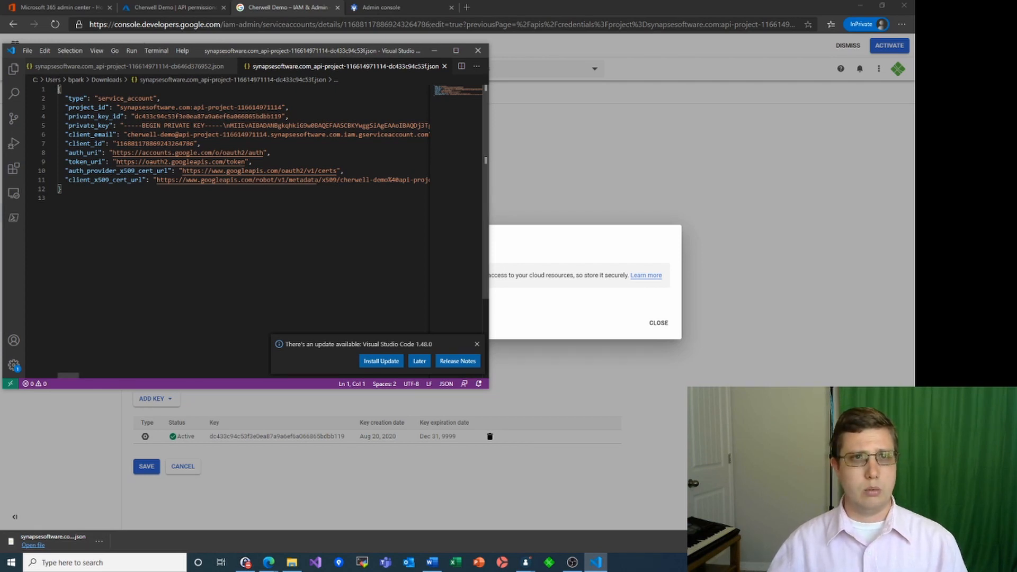
Copy the client_email value from the JSON key file and return to Cherwell's E-mail Credentials dialog
left_click_drag(114, 134, 100, 125)
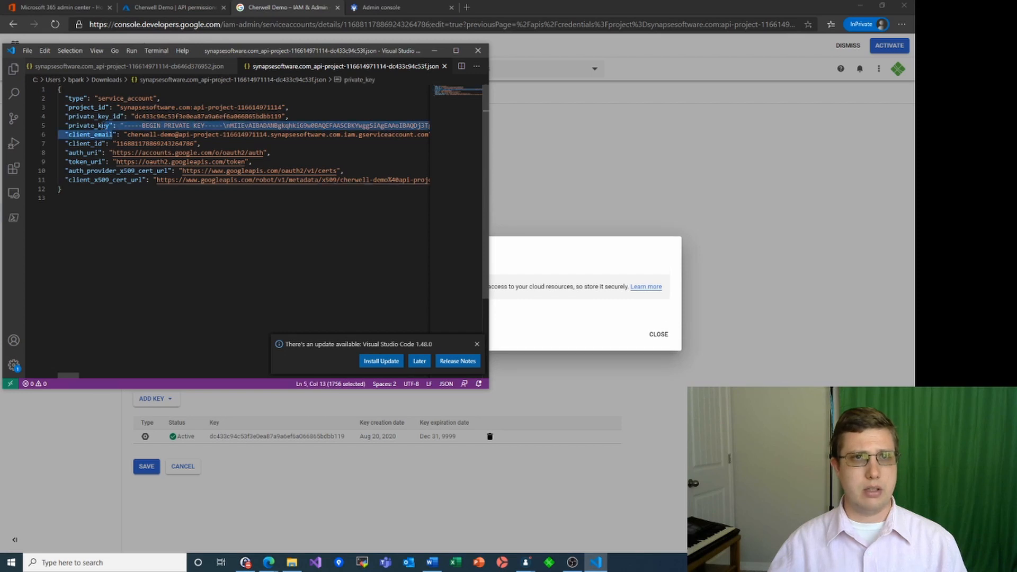
left_click(115, 135)
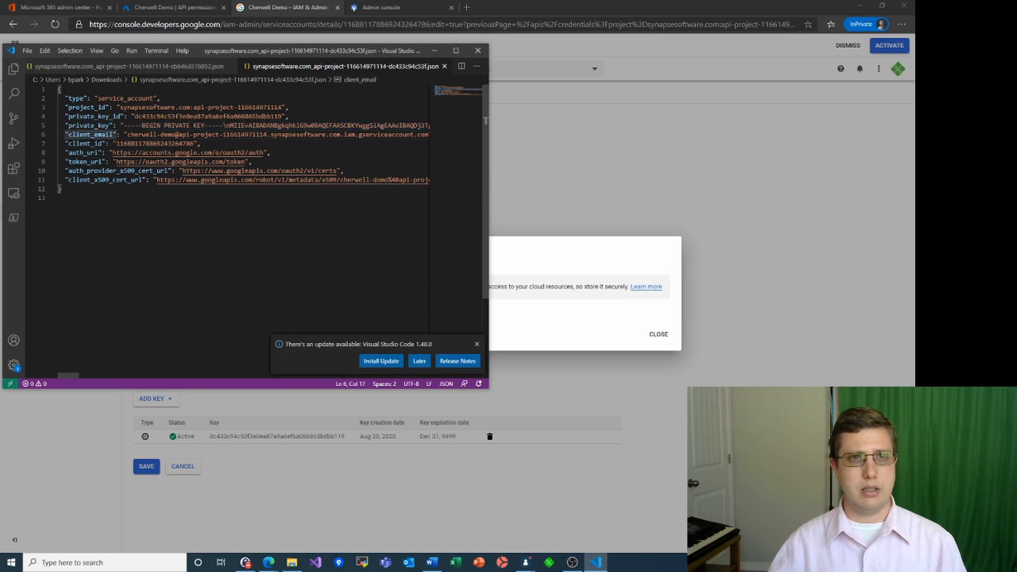
left_click(126, 135)
left_click_drag(127, 134, 418, 135)
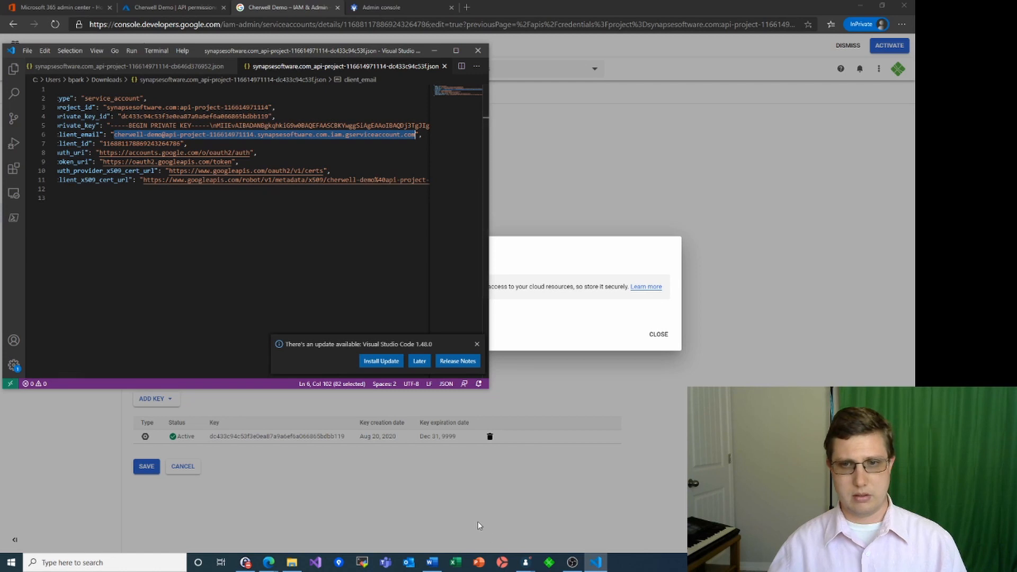
left_click(526, 564)
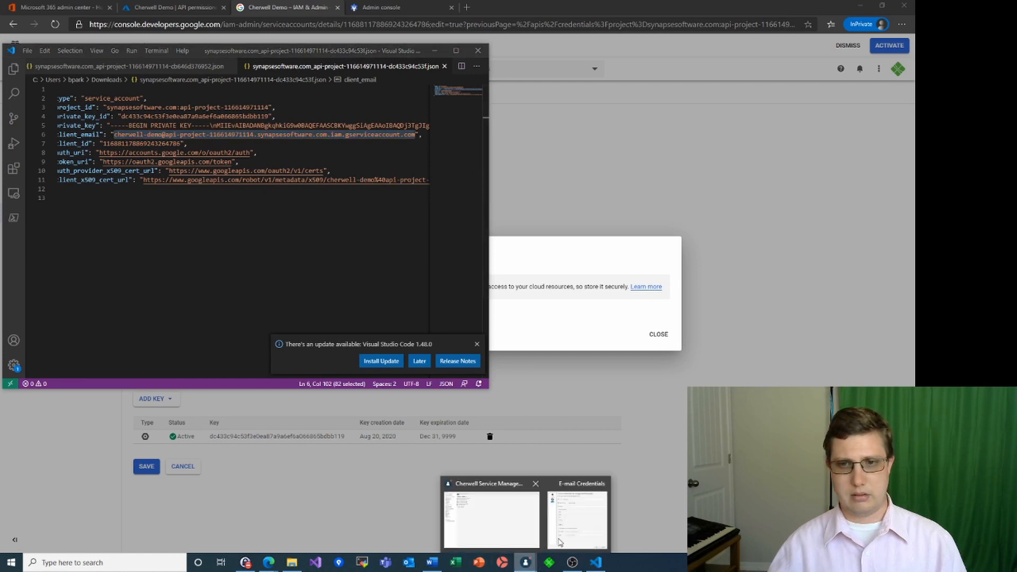
left_click(560, 538)
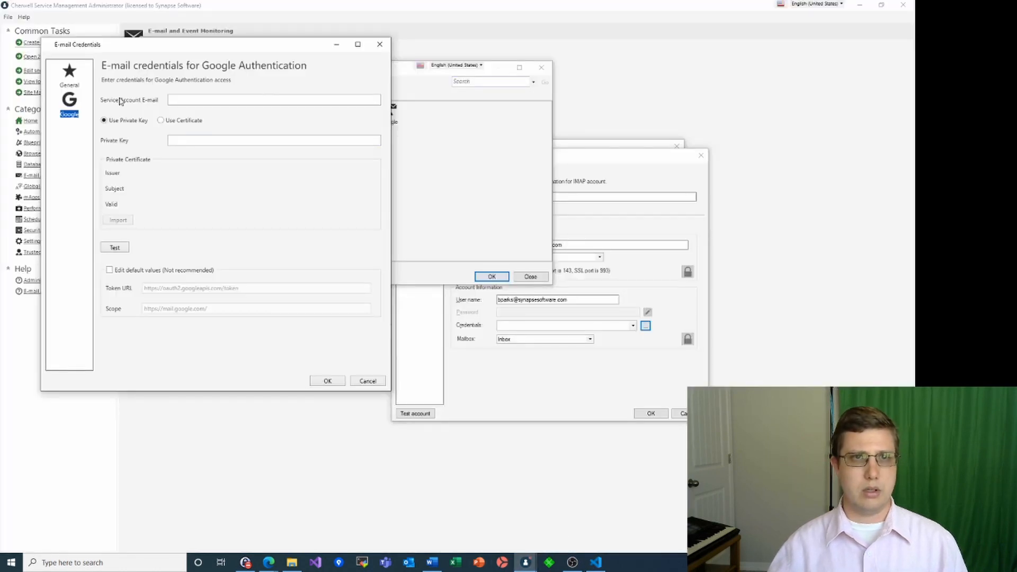
Paste the copied address into the Service Account E-mail field, then go back to the key file
left_click(183, 103)
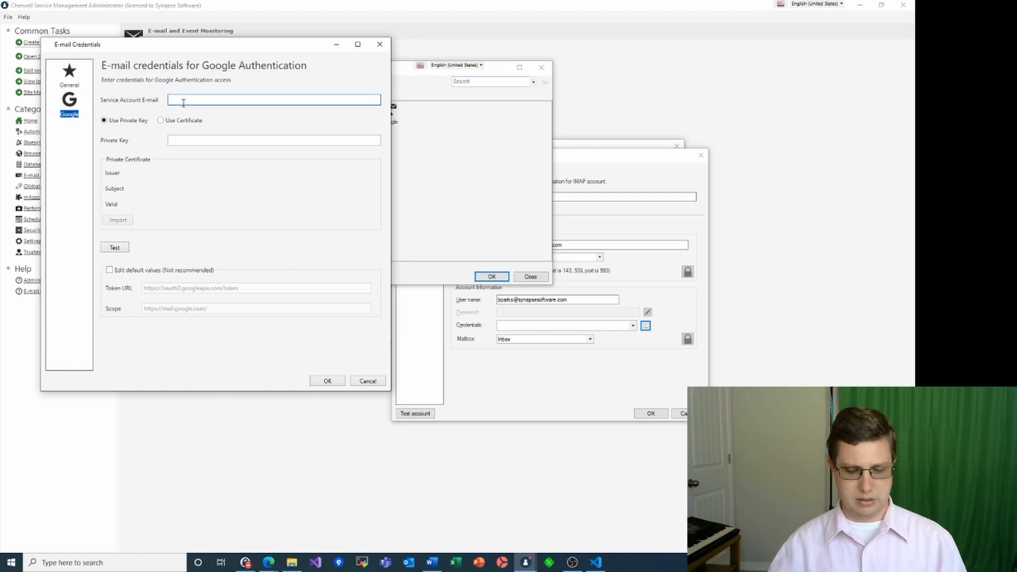
key("ctrl+v")
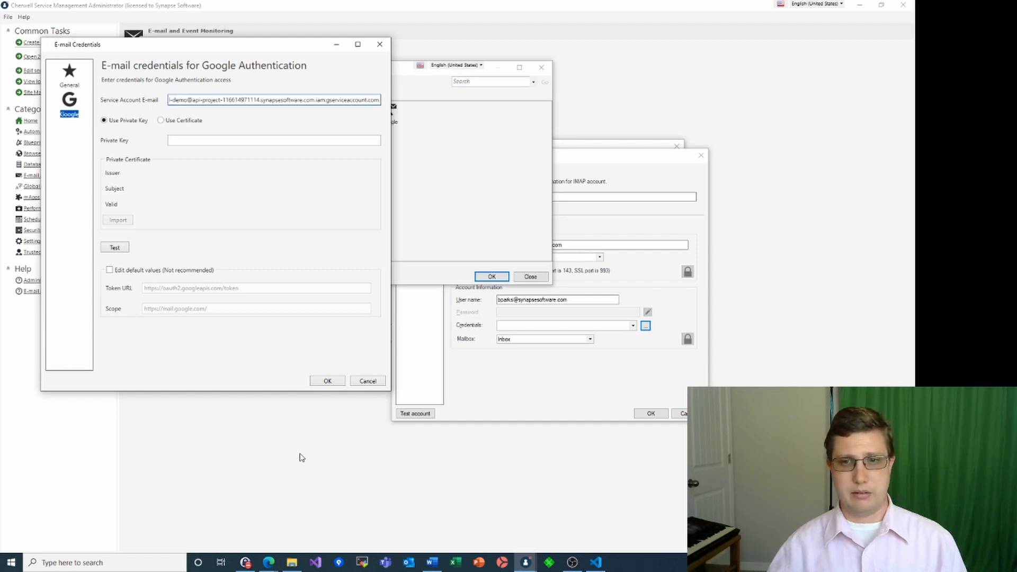
left_click(596, 562)
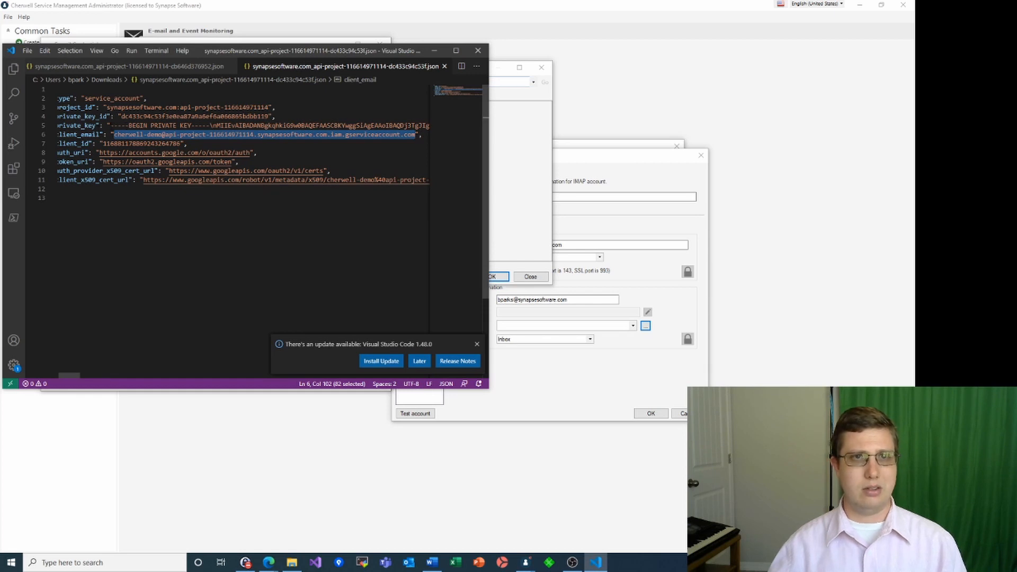
Copy the private_key value without its closing quote and return to the Cherwell credentials dialog
left_click(110, 125)
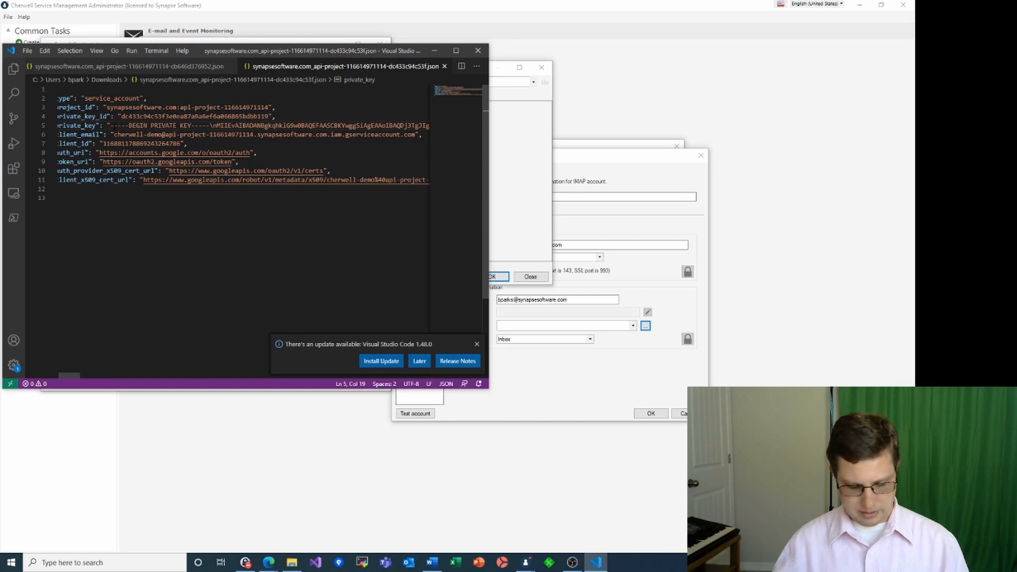
key("shift+End")
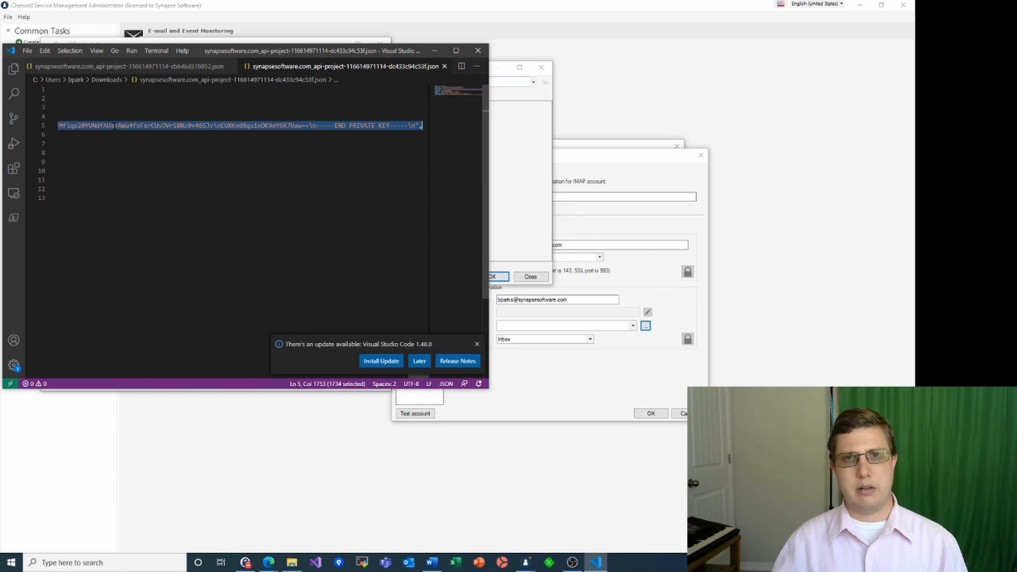
key("shift+Left")
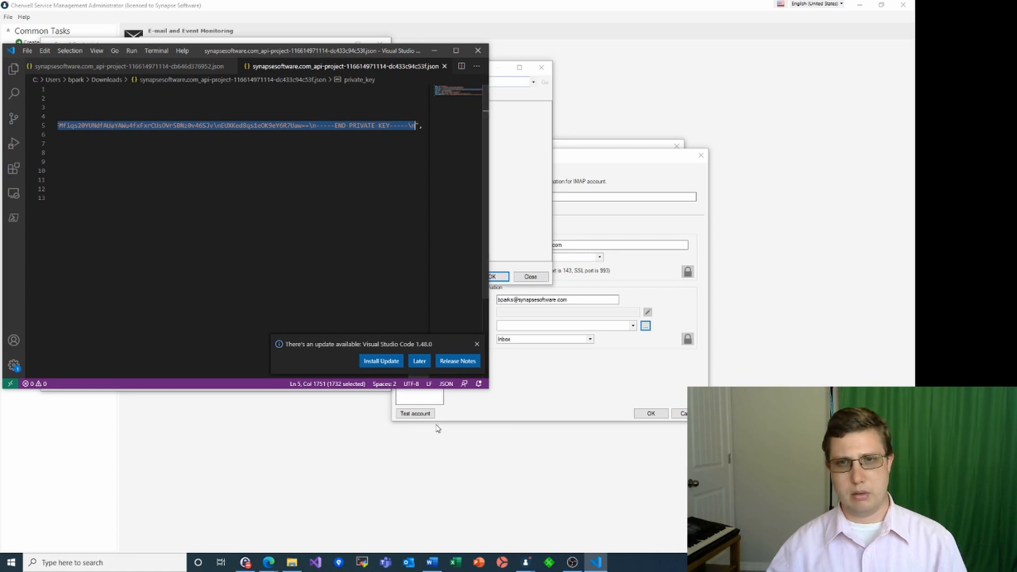
mouse_move(527, 561)
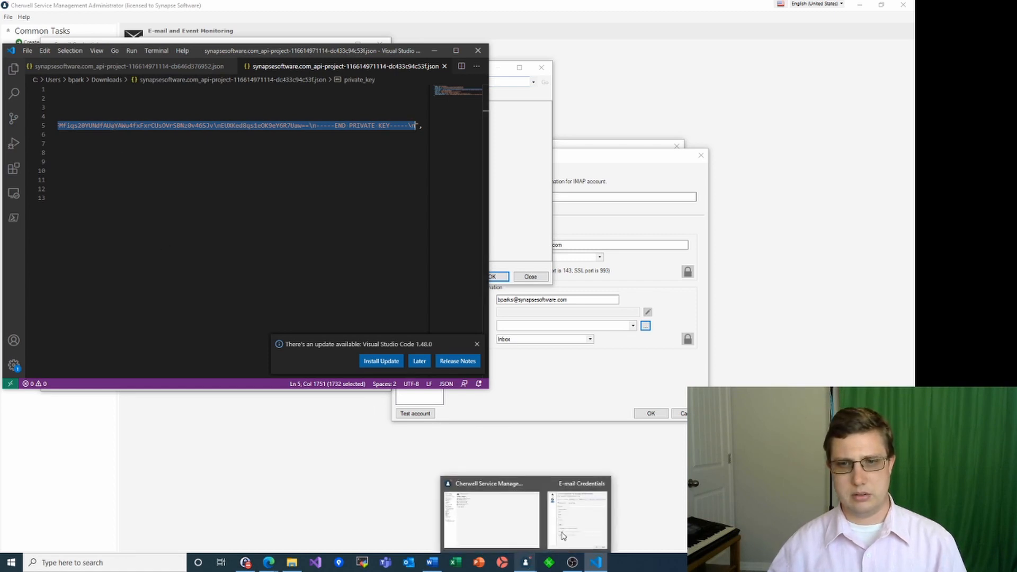
left_click(562, 516)
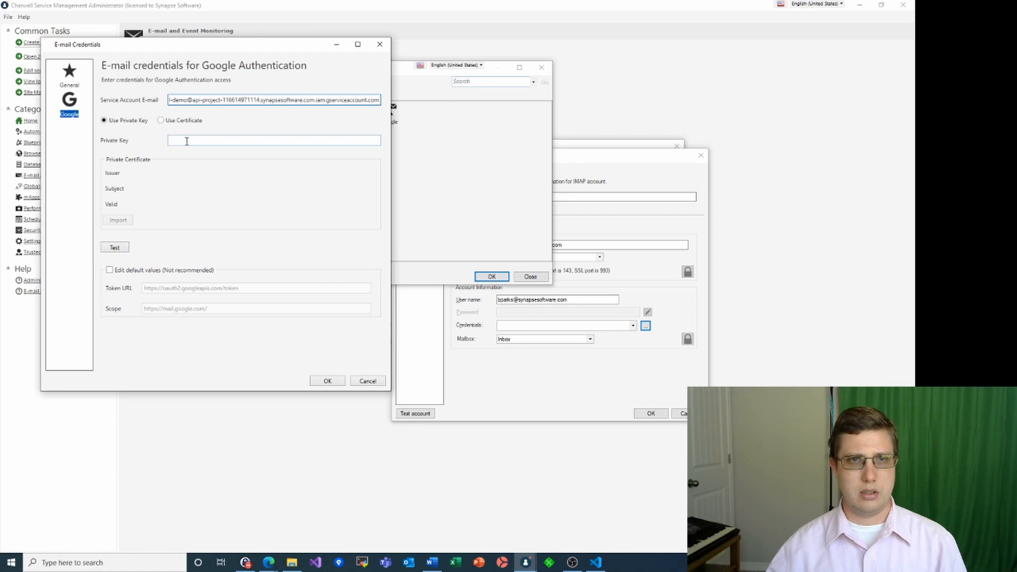
Paste the private key and confirm a successful test, then apply the Demo Google credential to the IMAP account
left_click(186, 141)
key("ctrl+v")
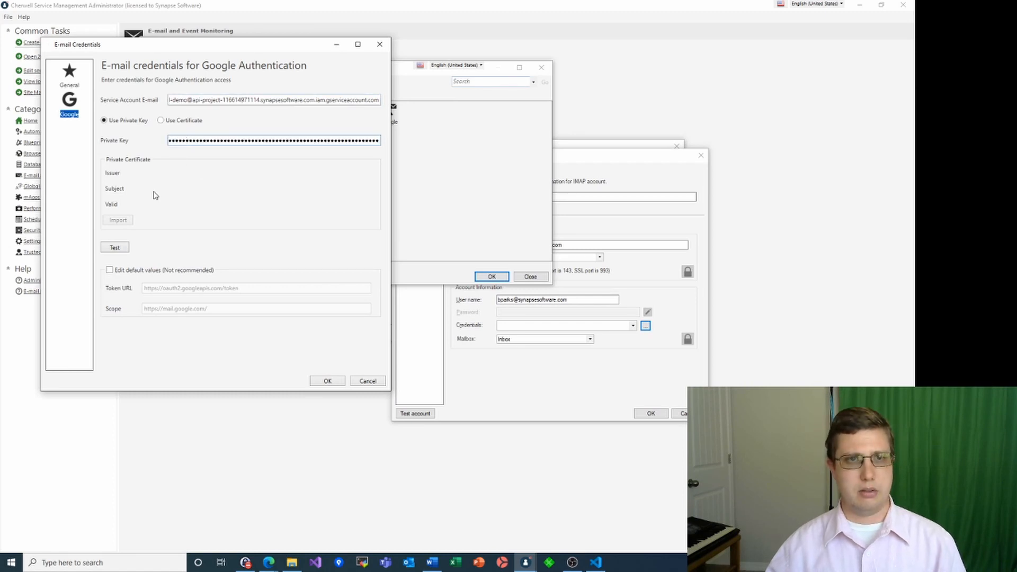
left_click(126, 248)
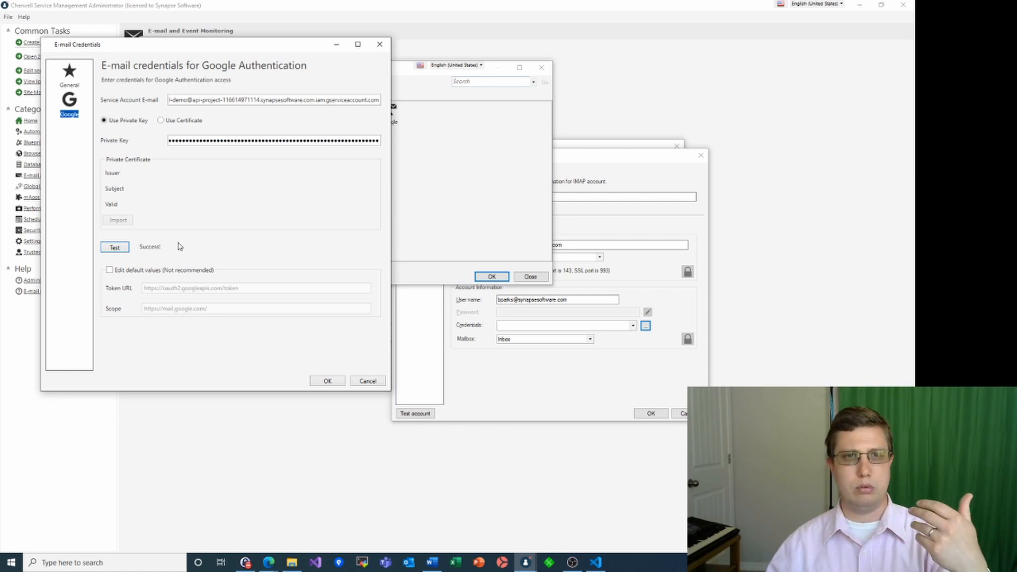
left_click(326, 382)
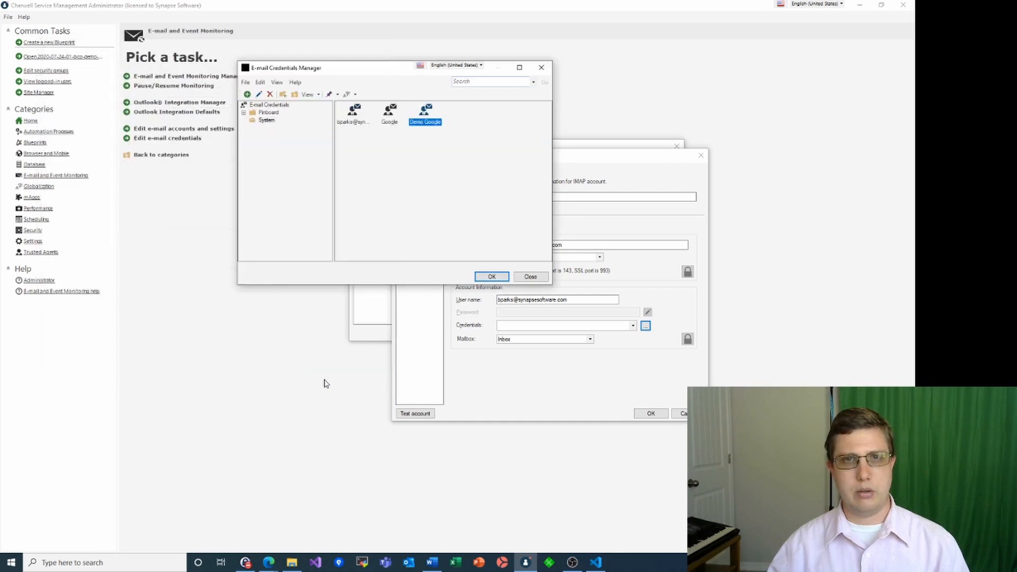
left_click(491, 276)
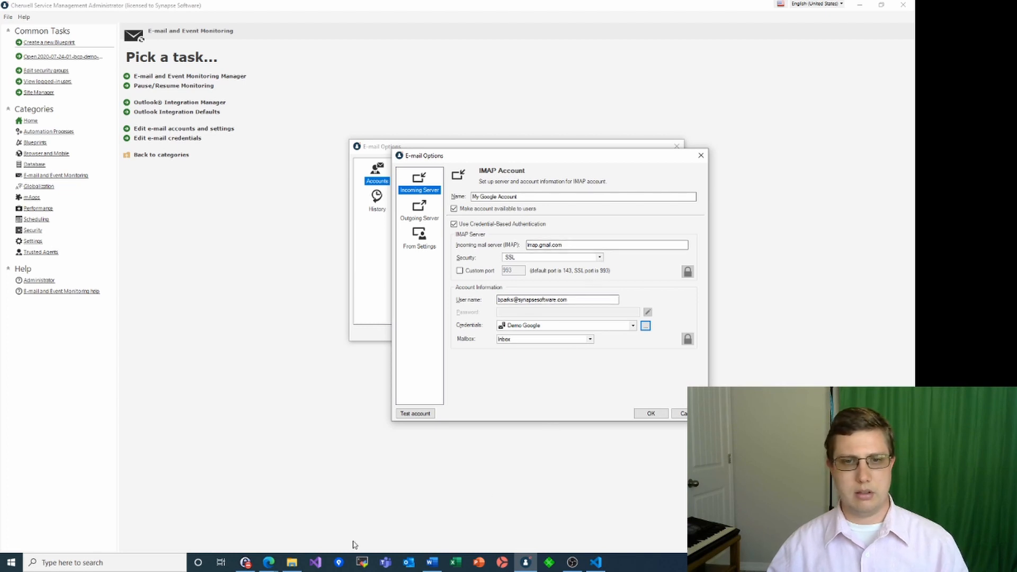
Return to the Cherwell Demo service account in Google Cloud Console and dismiss the private key notice
mouse_move(271, 566)
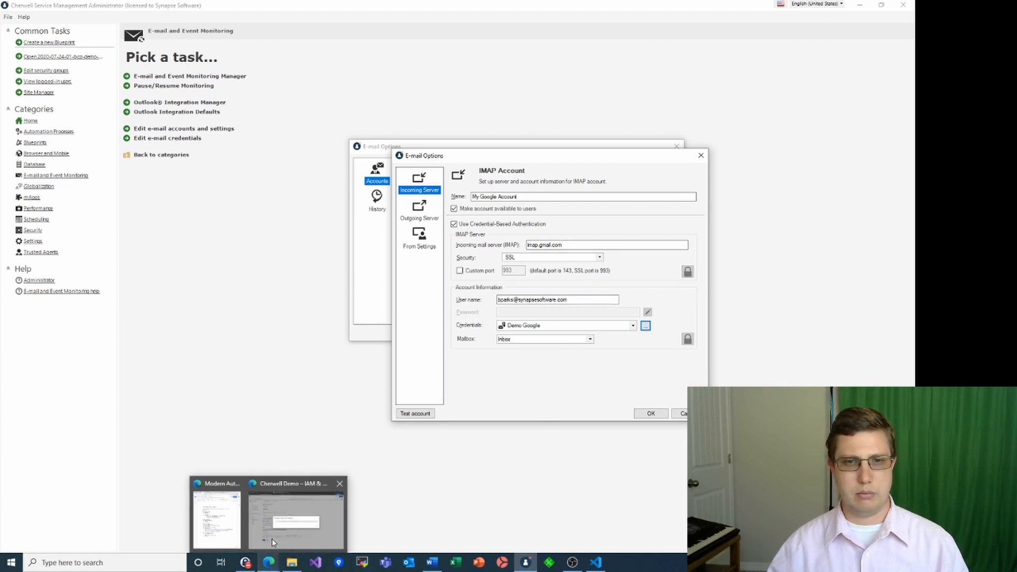
left_click(291, 522)
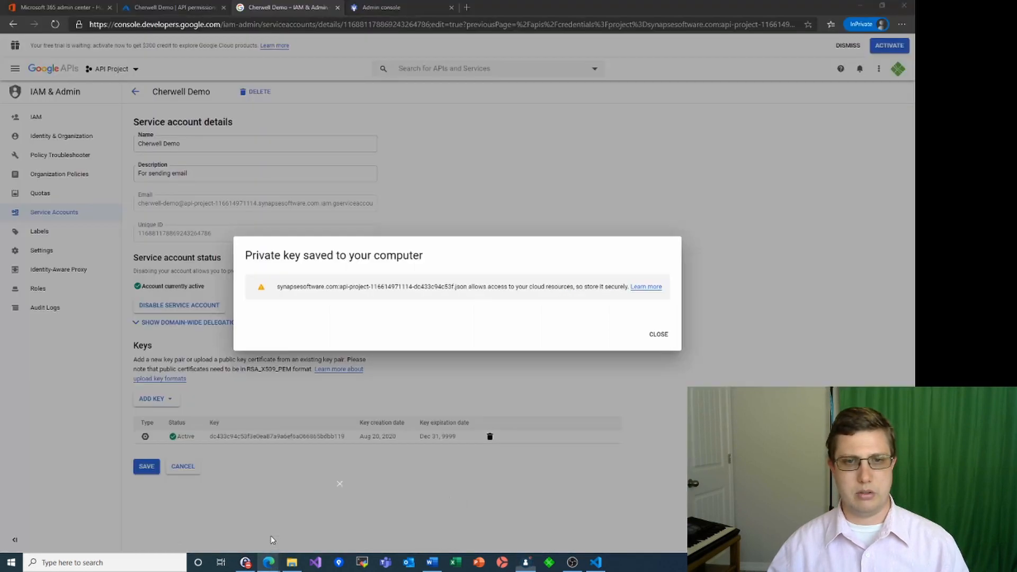
left_click(659, 334)
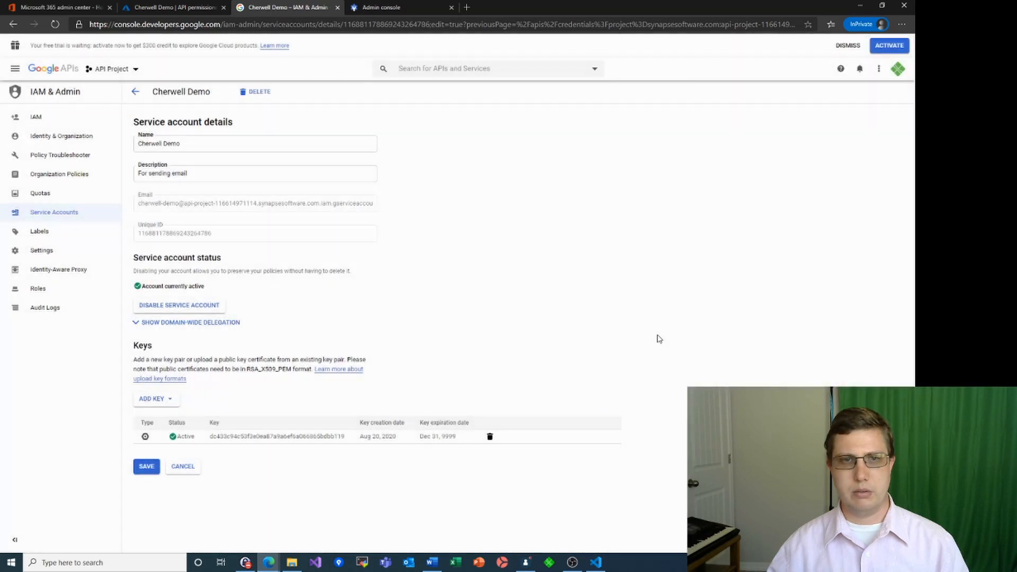
Enable G Suite domain-wide delegation on the service account, save it, and go to the Admin console
left_click(137, 325)
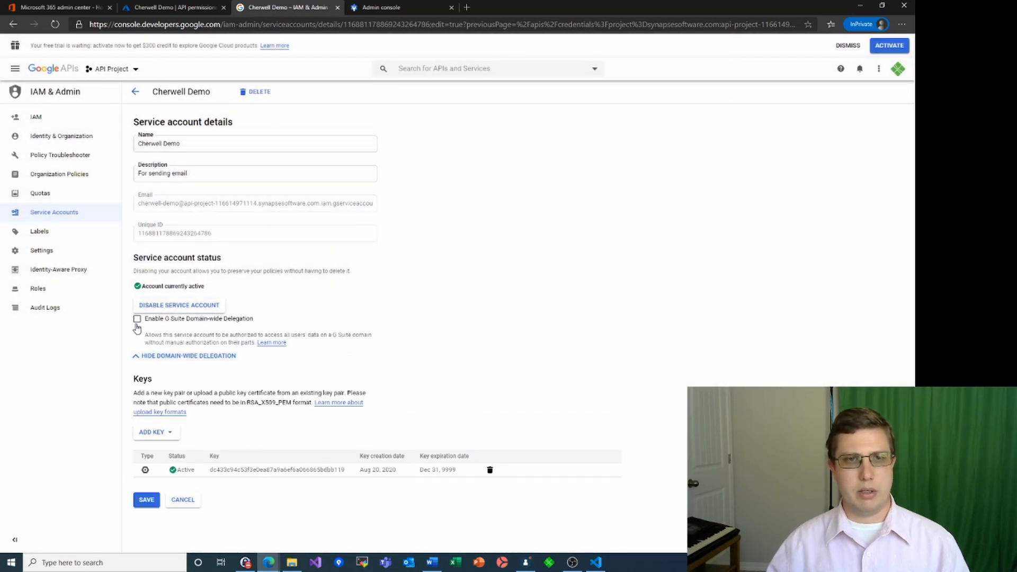
left_click(137, 320)
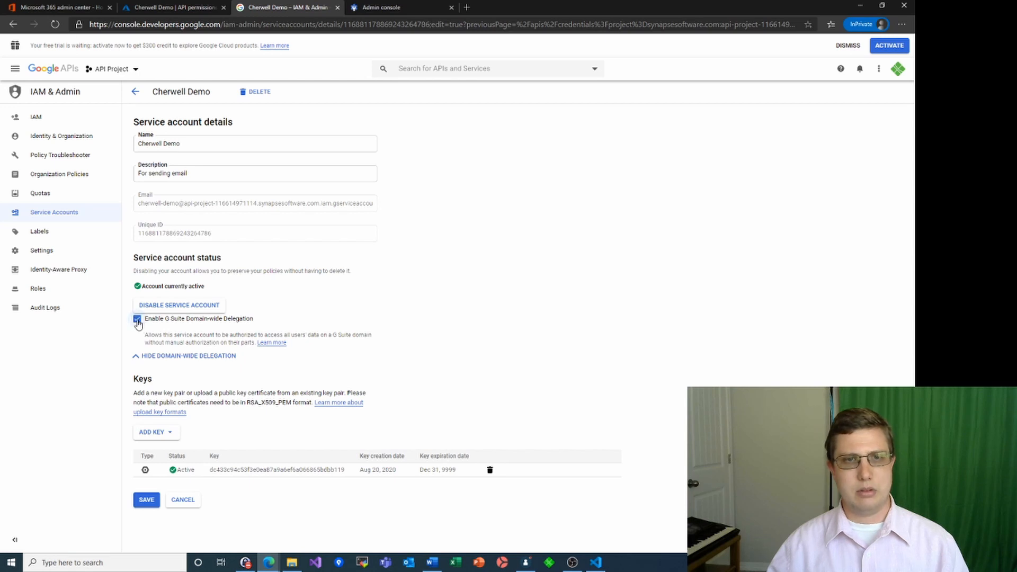
left_click(148, 500)
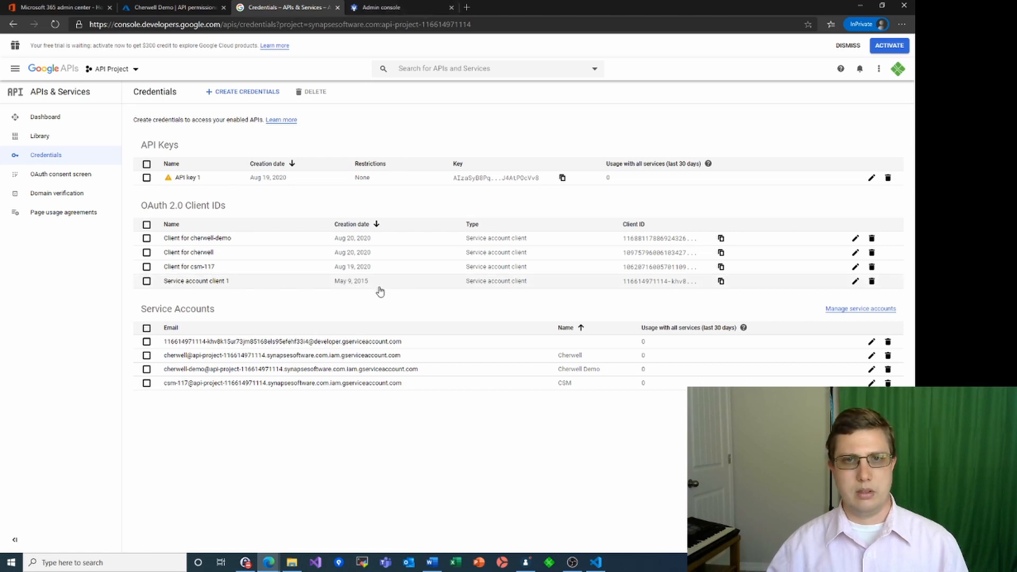
left_click(384, 8)
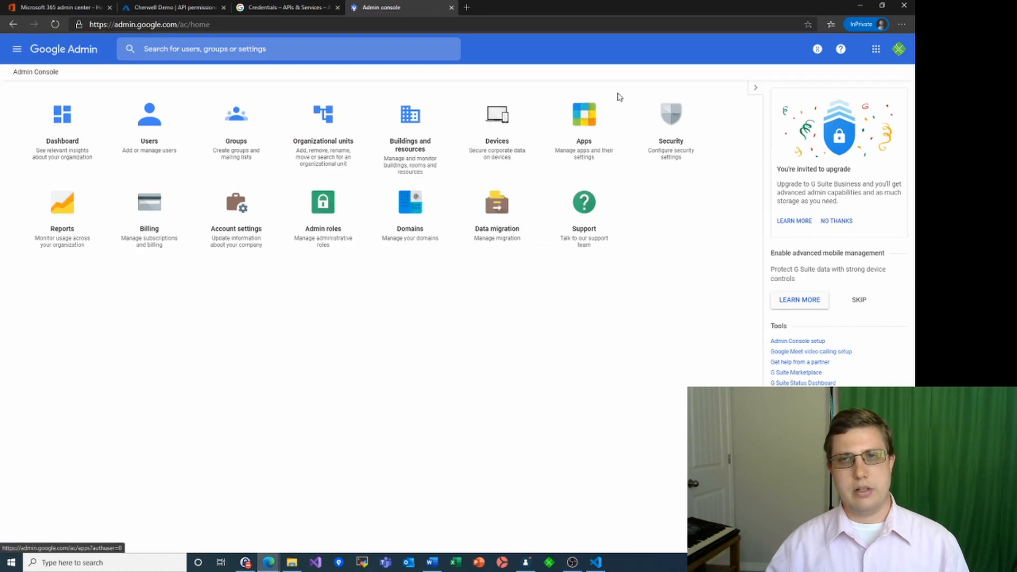
Go through Security and App access control to Manage Domain-wide Delegation, and start adding a new client ID
left_click(666, 122)
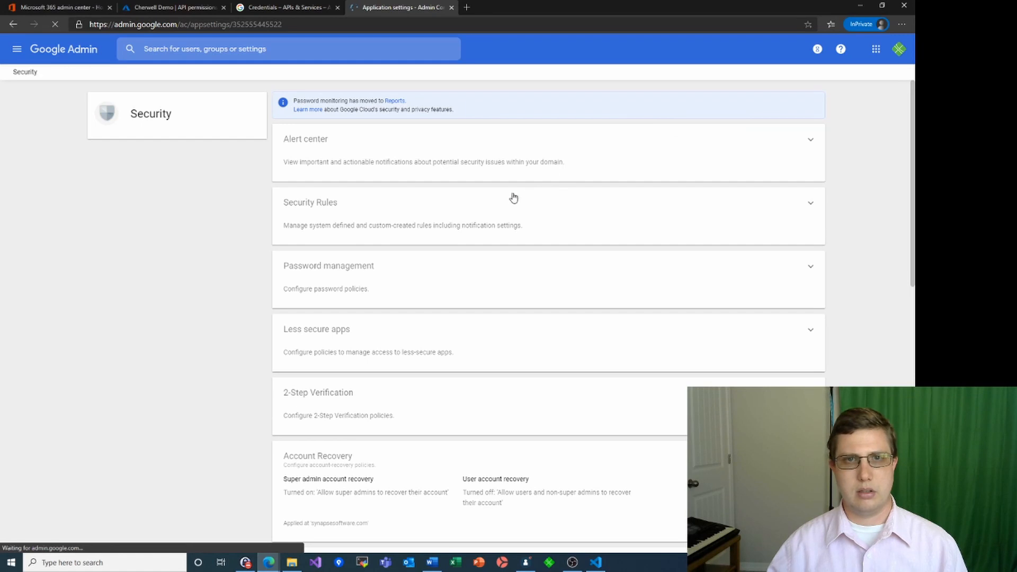
scroll(507, 197, "down", 10)
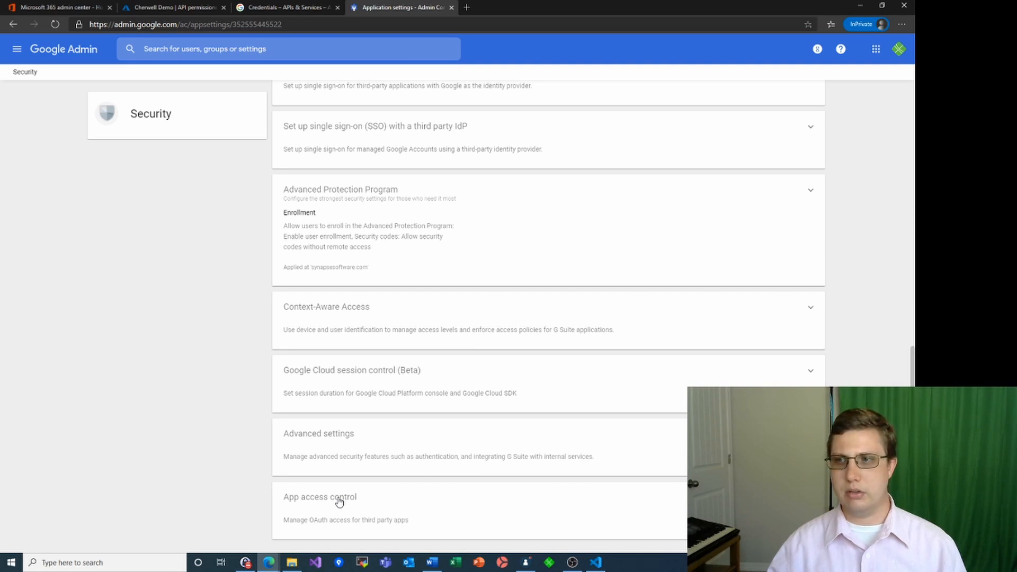
left_click(339, 502)
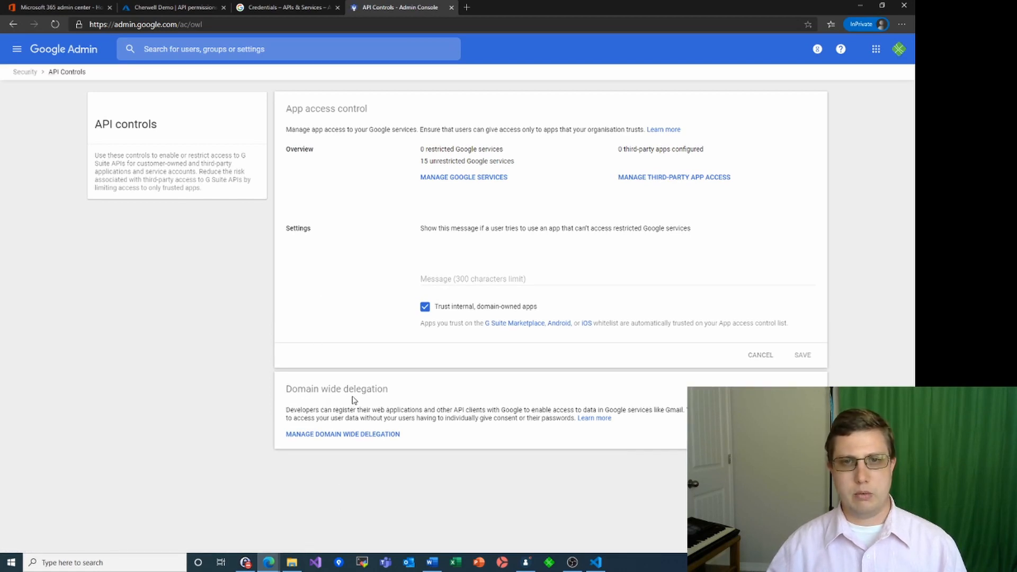
left_click(346, 434)
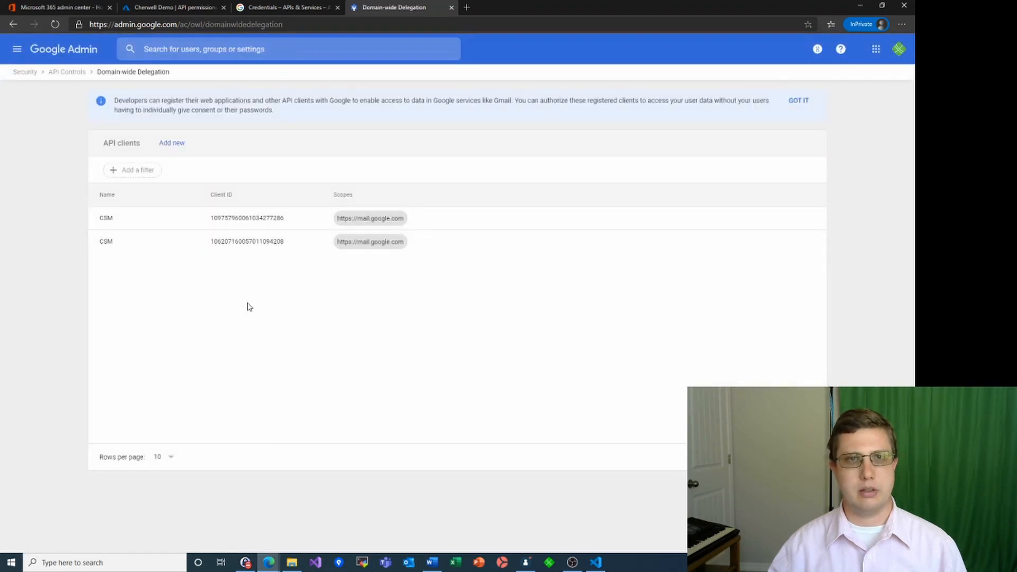
left_click(171, 146)
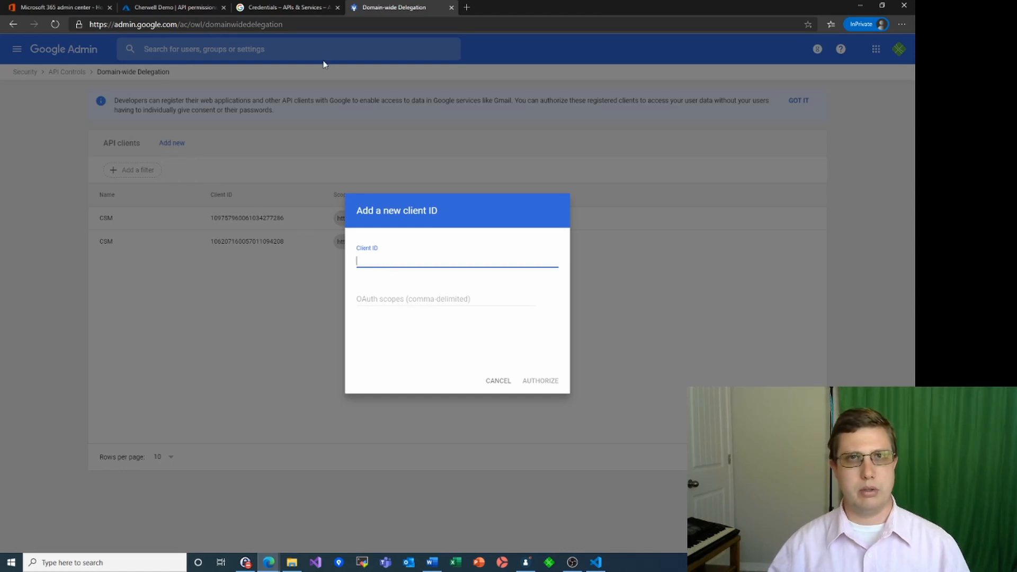
Copy the cherwell-demo service account's client ID from Cloud credentials into the Client ID field
left_click(274, 8)
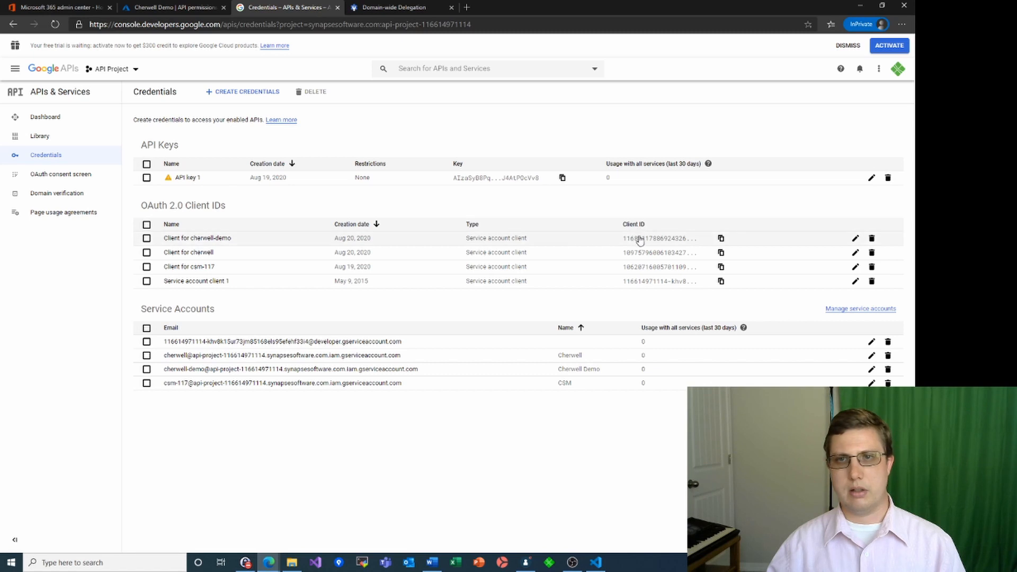
left_click(721, 238)
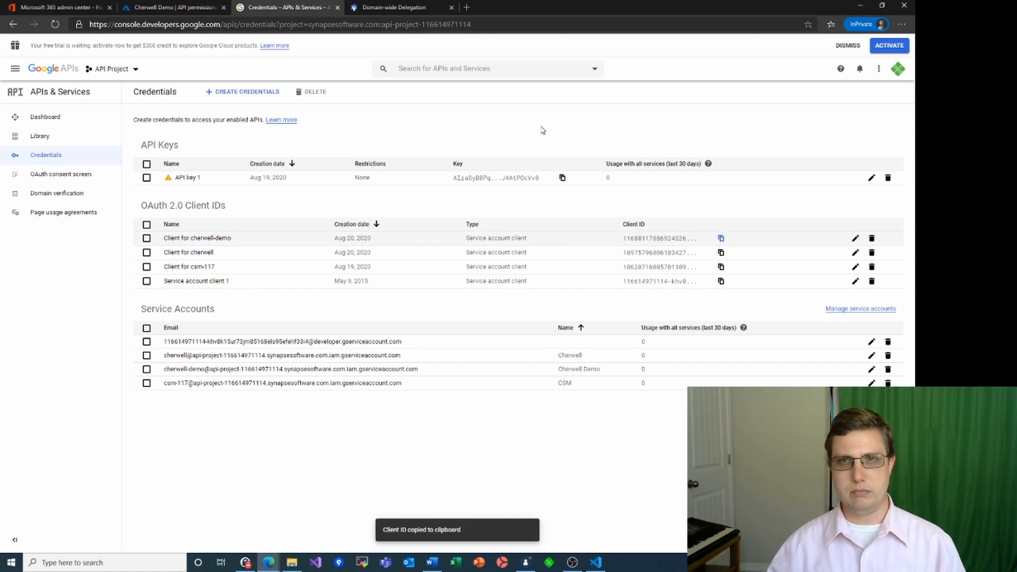
left_click(393, 13)
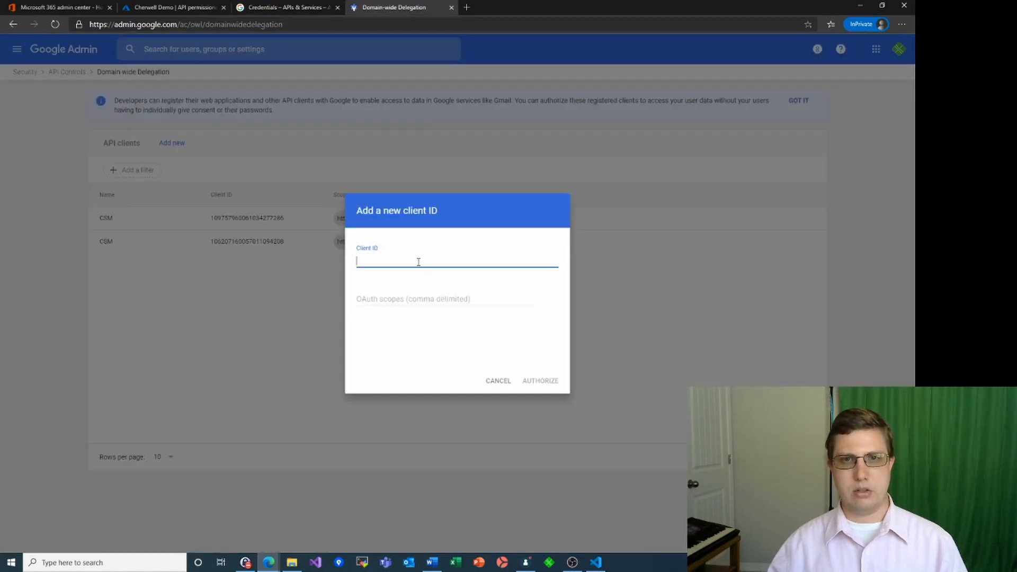
key("ctrl+v")
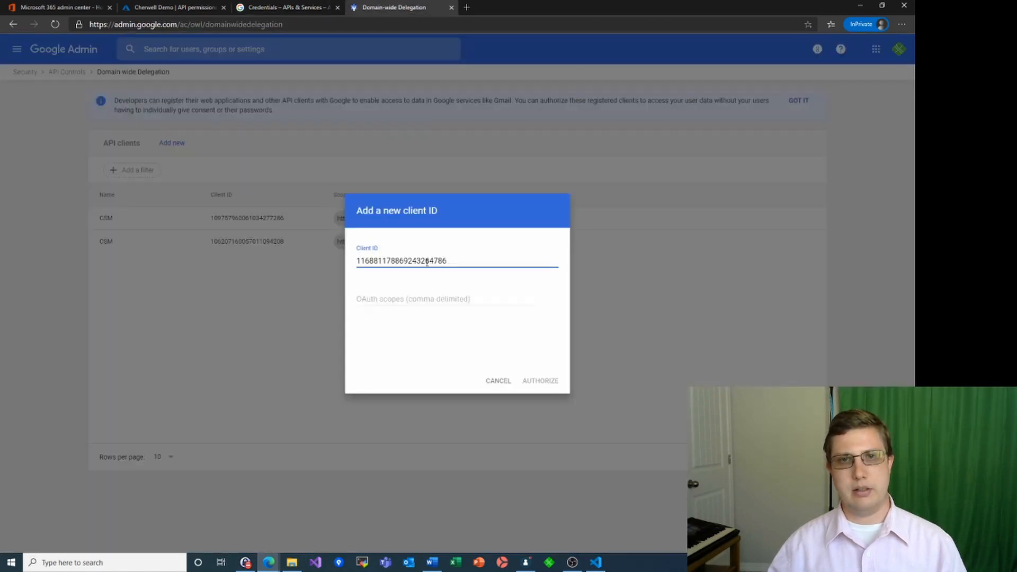
left_click(404, 298)
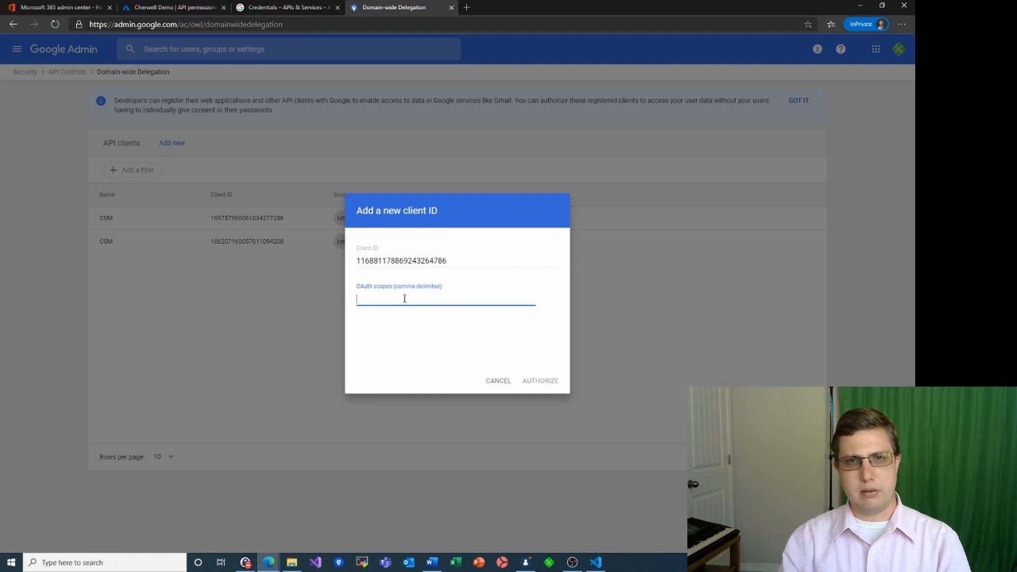
type("https:")
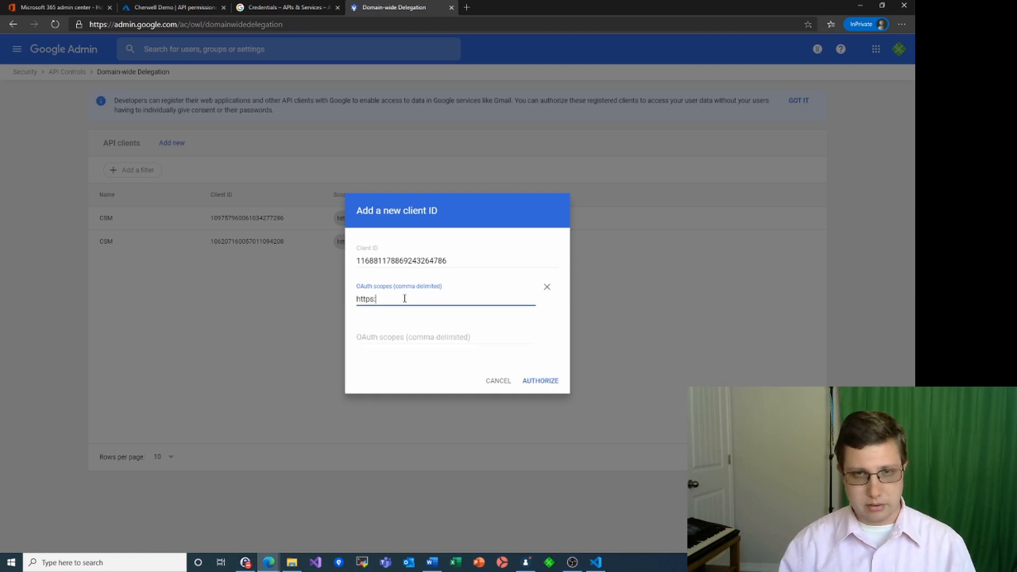
type("//mail.google.com")
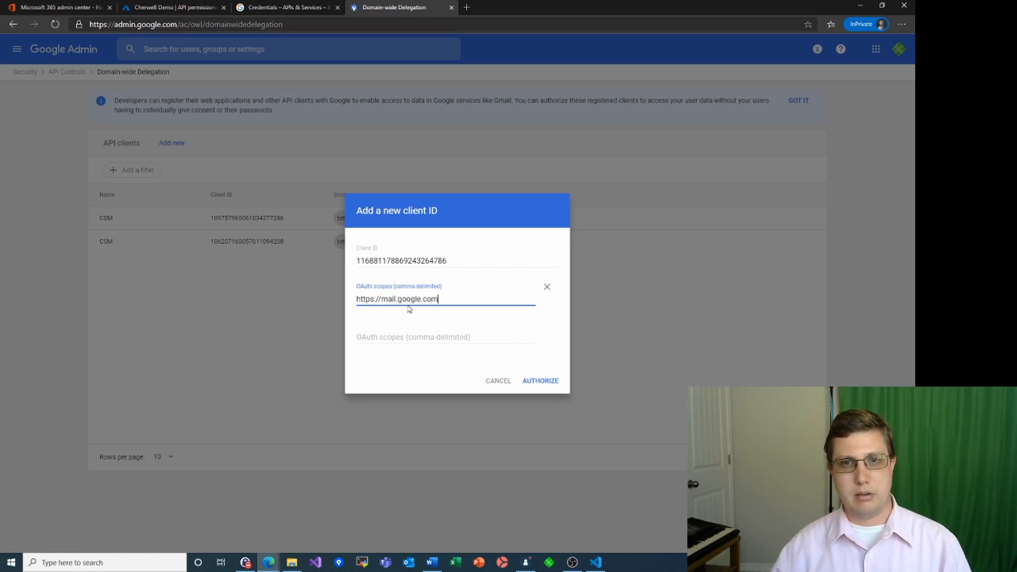
left_click(538, 381)
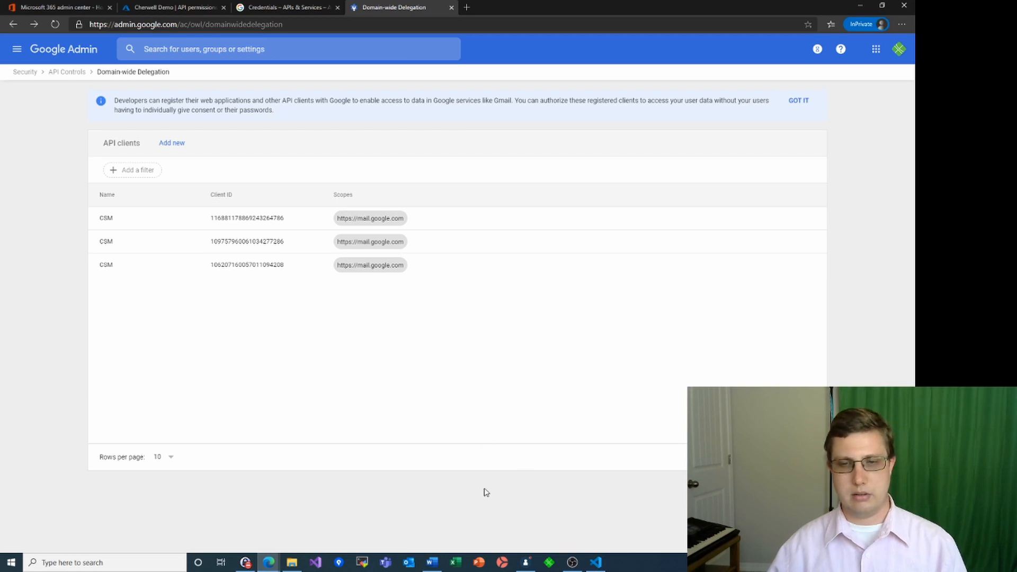
Set the outgoing server to smtp.gmail.com with SSL security and required authentication
left_click(527, 562)
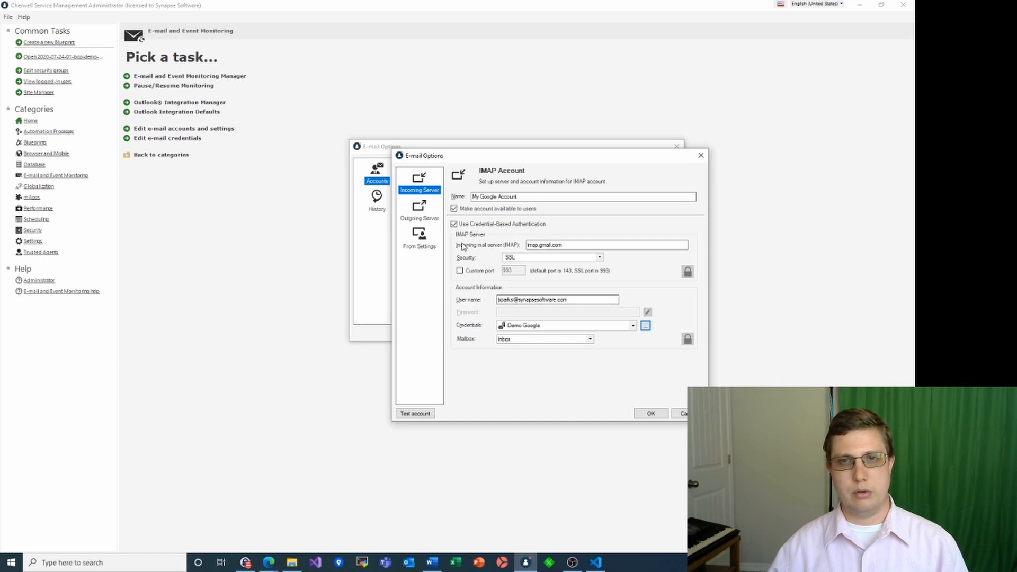
left_click(433, 217)
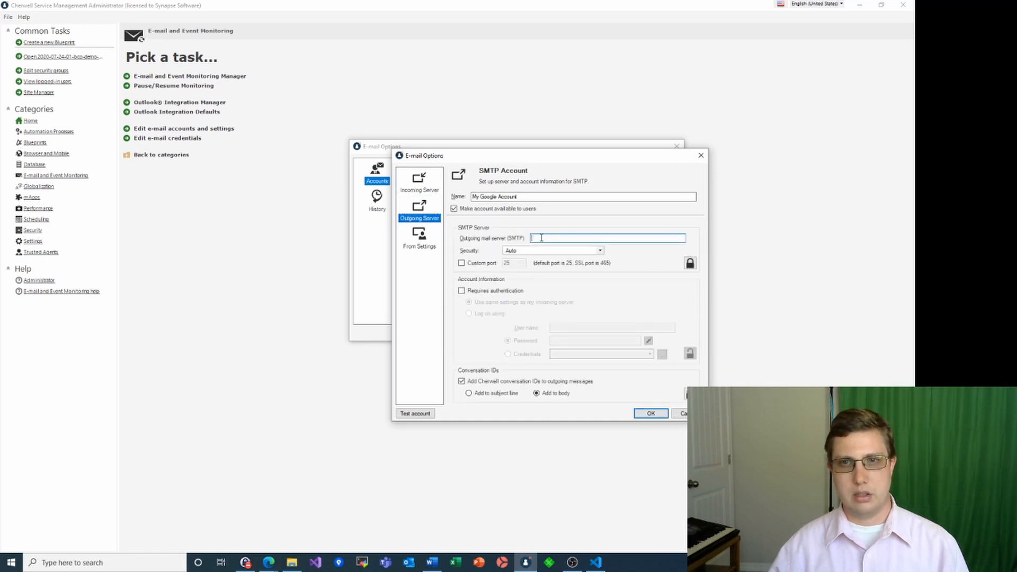
type("smtp.")
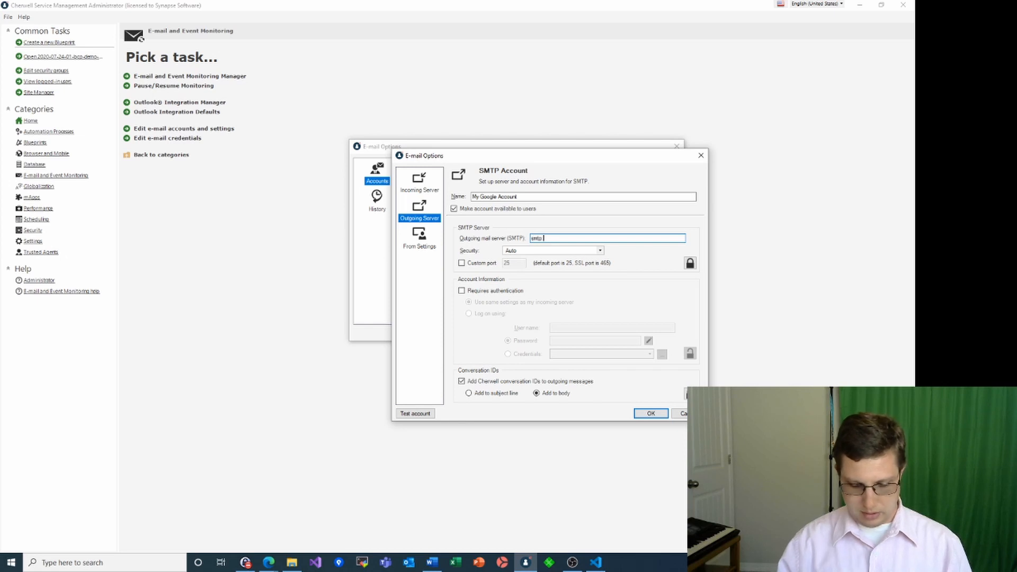
type("g")
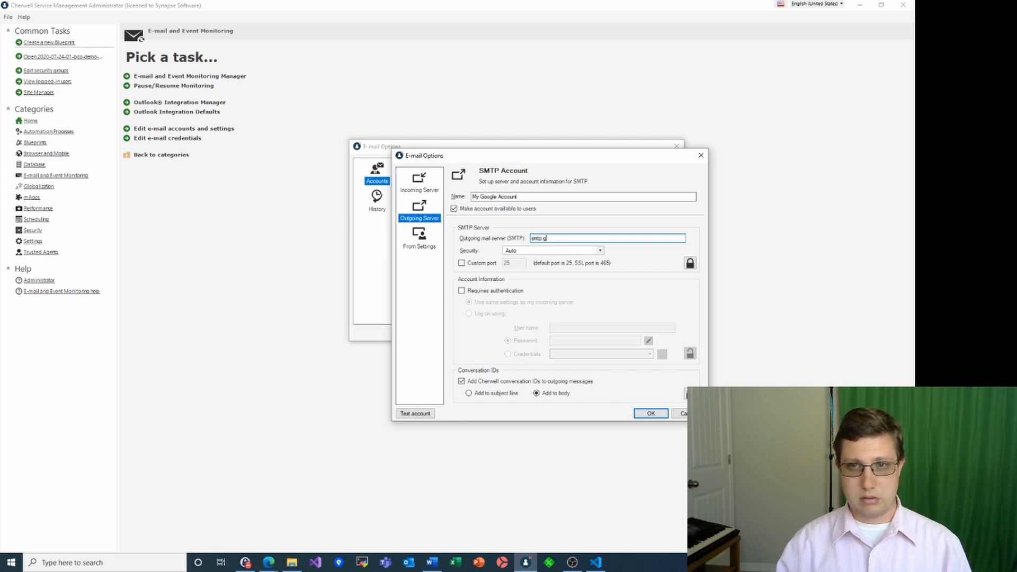
type("oail.com")
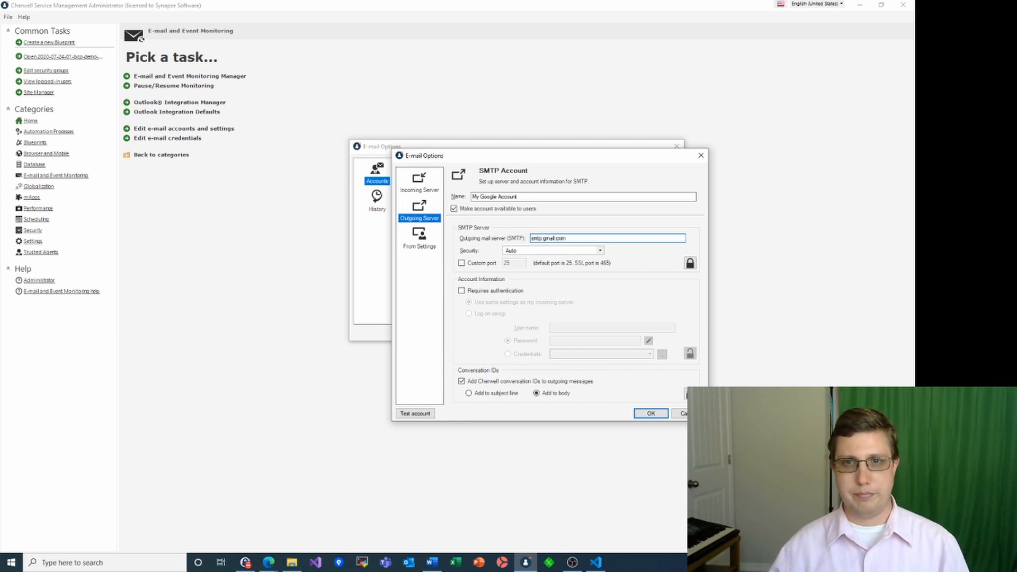
left_click(599, 251)
left_click(537, 273)
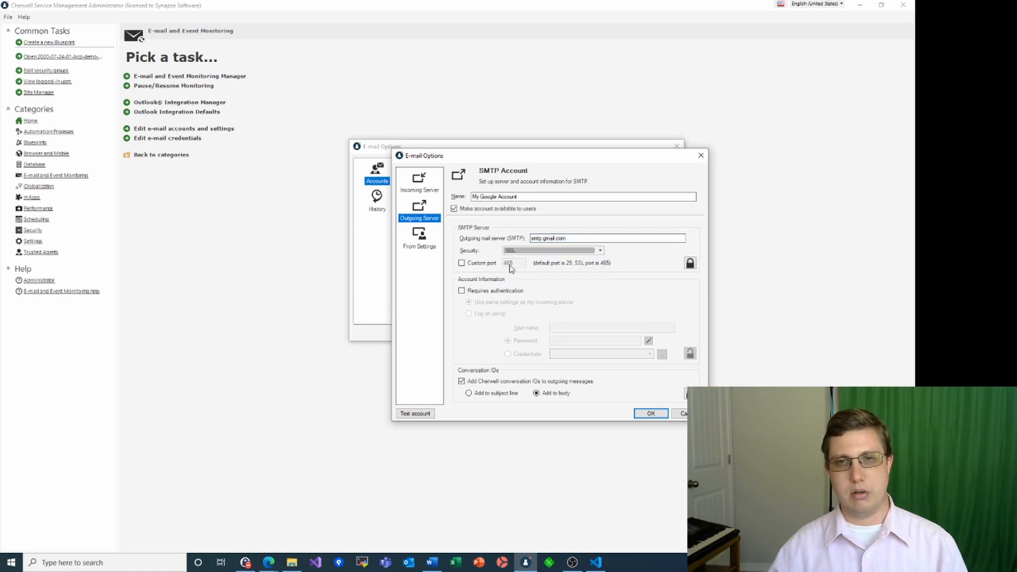
left_click(461, 291)
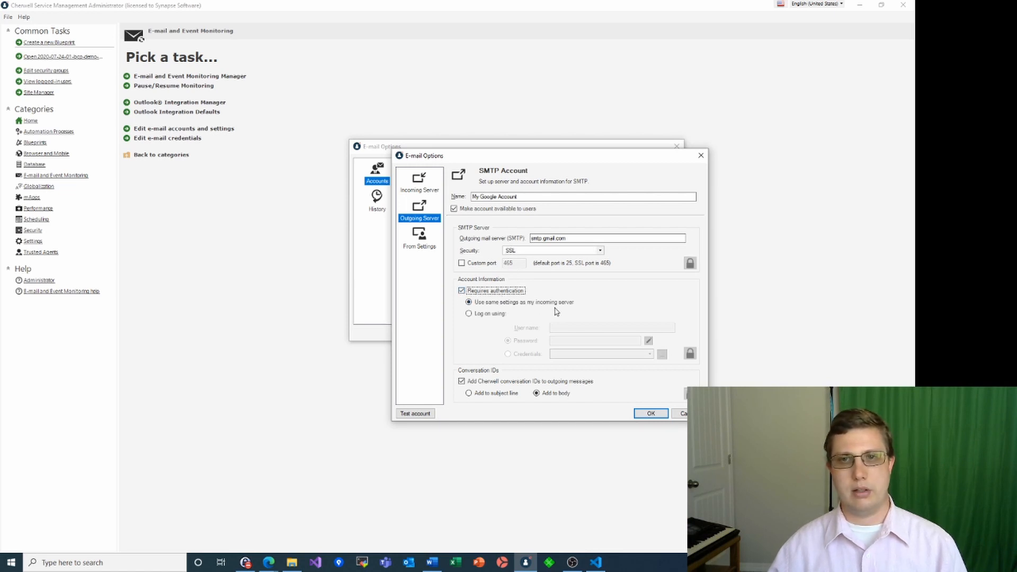
Add the account's e-mail address as an allowed FROM address in From Settings
left_click(419, 237)
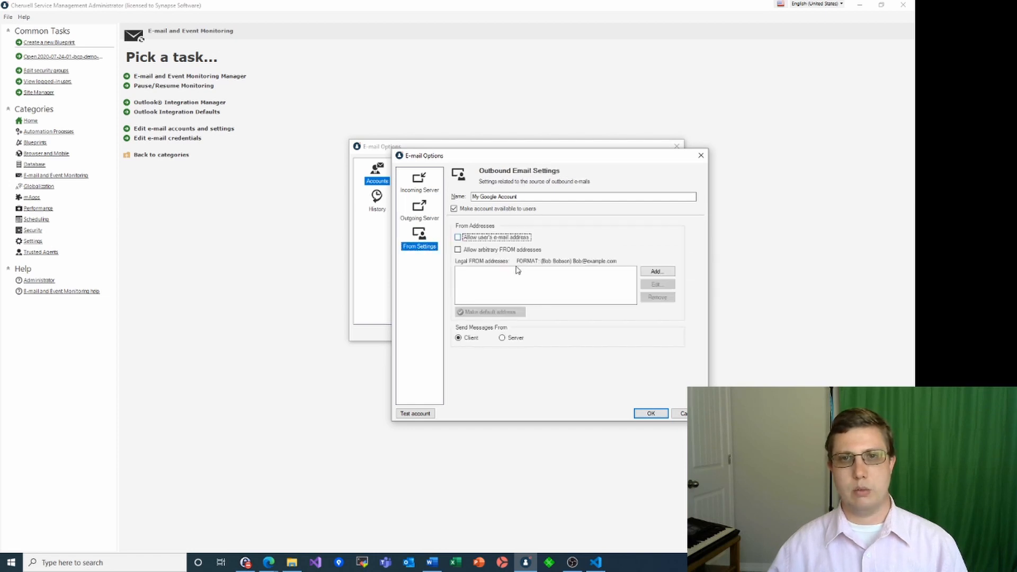
left_click(658, 272)
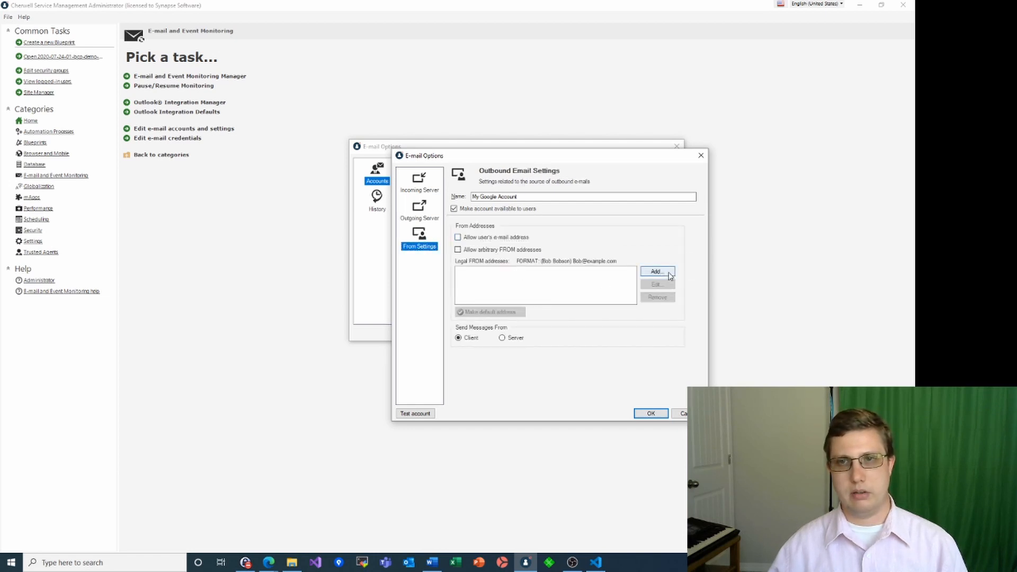
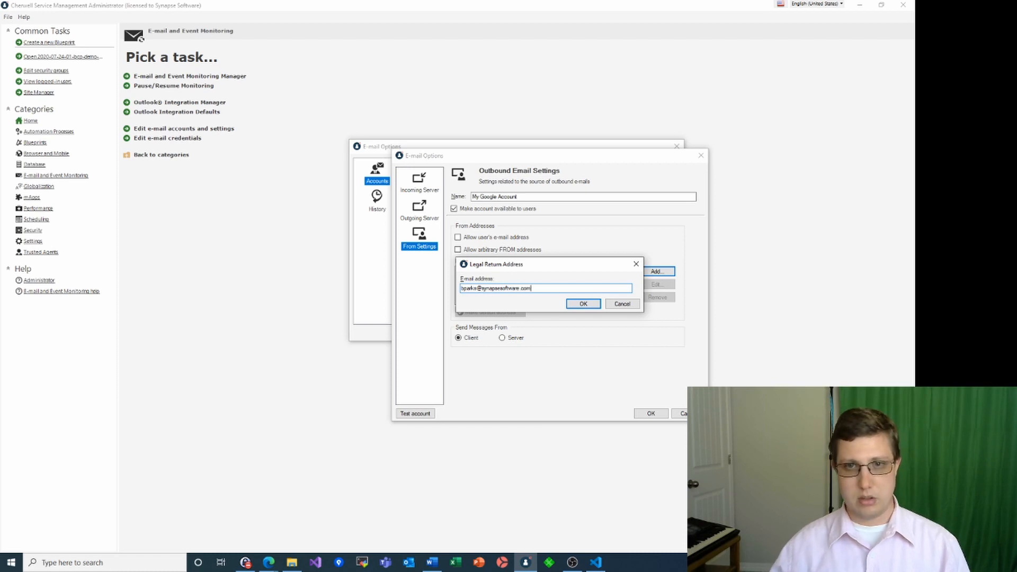
left_click(582, 304)
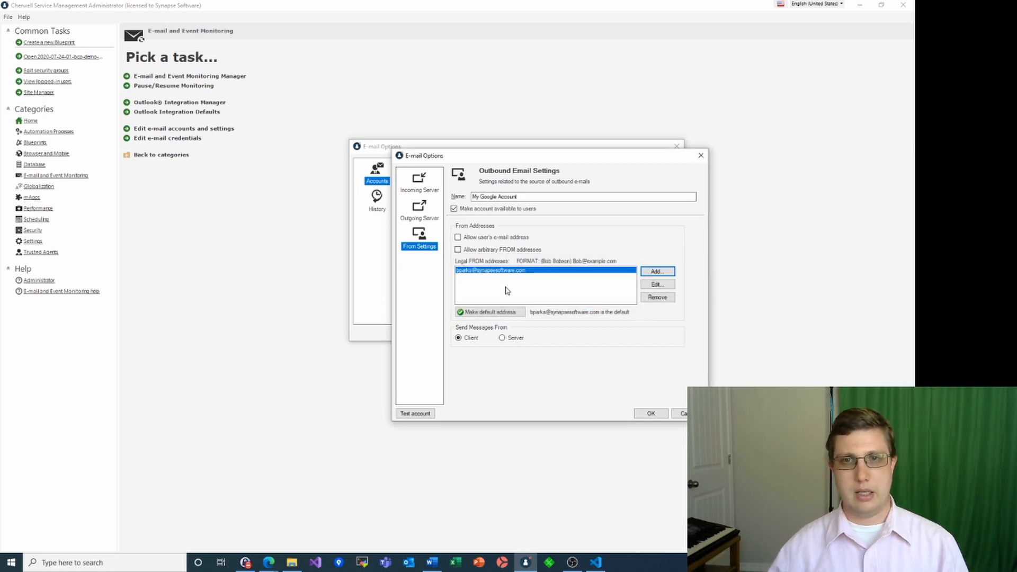
Choose INBOX as the monitored mailbox in the incoming server settings
left_click(418, 191)
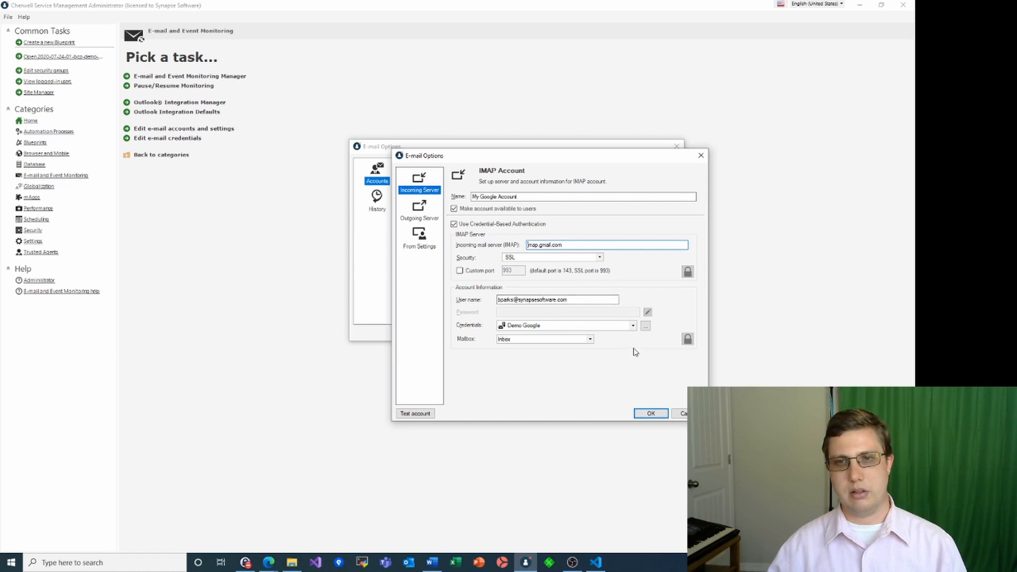
left_click(591, 341)
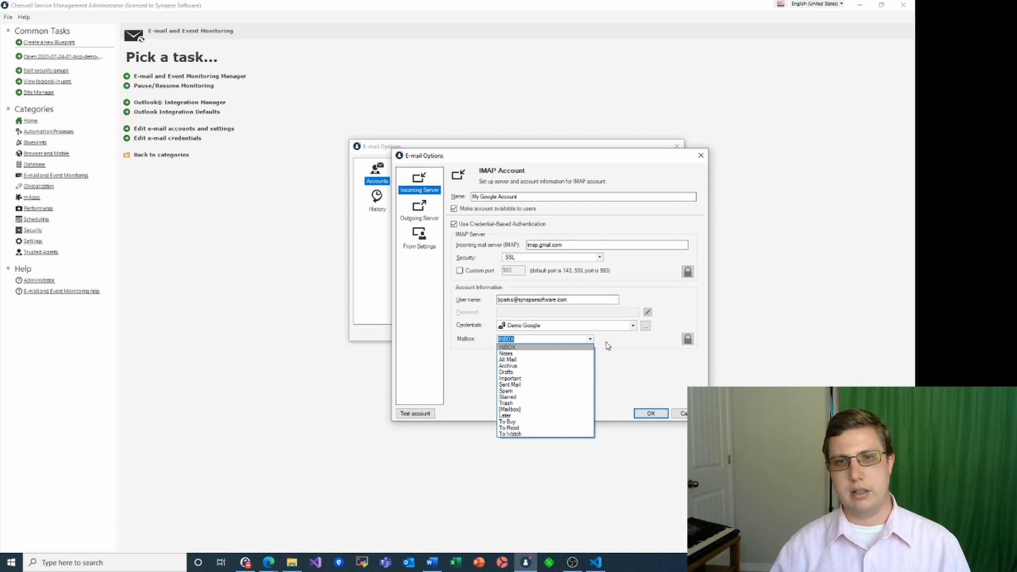
left_click(635, 357)
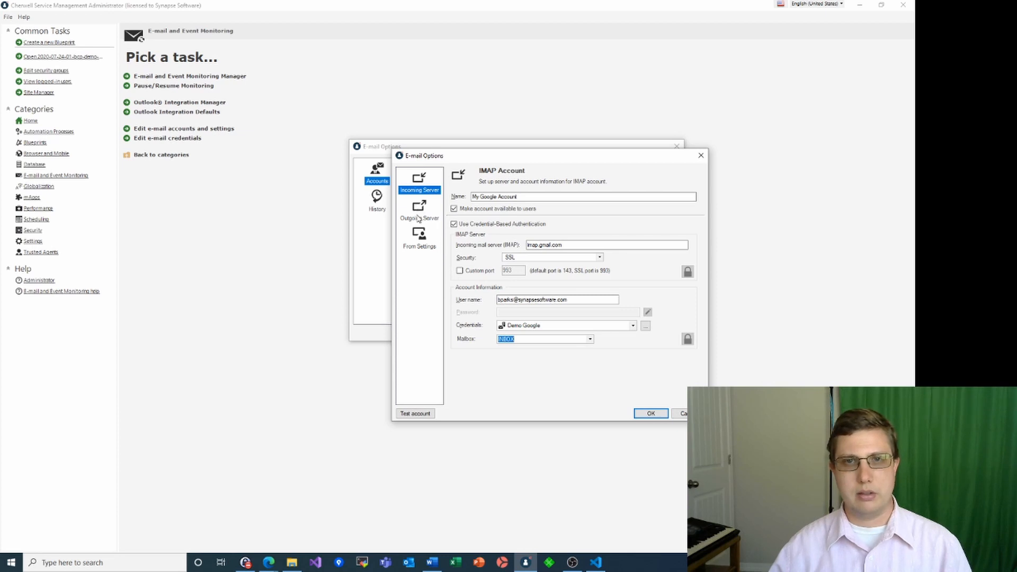
Run the account test to a successful result, then save the account and close E-mail Options
left_click(427, 414)
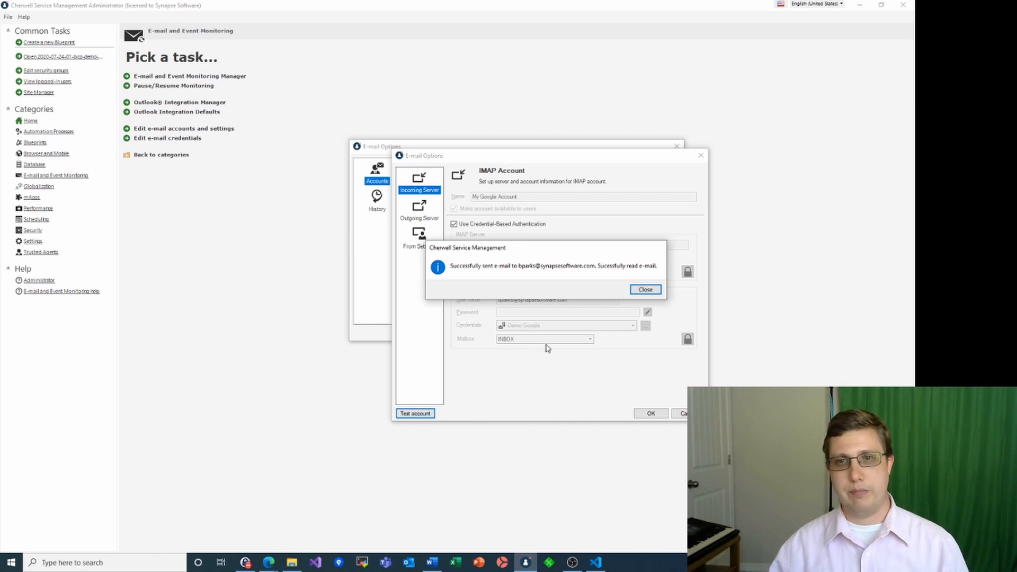
left_click(646, 289)
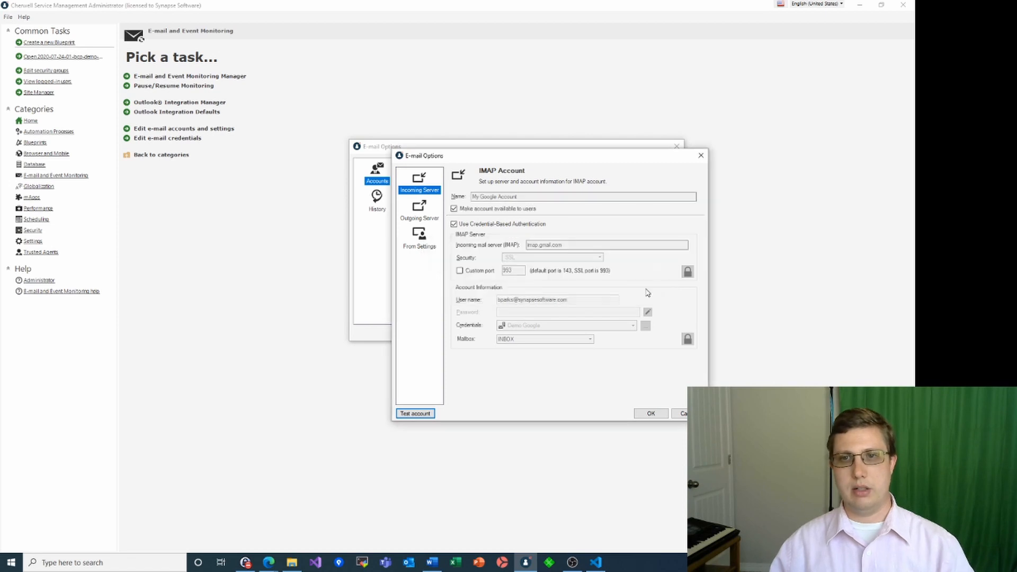
left_click(651, 413)
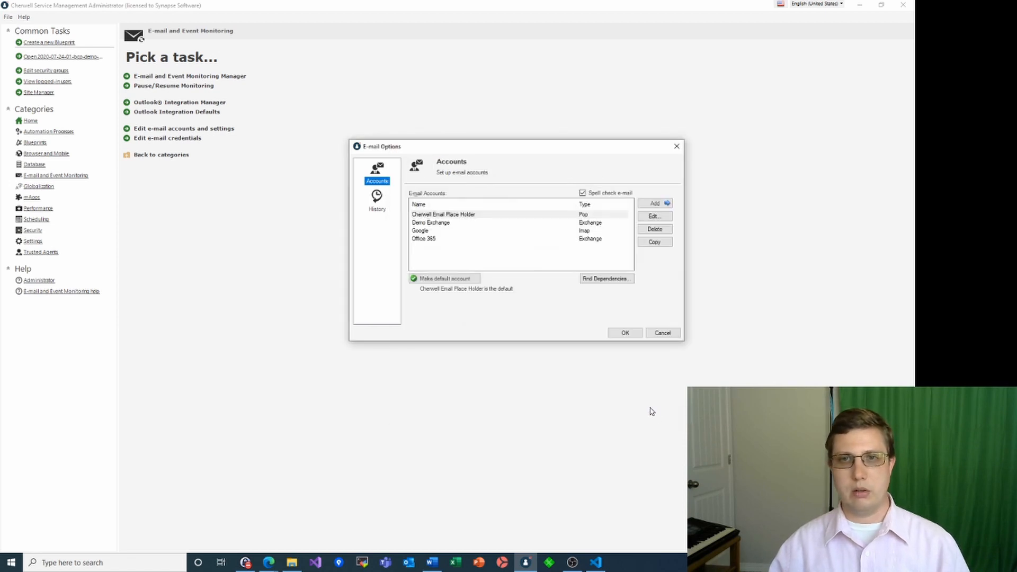
left_click(625, 333)
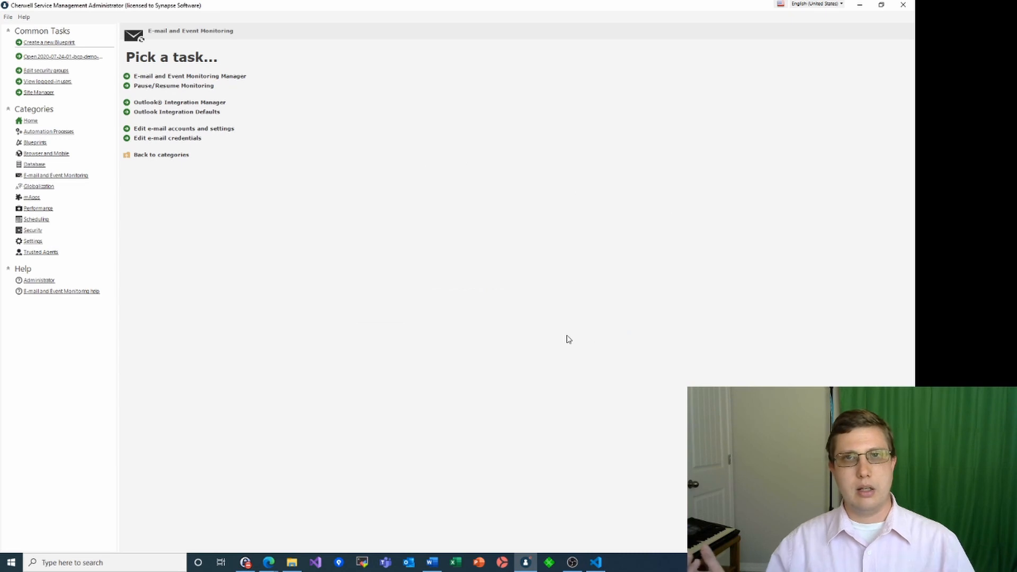